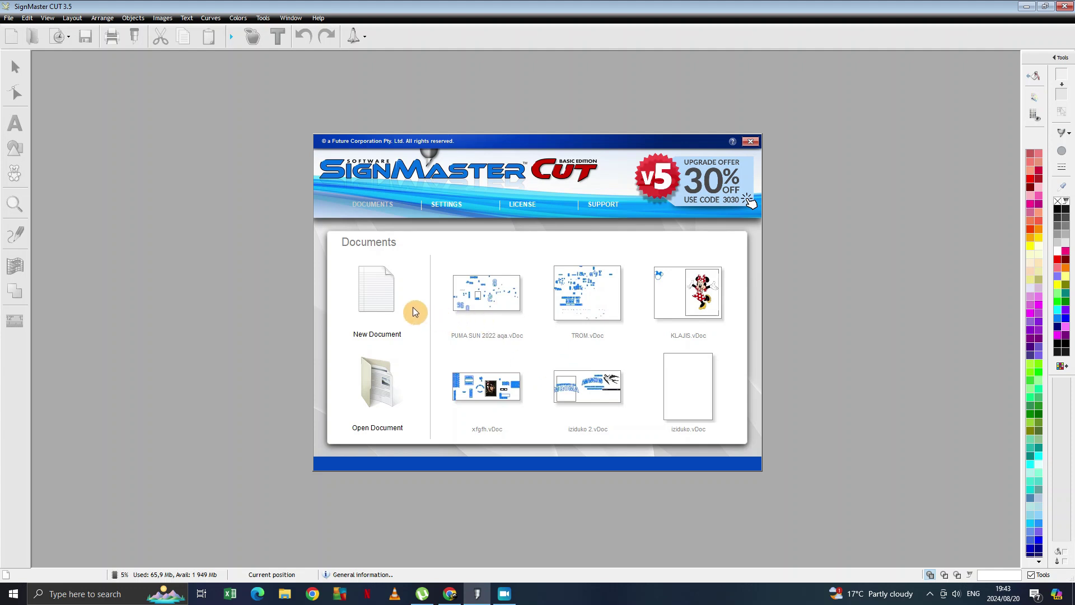
- Create a new blank document
left_click(386, 302)
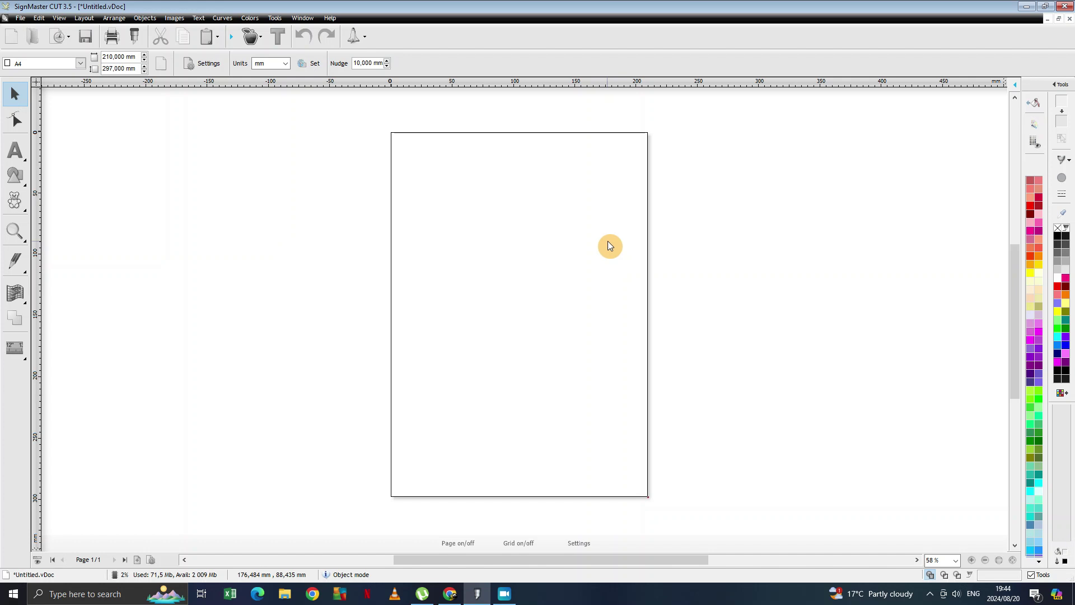
left_click(15, 119)
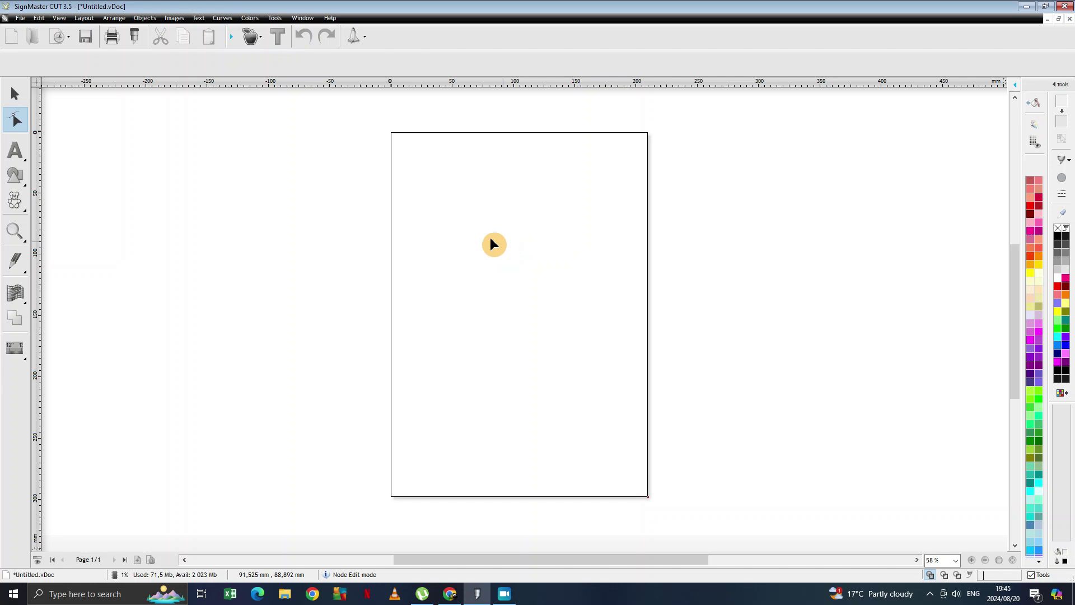
left_click(13, 94)
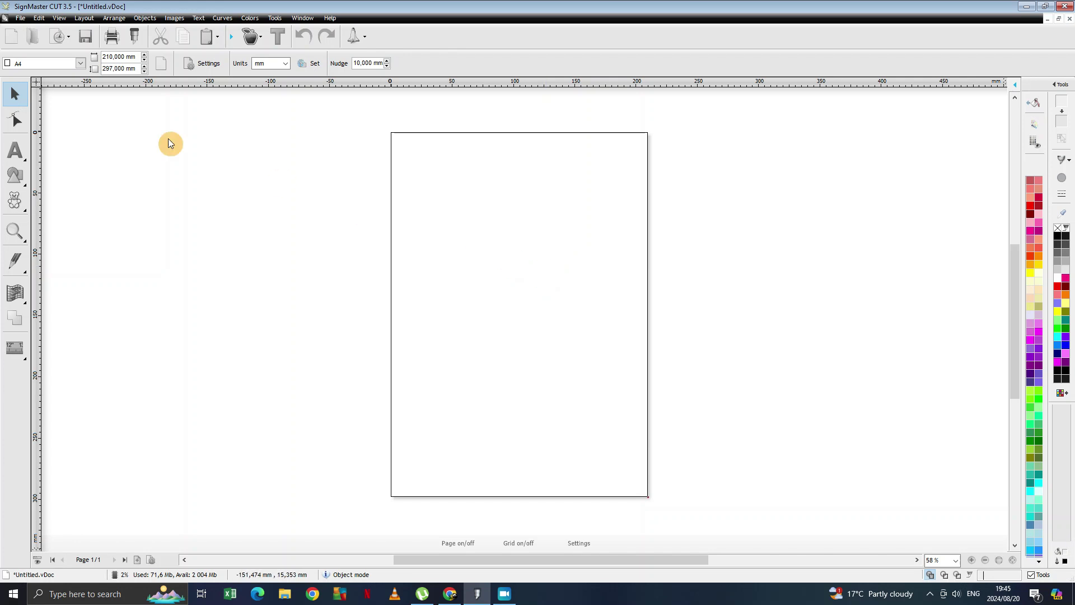
- Import the image 20230202_082818 from the Documents folder and place it near the page's upper-left corner
left_click(19, 19)
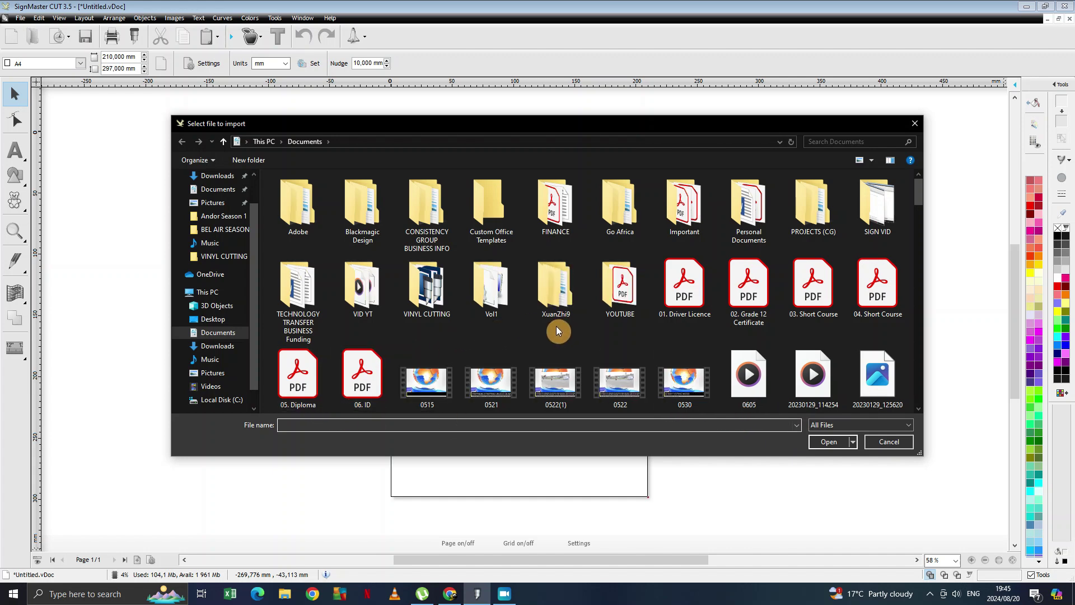
scroll(555, 326, "down", 3)
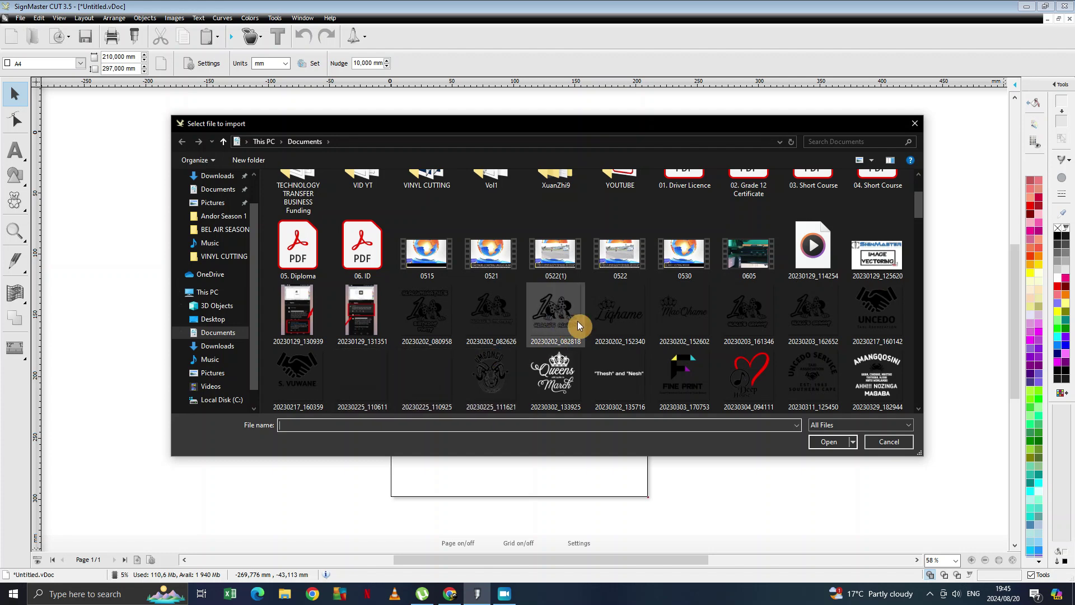
left_click(545, 323)
left_click(813, 440)
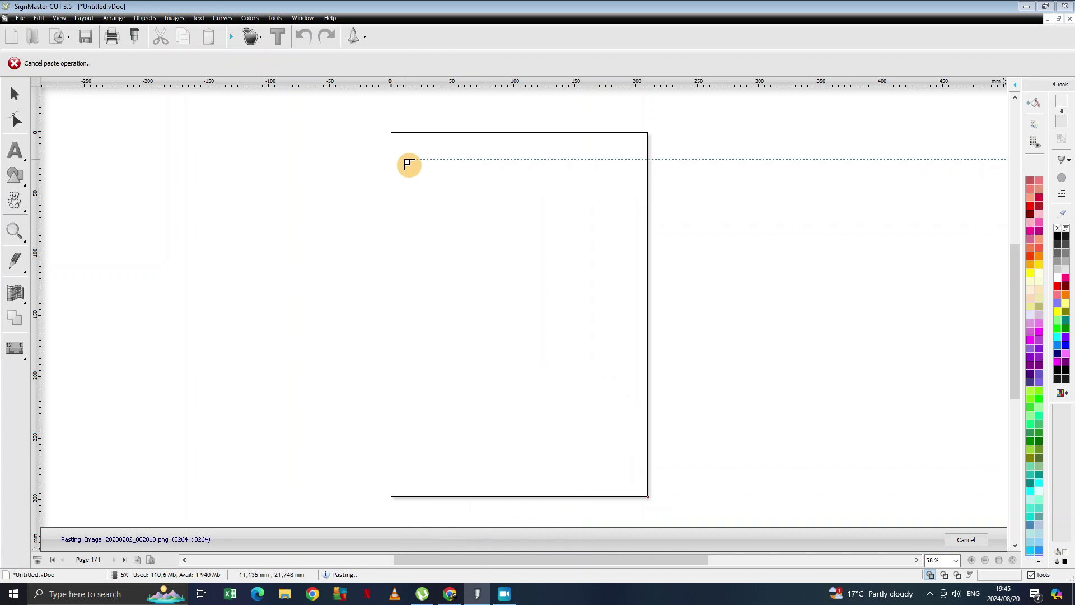
left_click(397, 157)
- Scale the imported image down to about 205.7 mm square and align it to the page's upper-left corner at X 0, Y 0
scroll(515, 274, "down", 2)
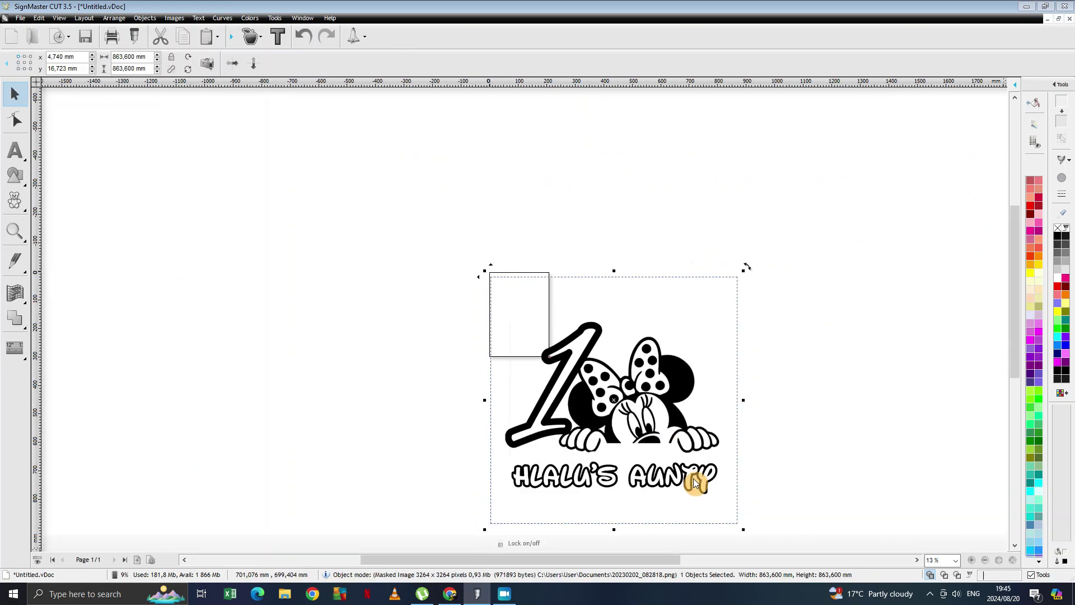
left_click_drag(733, 529, 550, 348)
scroll(525, 319, "up", 4)
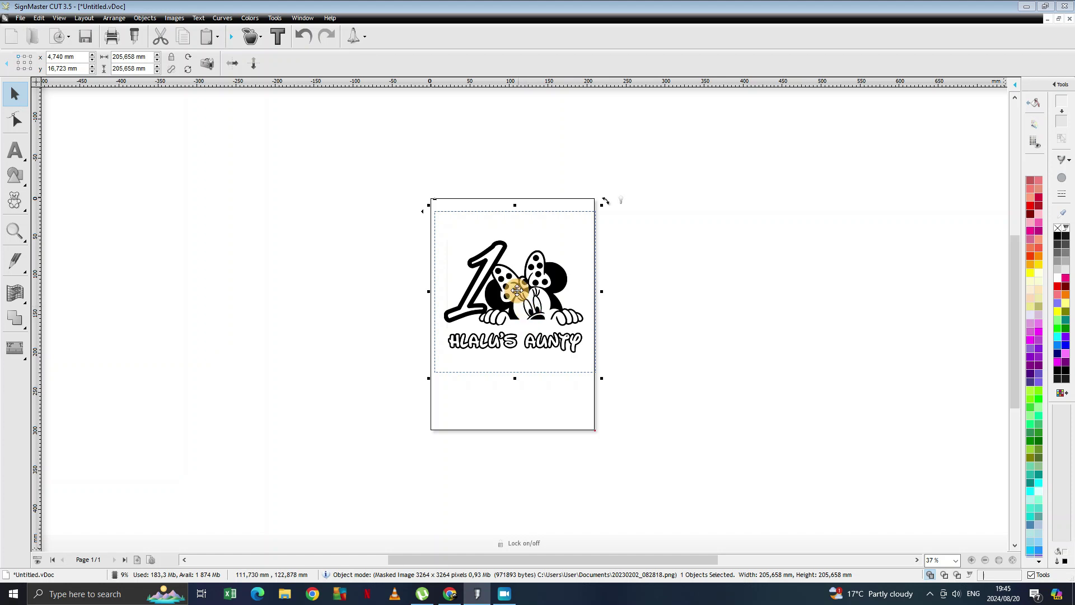
left_click_drag(514, 289, 505, 289)
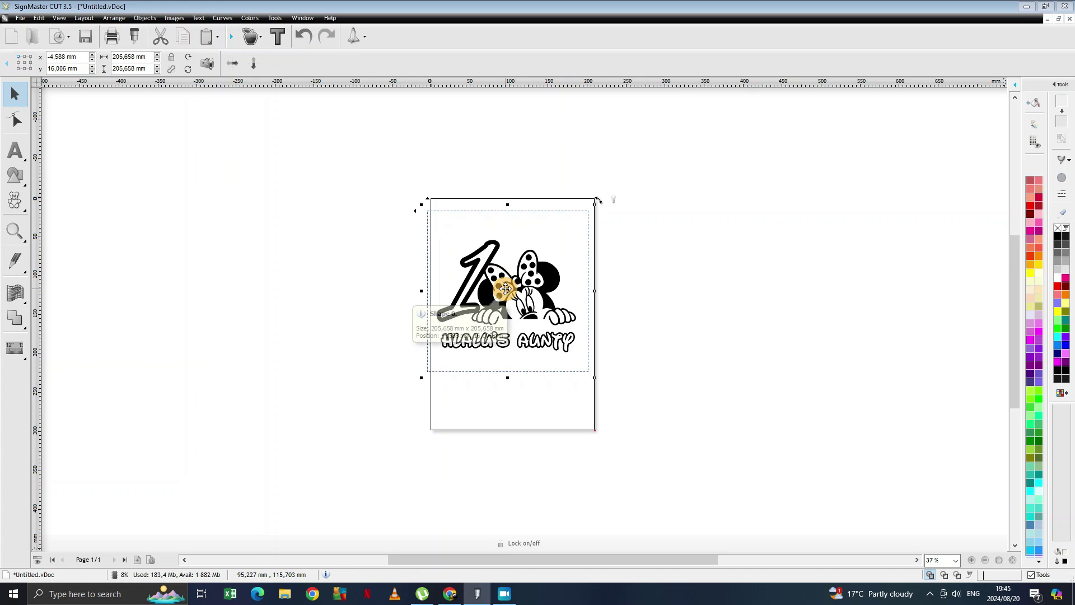
left_click_drag(516, 297, 520, 289)
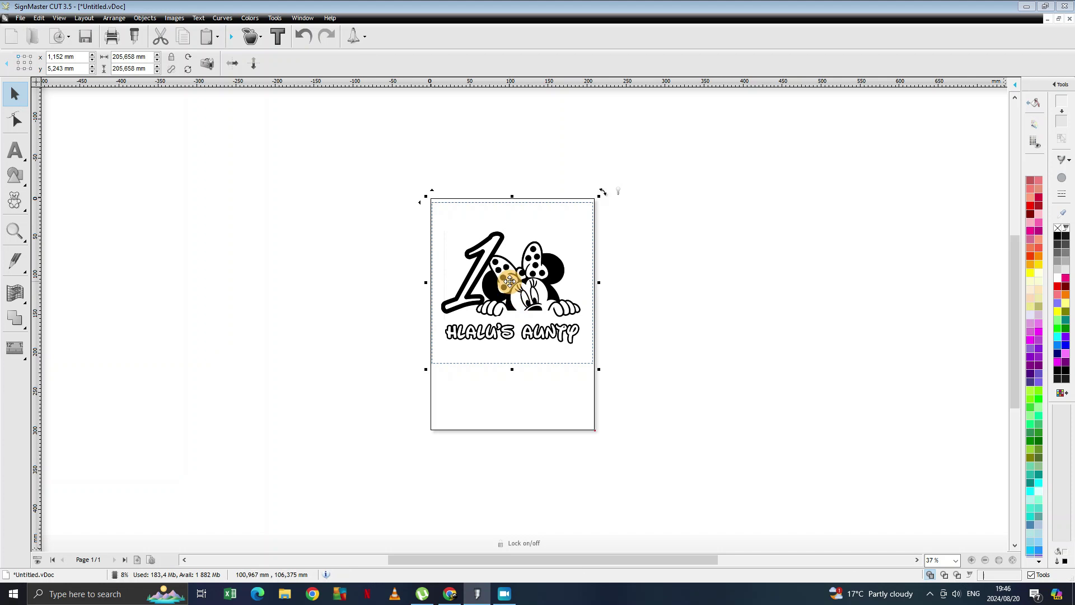
left_click_drag(511, 320, 535, 314)
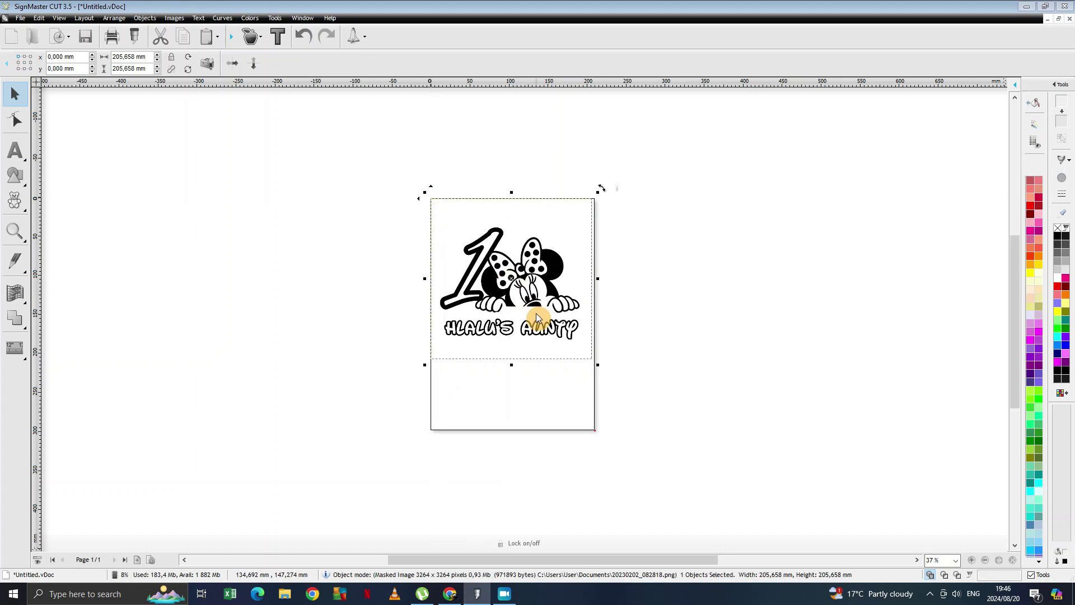
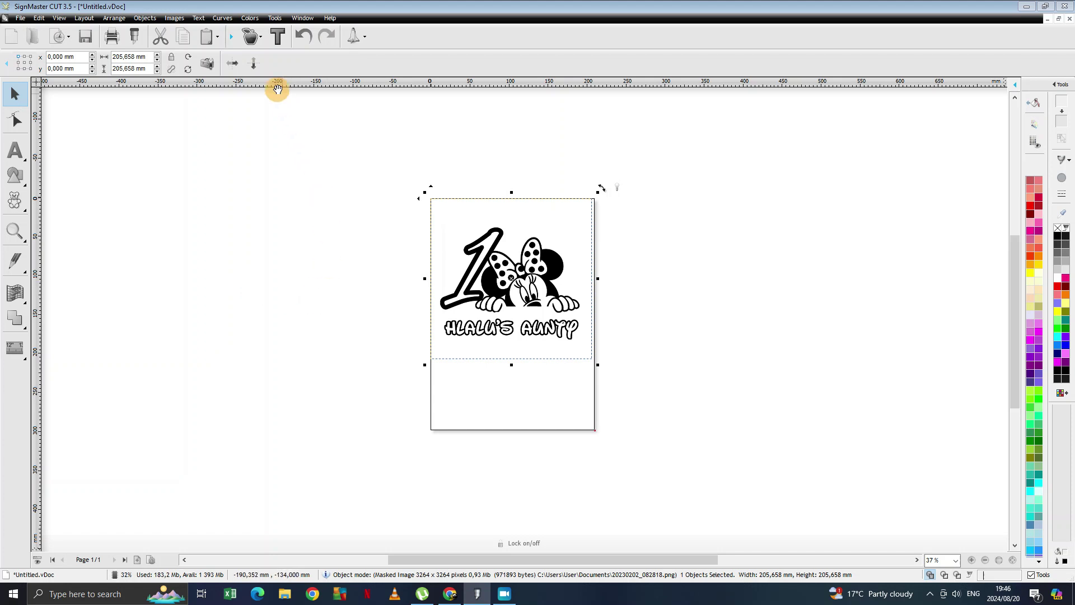
- Start Create Cut Contour for the placed image and choose to include its auto-traced contours
left_click(252, 38)
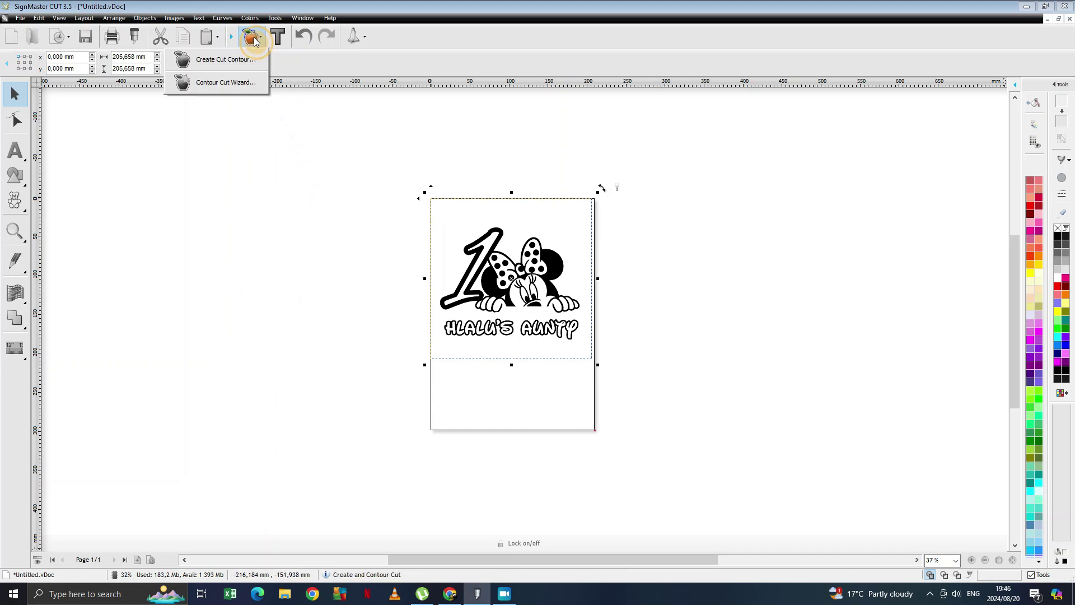
left_click(229, 63)
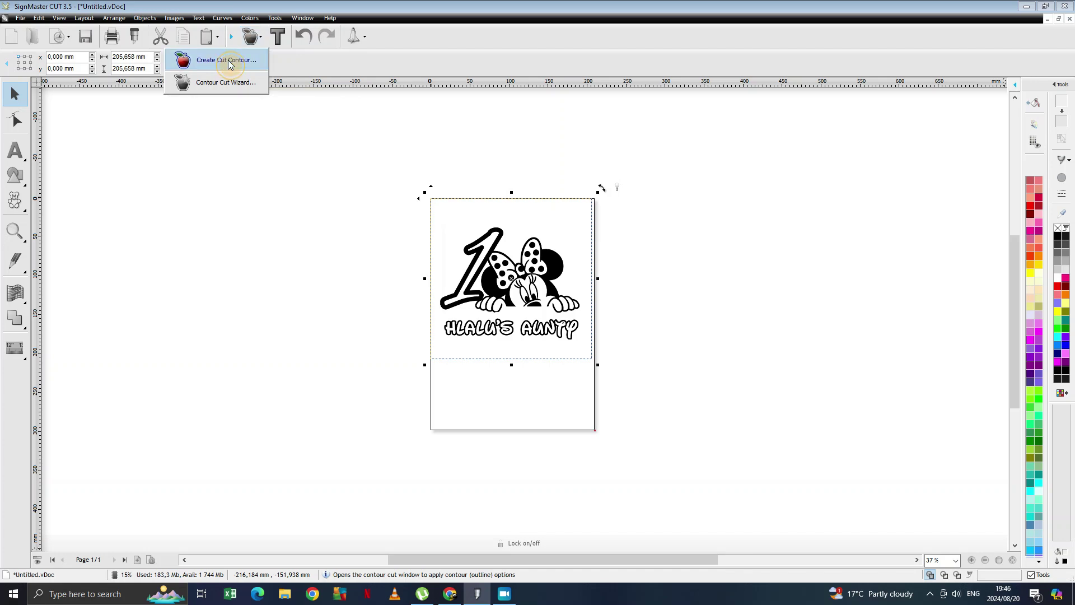
left_click(576, 331)
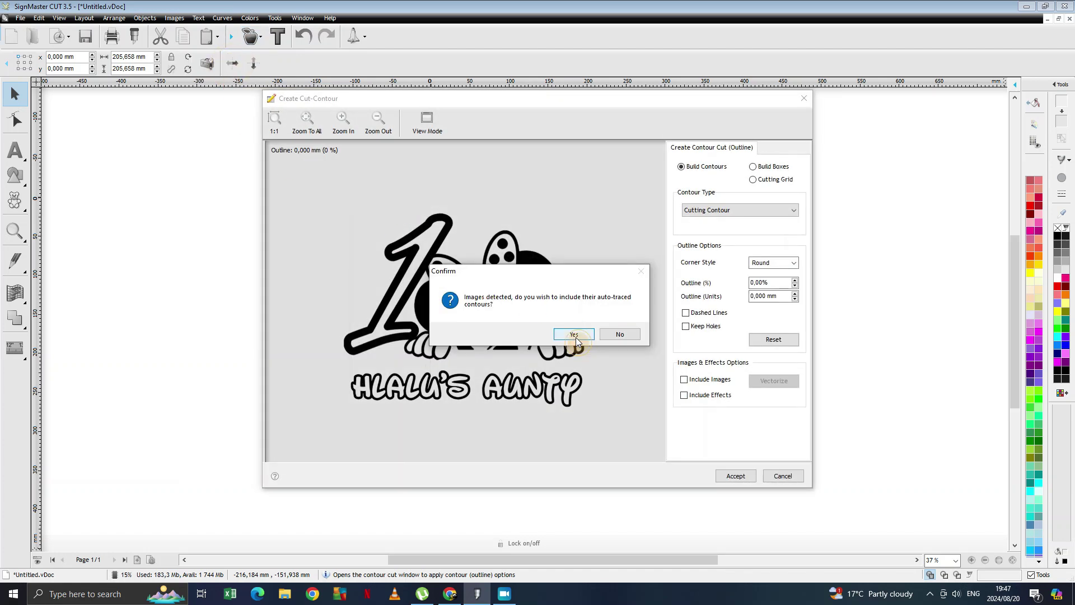
left_click(576, 337)
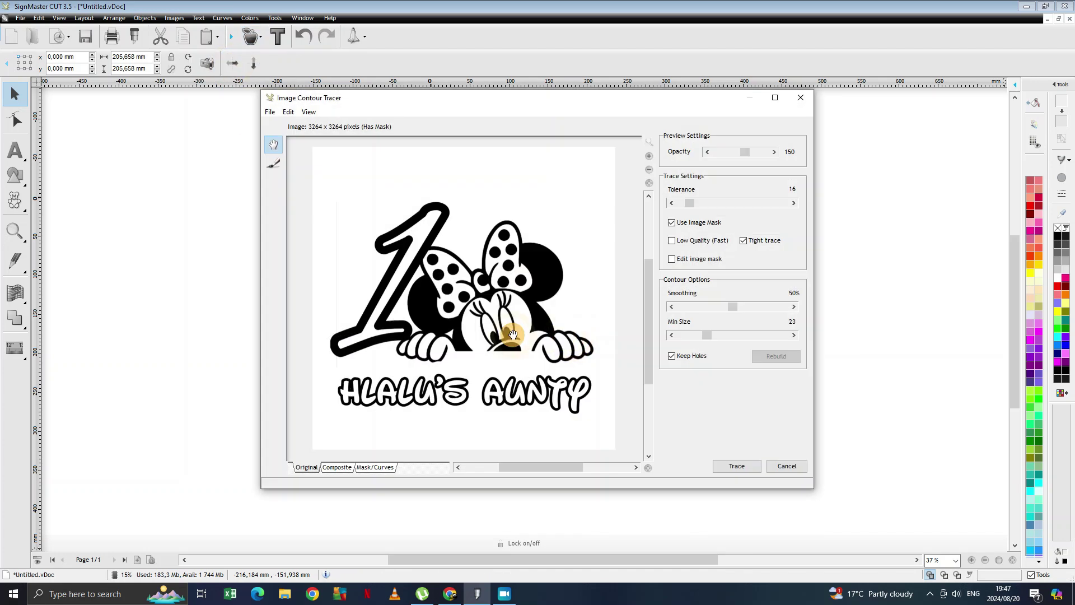
- Trace the image, retrace it with the same settings, apply the contours and accept the cutting contour
left_click(737, 467)
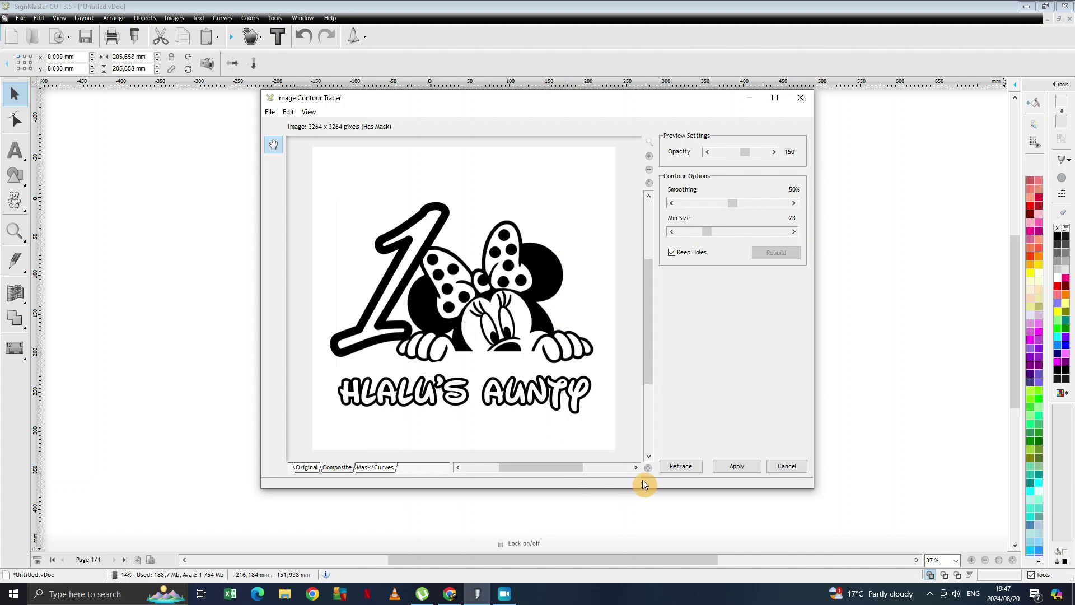
left_click(682, 467)
left_click(735, 467)
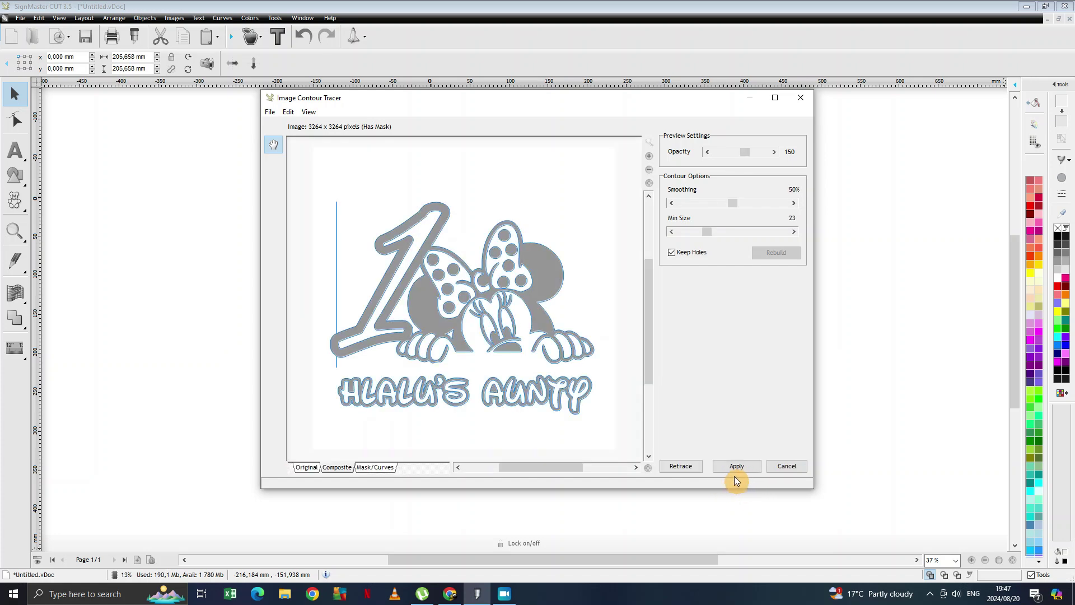
left_click(736, 470)
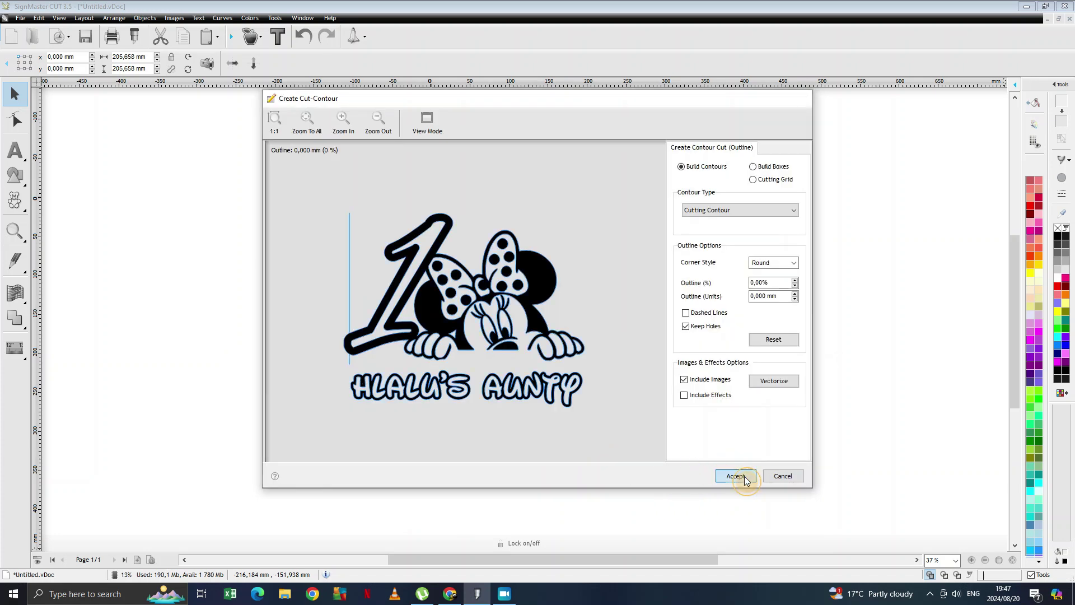
left_click(736, 476)
- Move the original image off the page to its right and position the traced contour on the page at about X 15.6, Y 29.8 mm
left_click_drag(523, 351, 365, 327)
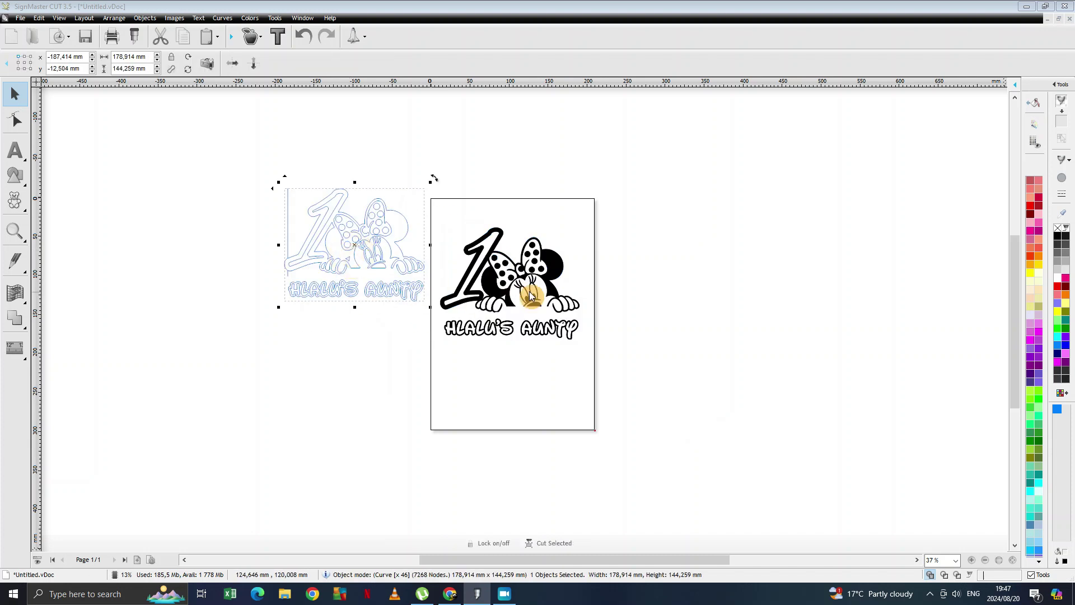
left_click_drag(531, 295, 723, 232)
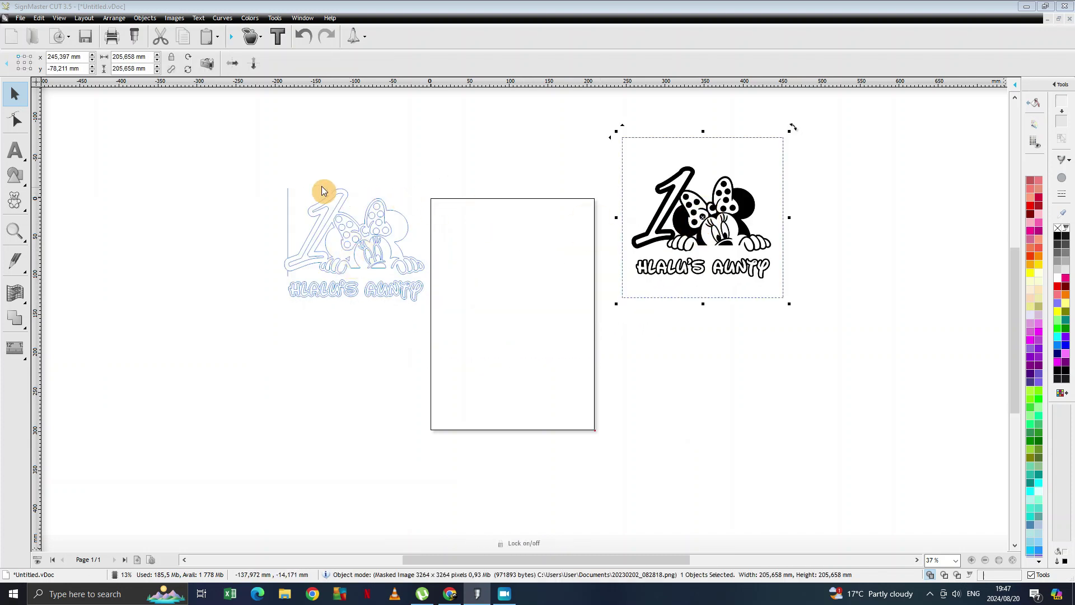
left_click_drag(241, 163, 465, 312)
left_click_drag(350, 244, 496, 282)
left_click_drag(682, 239, 797, 232)
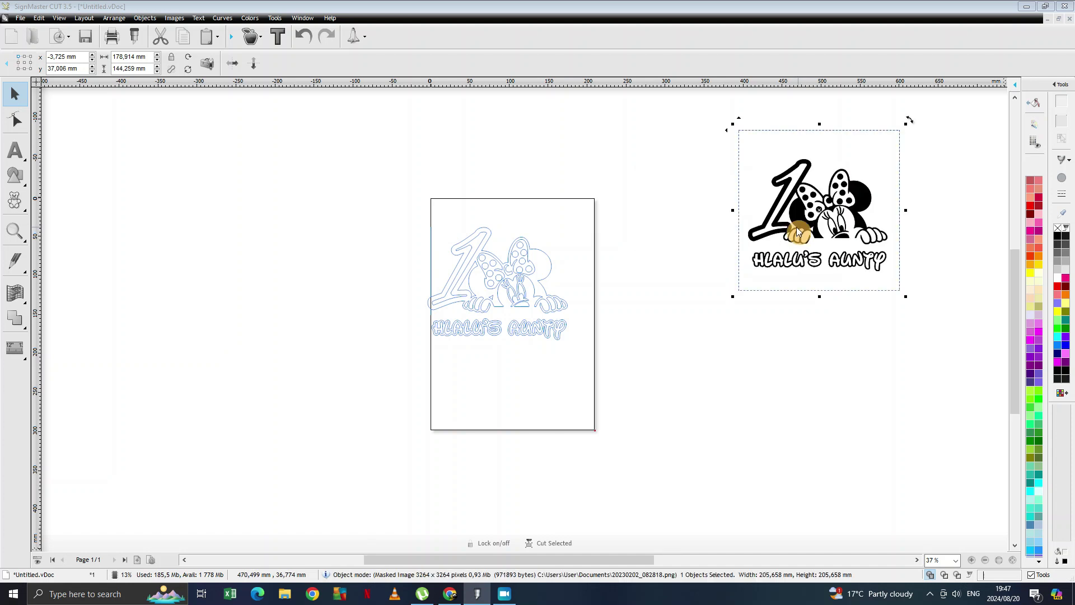
left_click(511, 295)
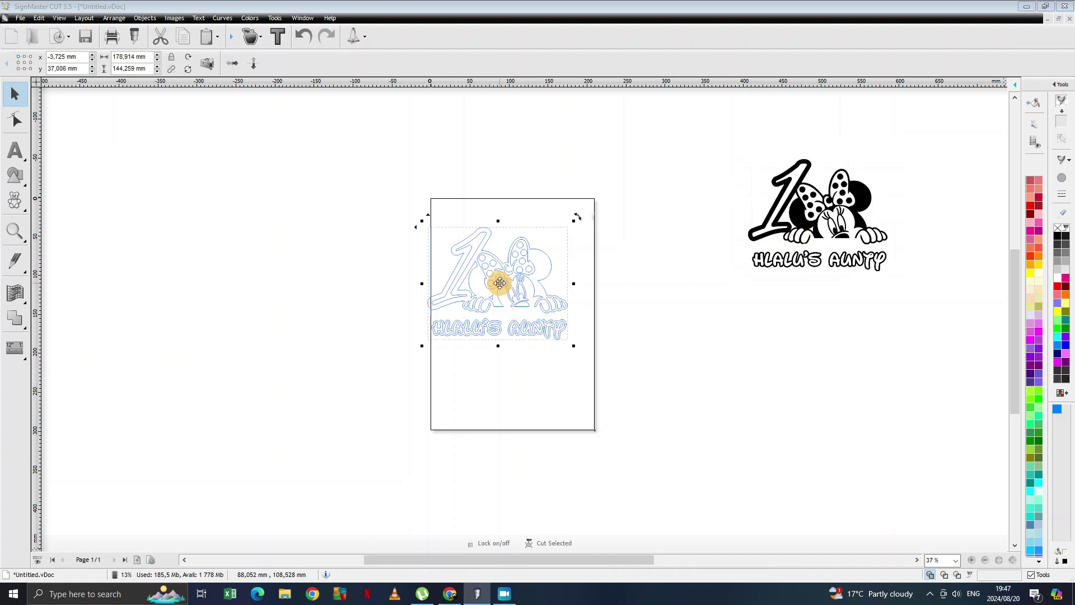
left_click_drag(499, 283, 515, 277)
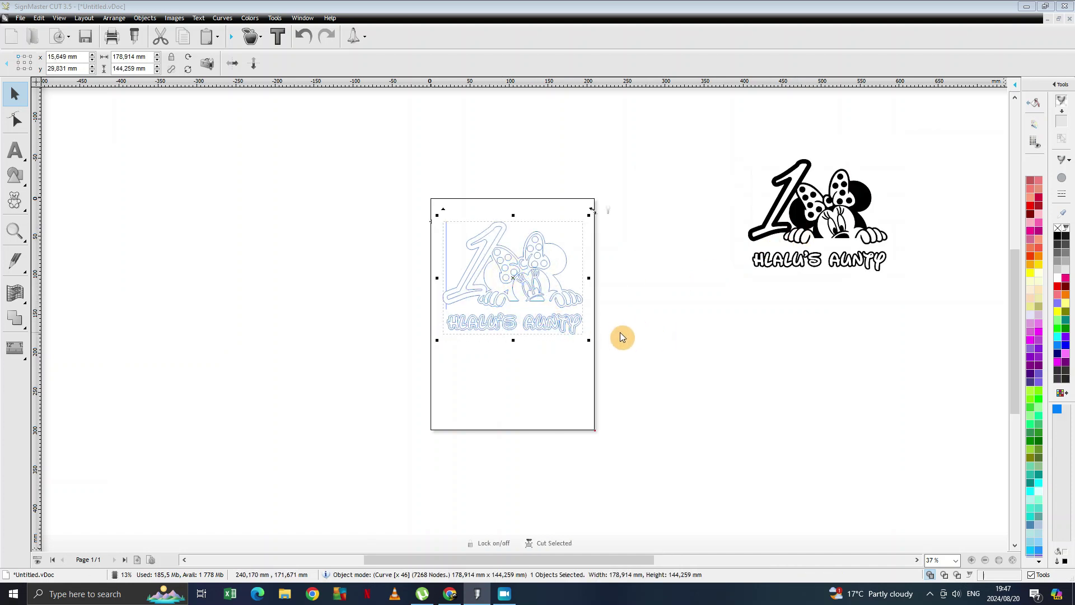
- Edit the traced contour's nodes, pulling a lower node on the left edge of the numeral 1's stem outward into a bulge
scroll(514, 312, "up", 5)
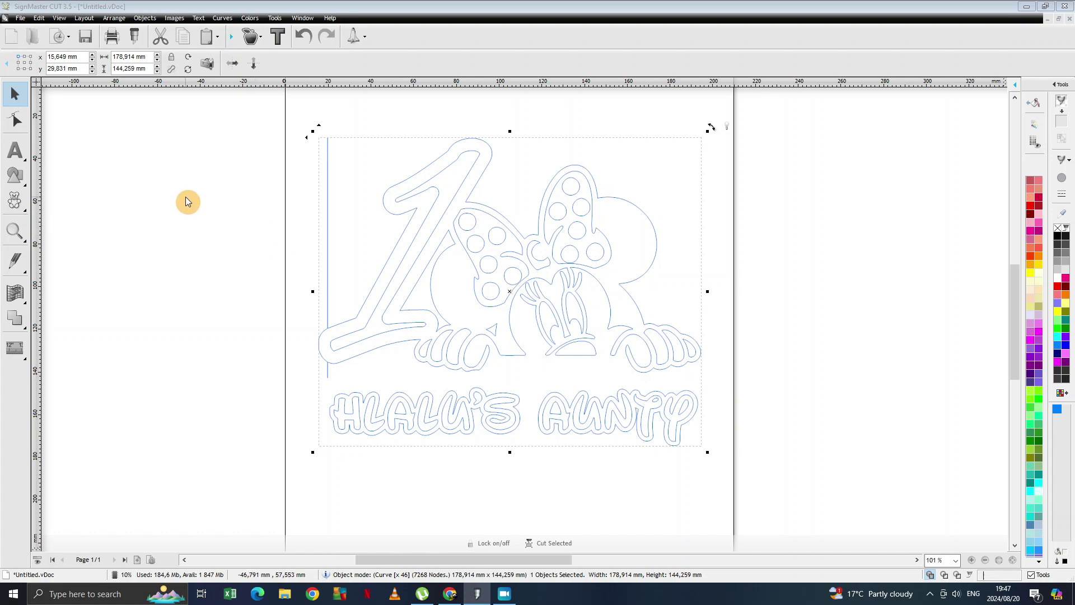
left_click(15, 119)
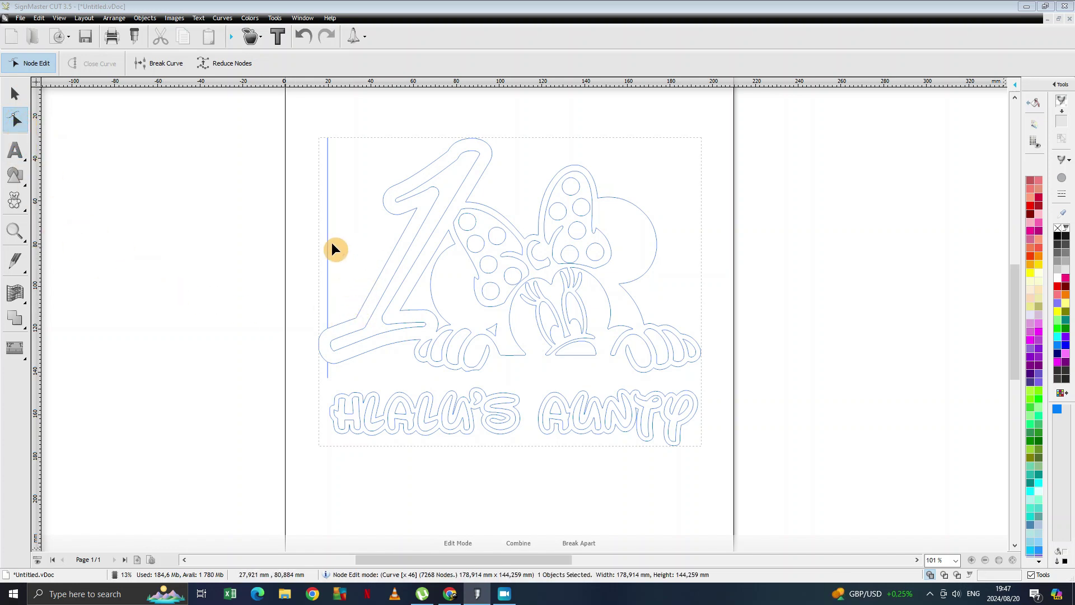
left_click(423, 170)
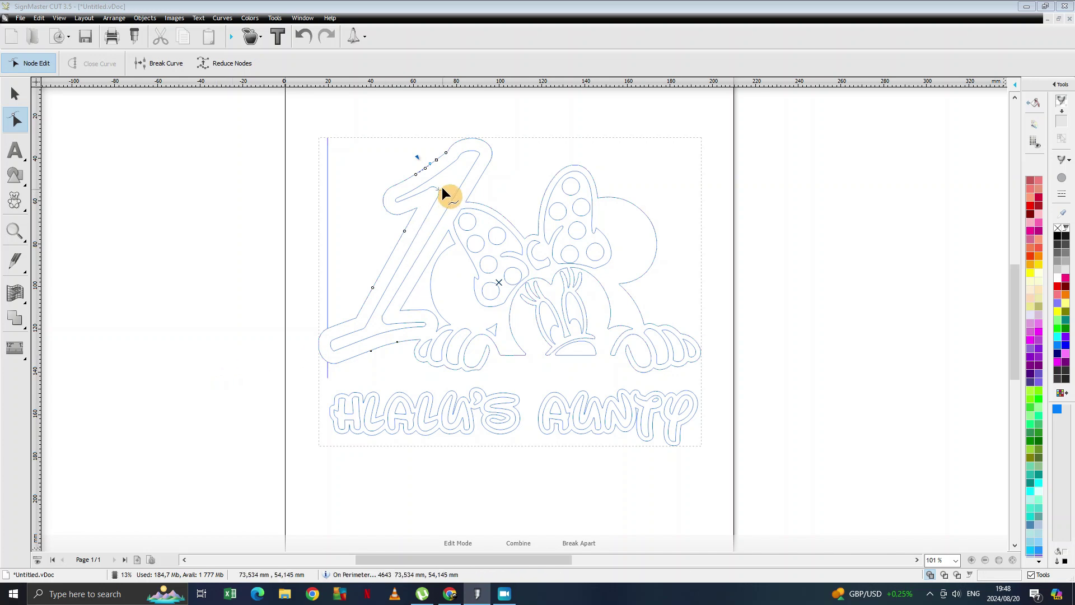
left_click(429, 164)
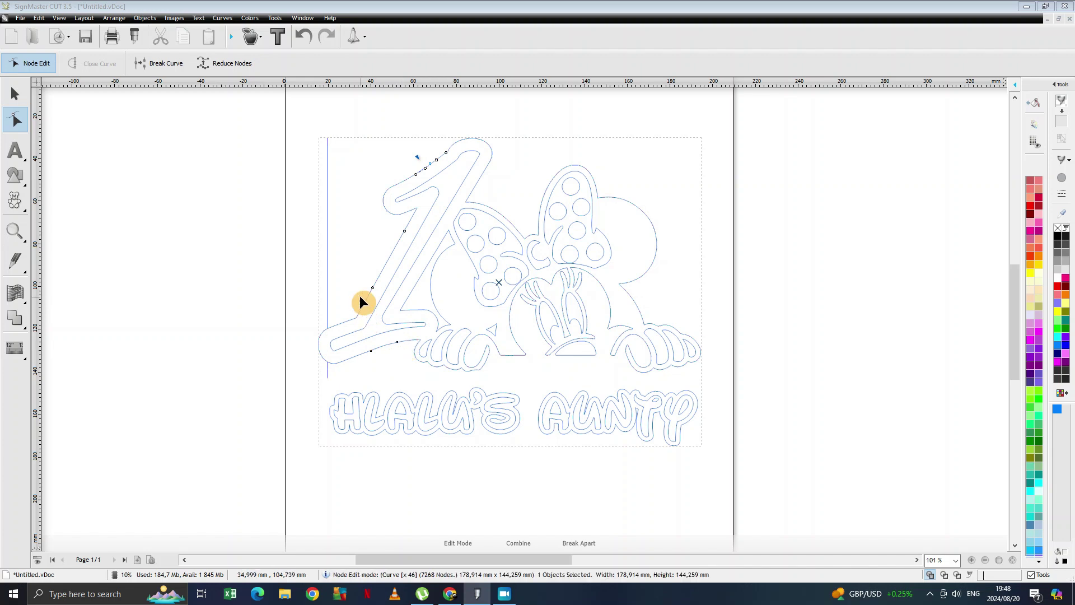
left_click(416, 178)
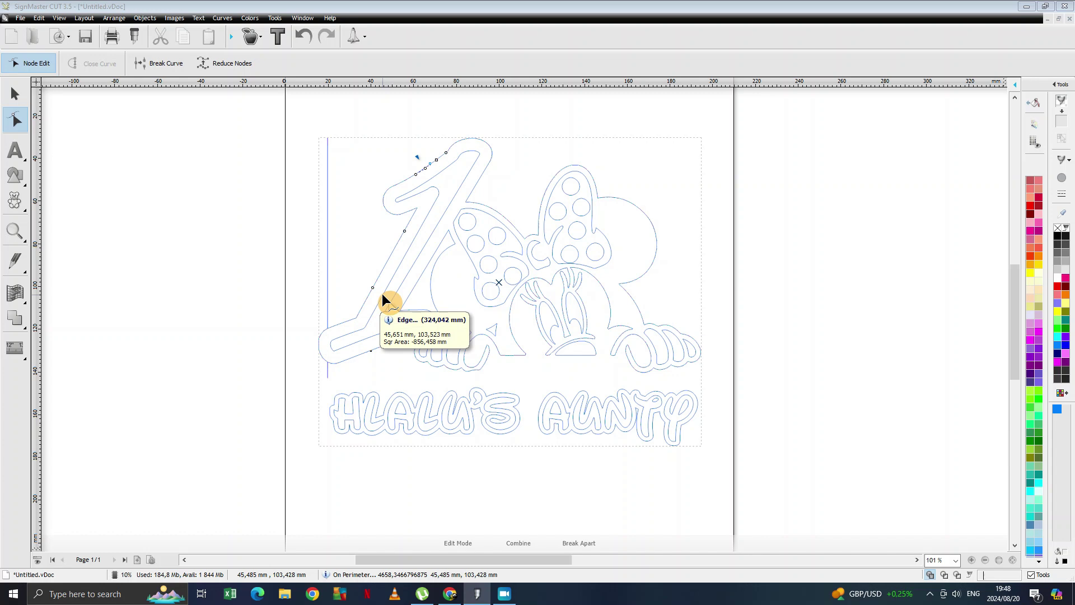
left_click_drag(382, 294, 360, 303)
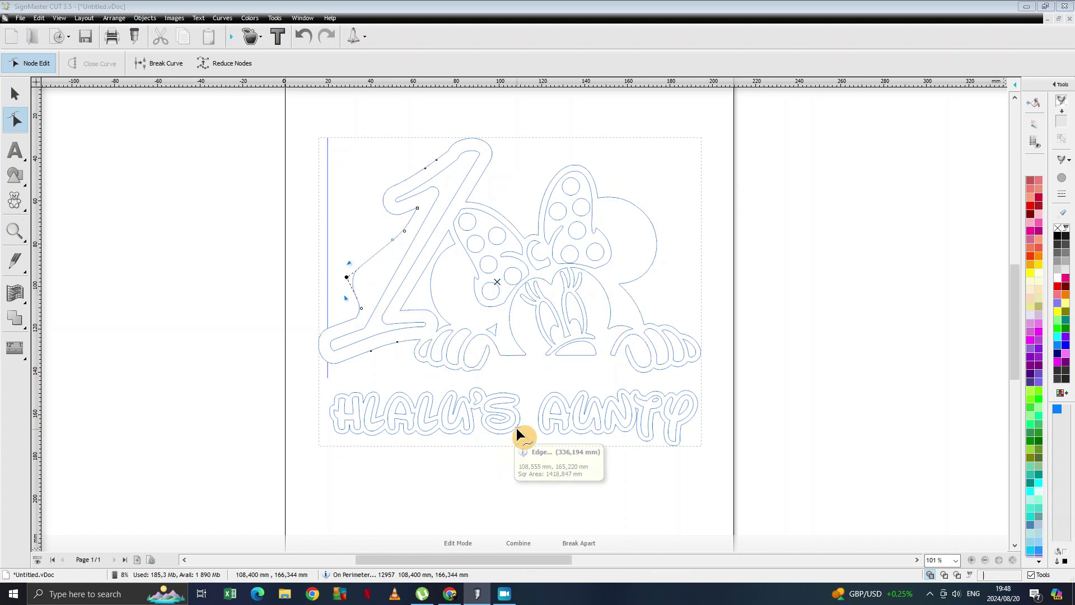
left_click(345, 277)
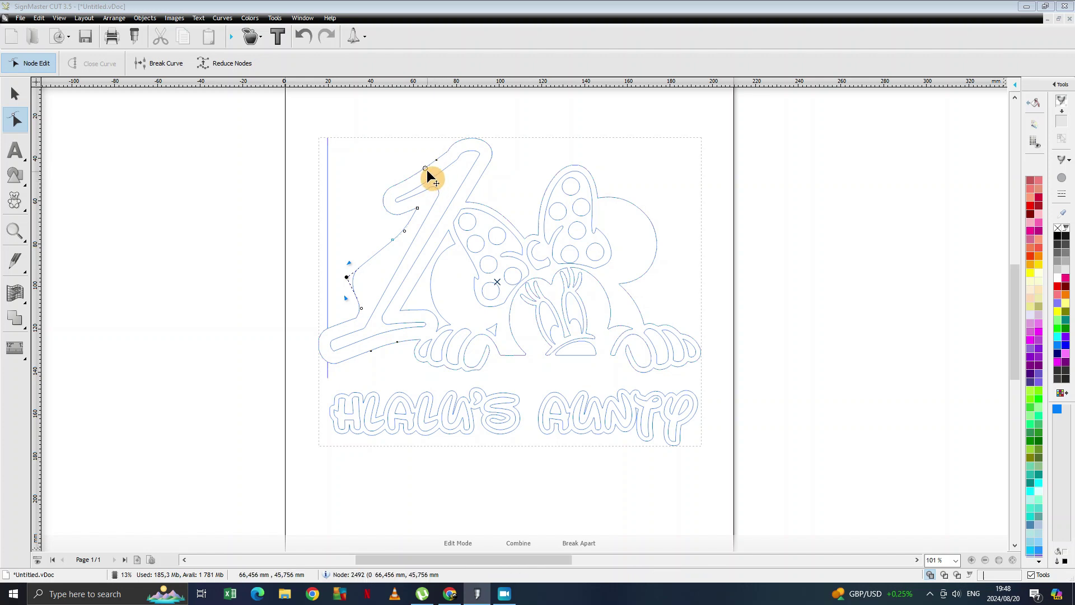
- Pull a node on the upper edge of the numeral 1's flag upward and the upper node on the stem's left edge outward
mouse_move(426, 168)
left_mouse_down()
mouse_move(407, 158)
mouse_move(447, 158)
mouse_move(432, 154)
mouse_move(438, 168)
mouse_move(428, 149)
left_mouse_up()
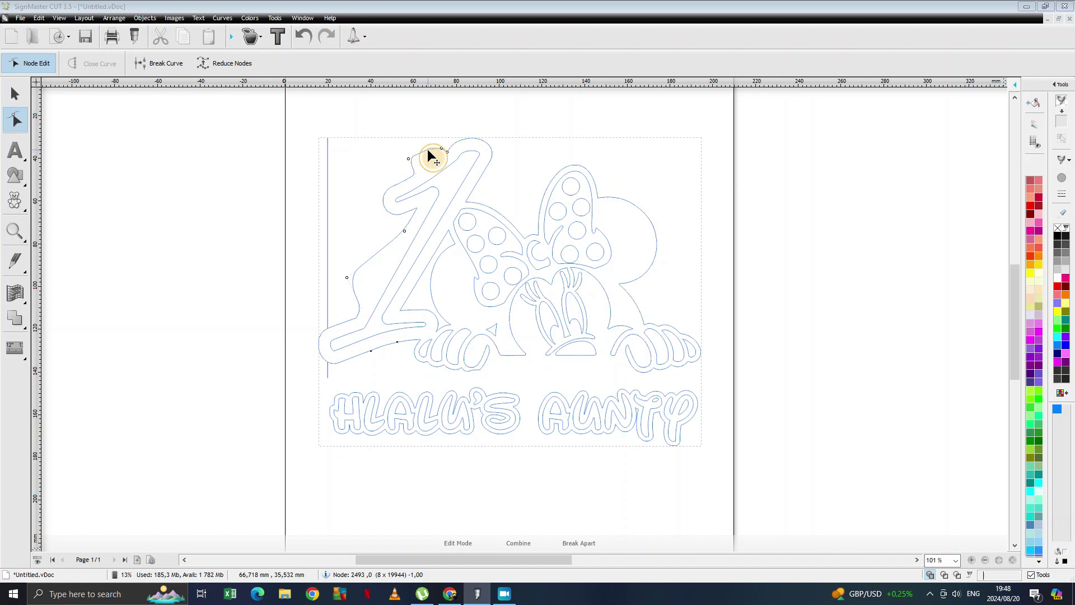
left_click(428, 149)
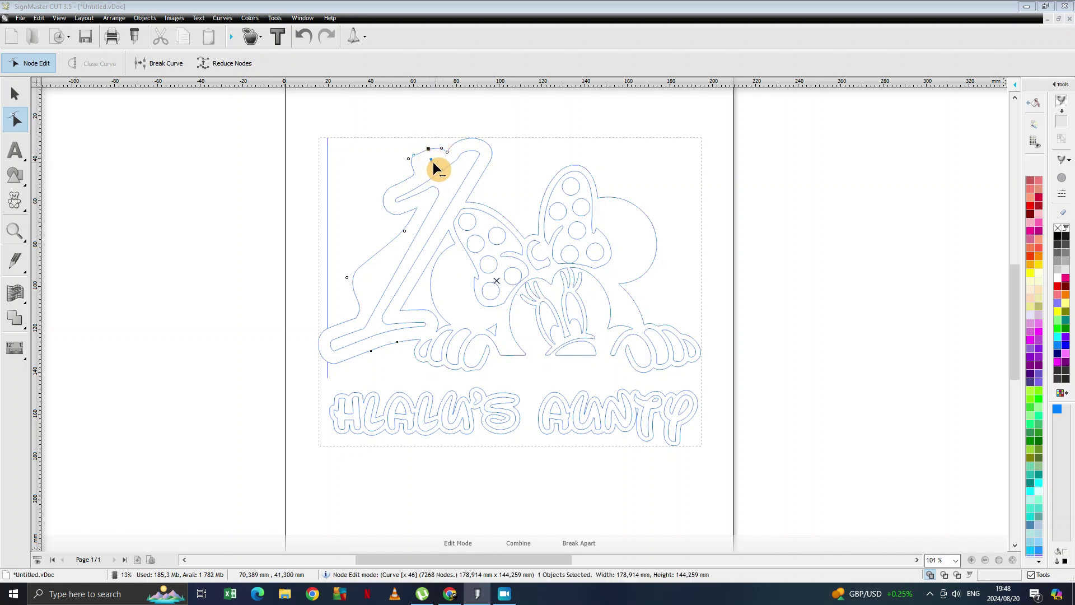
left_click(408, 234)
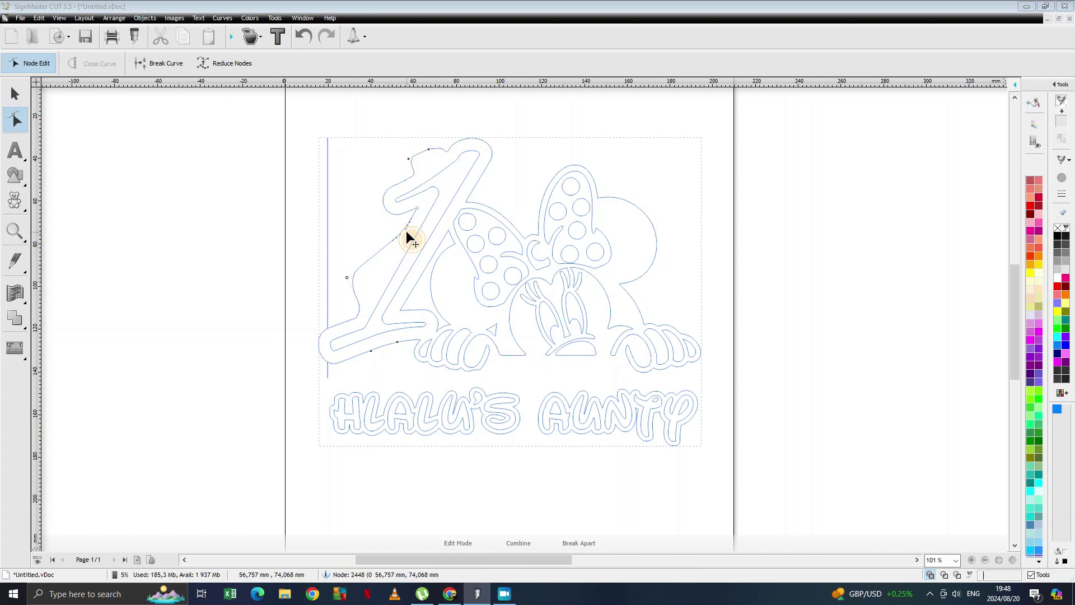
left_click_drag(408, 235, 392, 224)
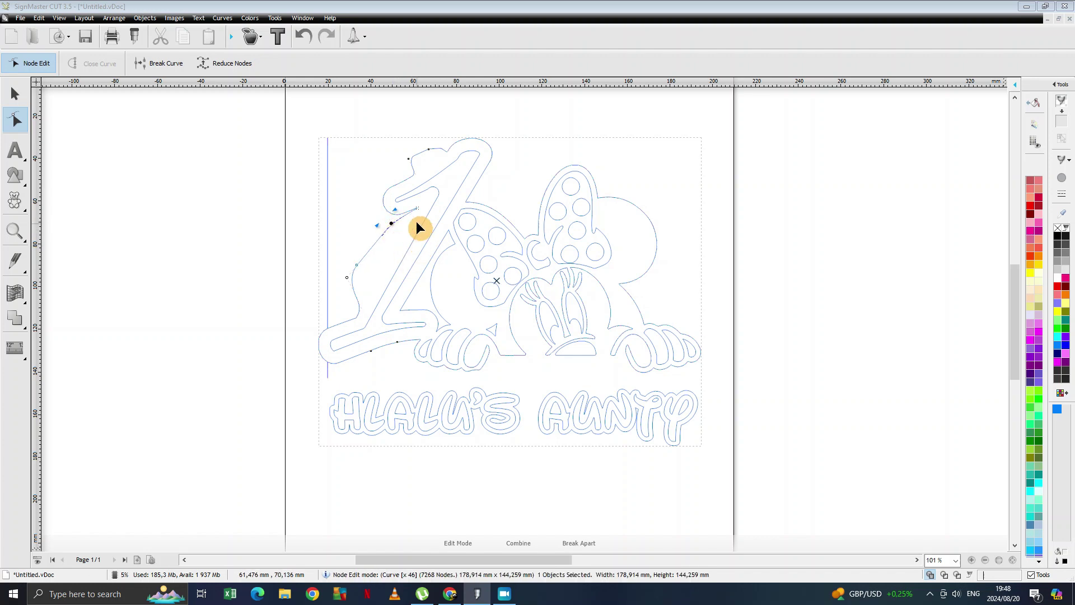
- Pull the upper node between the numeral 1's stem and flag upward and to the right, then finish node editing
left_click(415, 208)
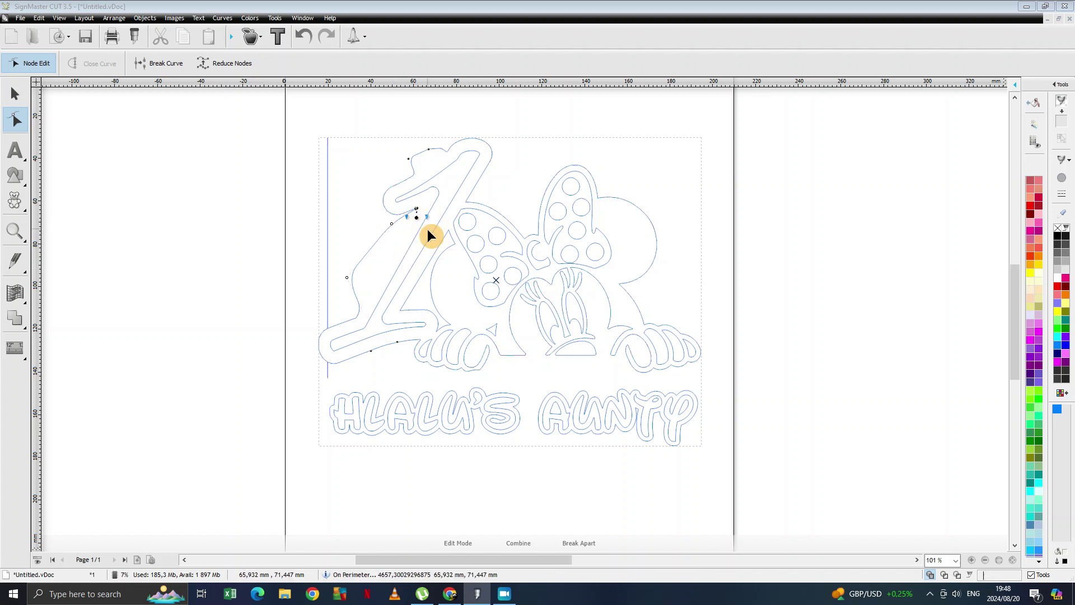
left_click_drag(416, 217, 428, 201)
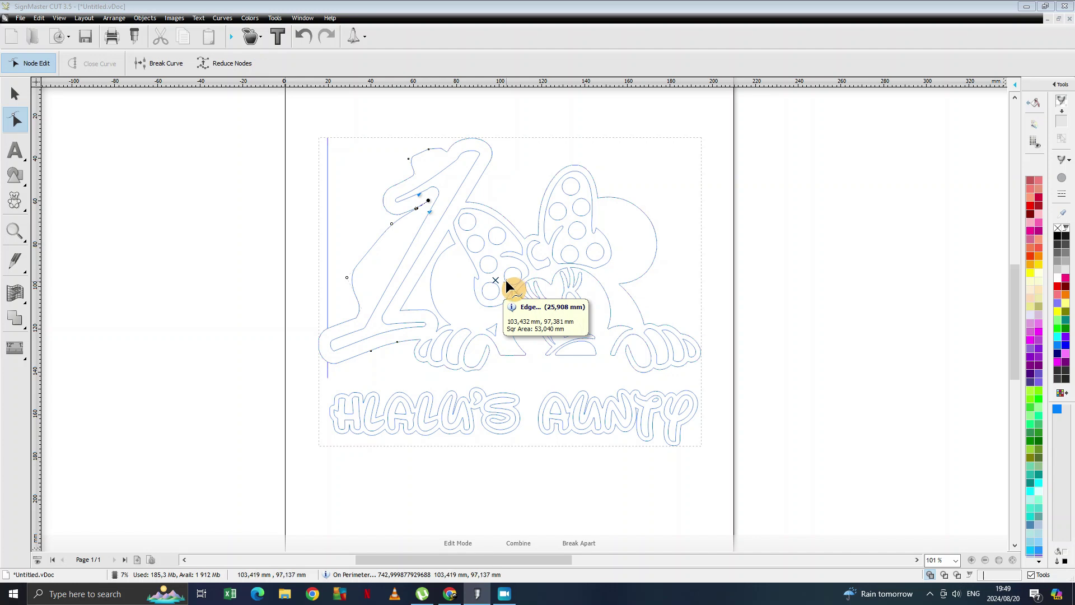
scroll(506, 280, "down", 3)
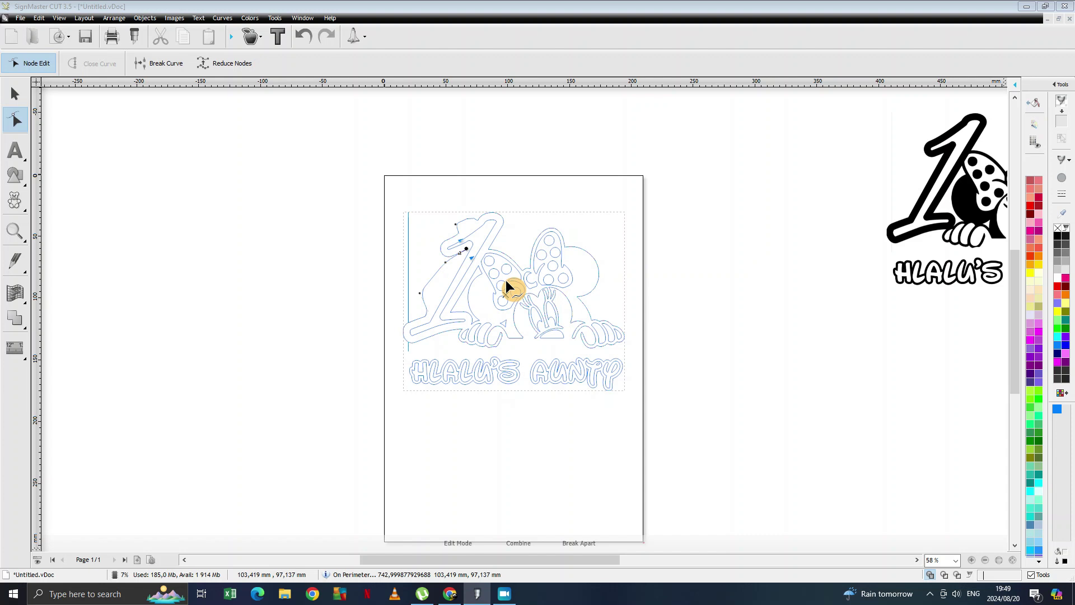
left_click(505, 294)
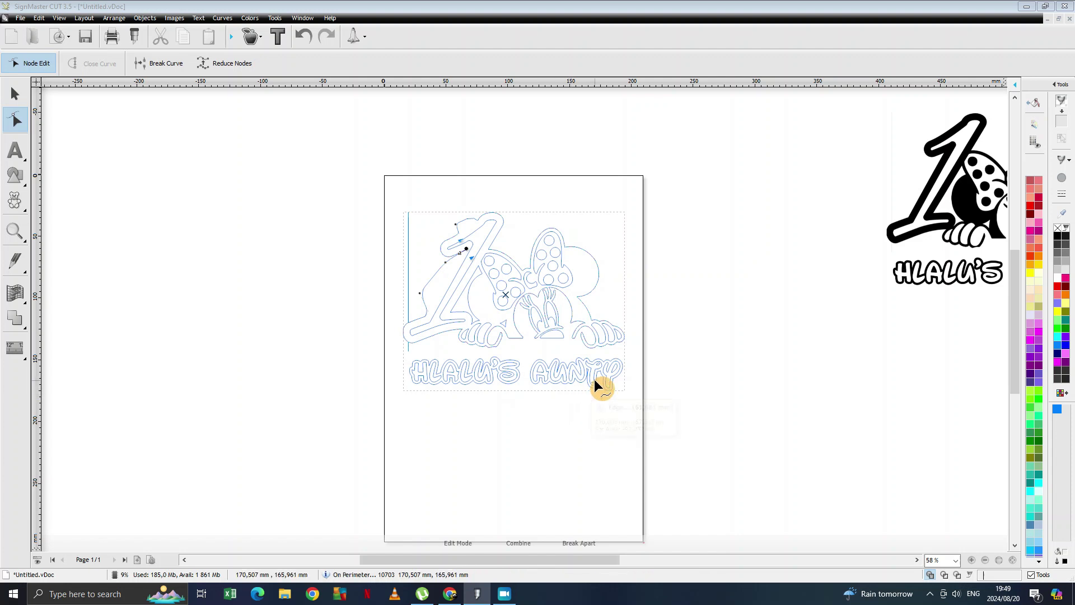
mouse_move(594, 379)
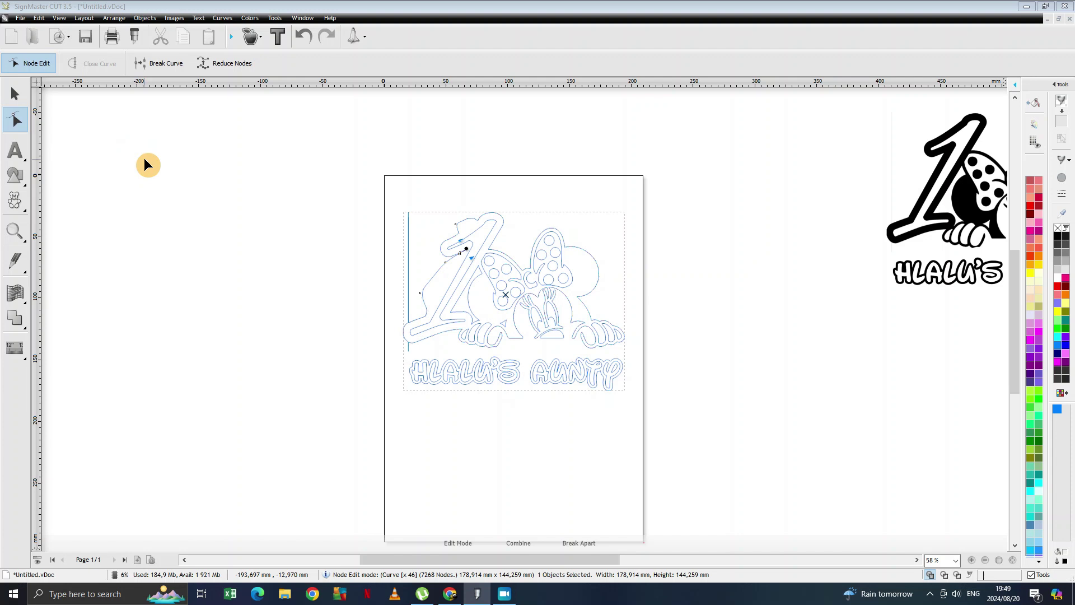
left_click(15, 94)
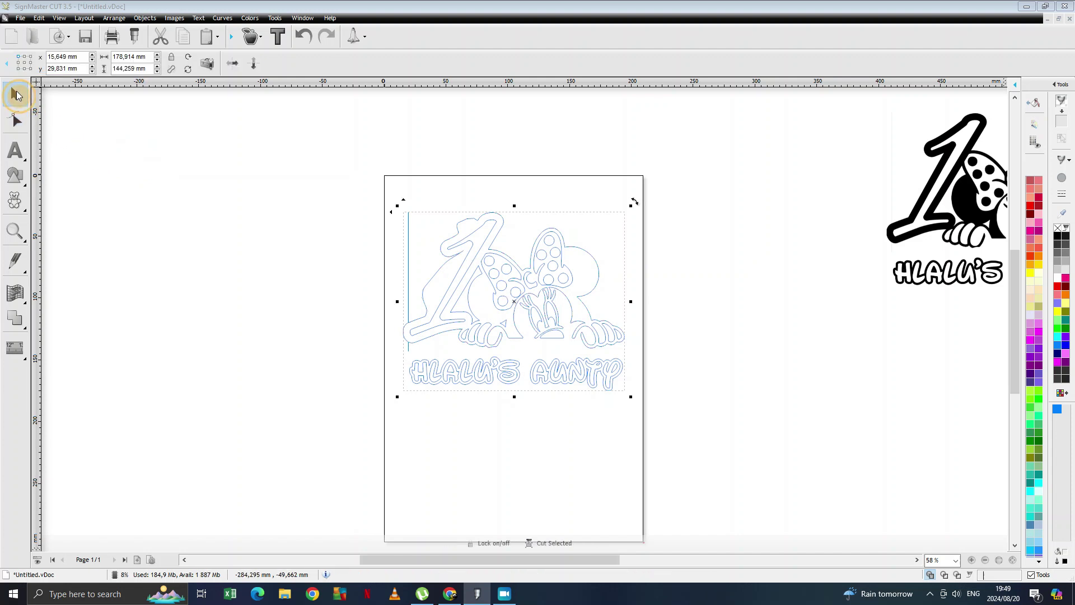
- Add a text object with a short first name in capital letters on the empty area left of the page
left_click(28, 156)
left_click(107, 212)
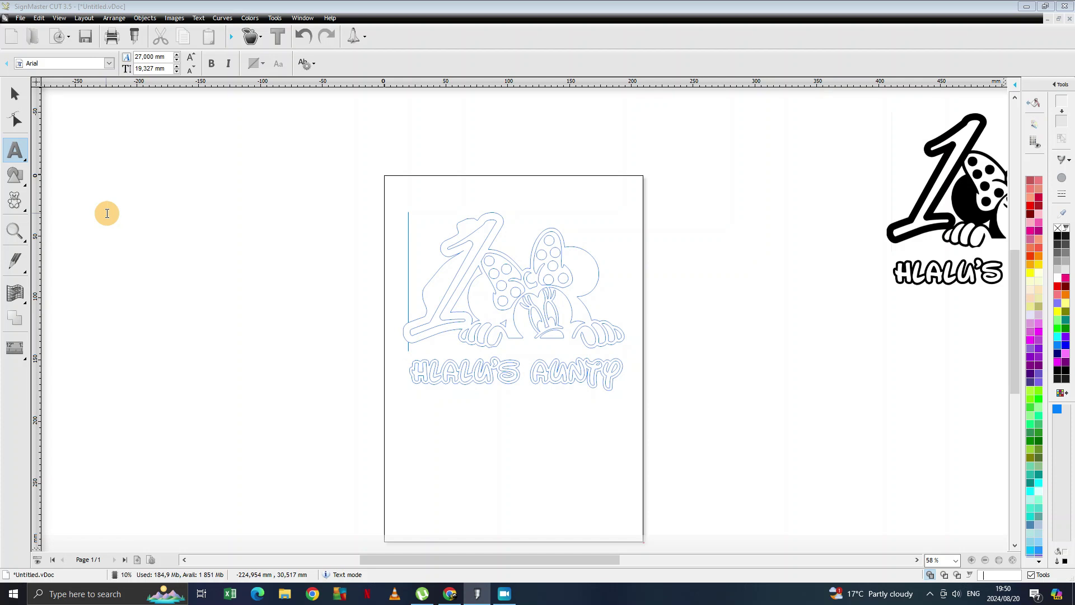
left_click(107, 213)
type("ONKE")
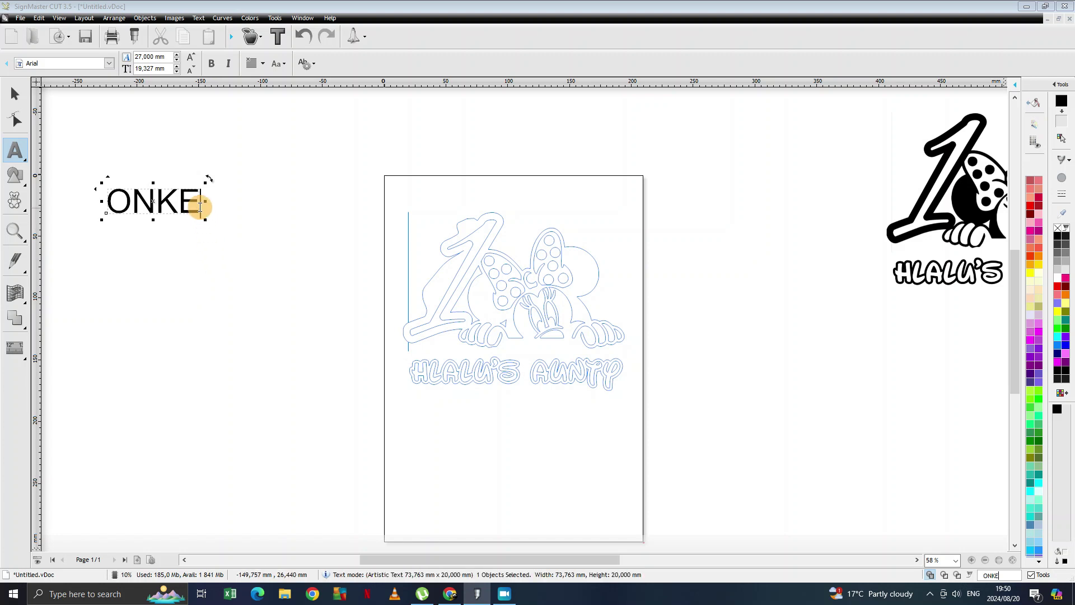
- Select the whole new text and try Arial Black and Berlin Sans FB Demi, settling on the Arial Rounded MT Bold font
left_click_drag(201, 206, 115, 200)
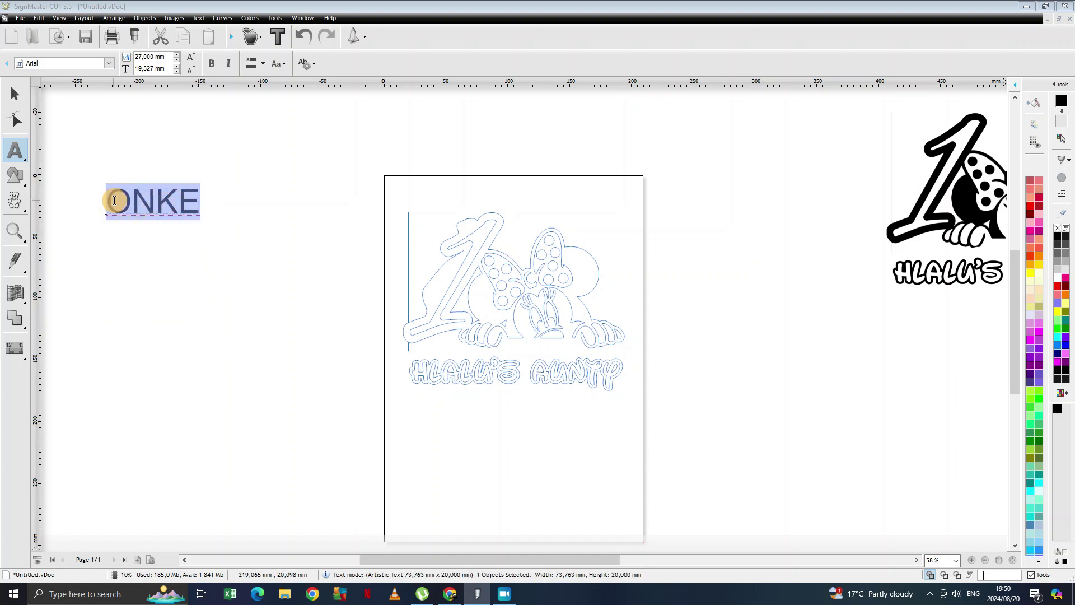
left_click(24, 159)
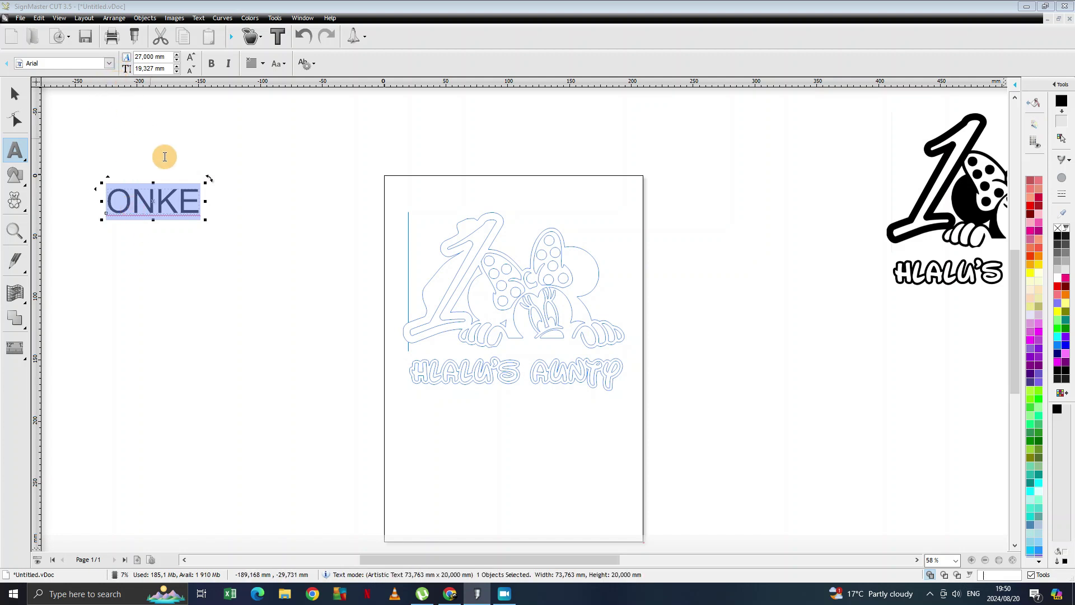
left_click(109, 63)
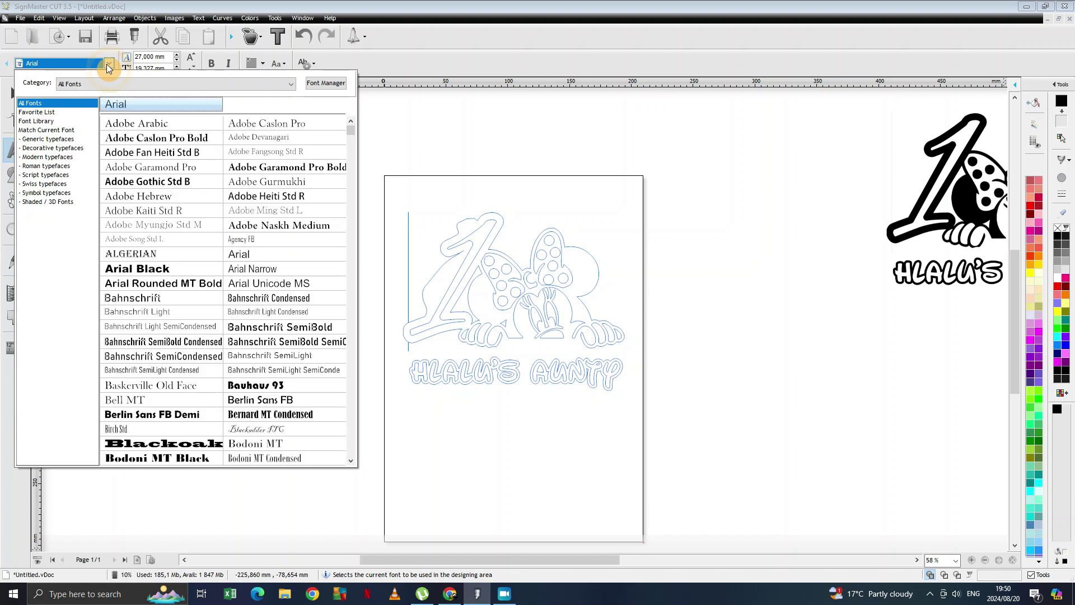
left_click(157, 270)
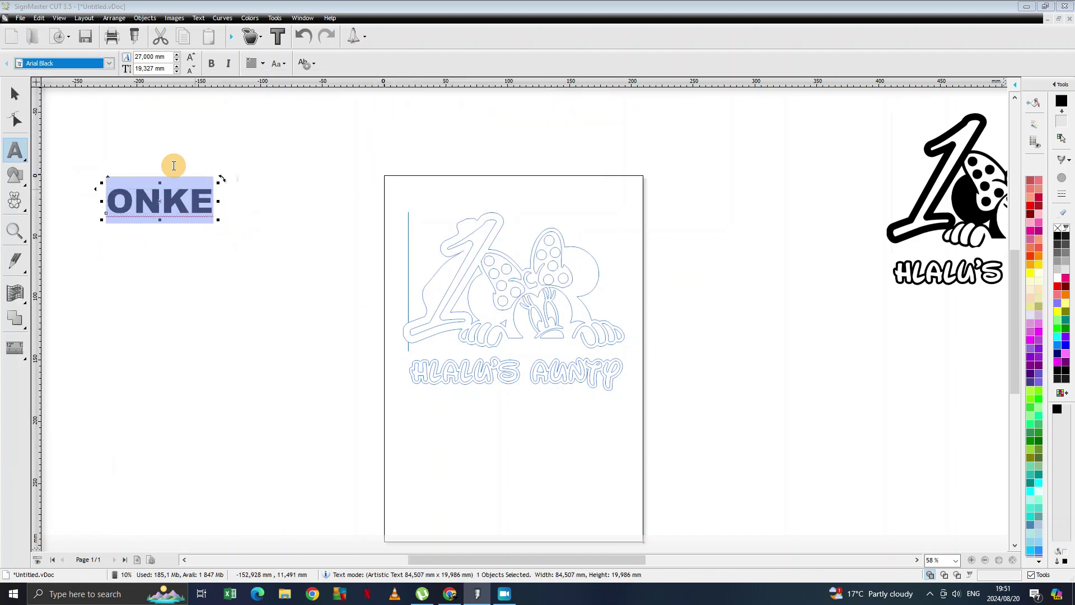
left_click(109, 63)
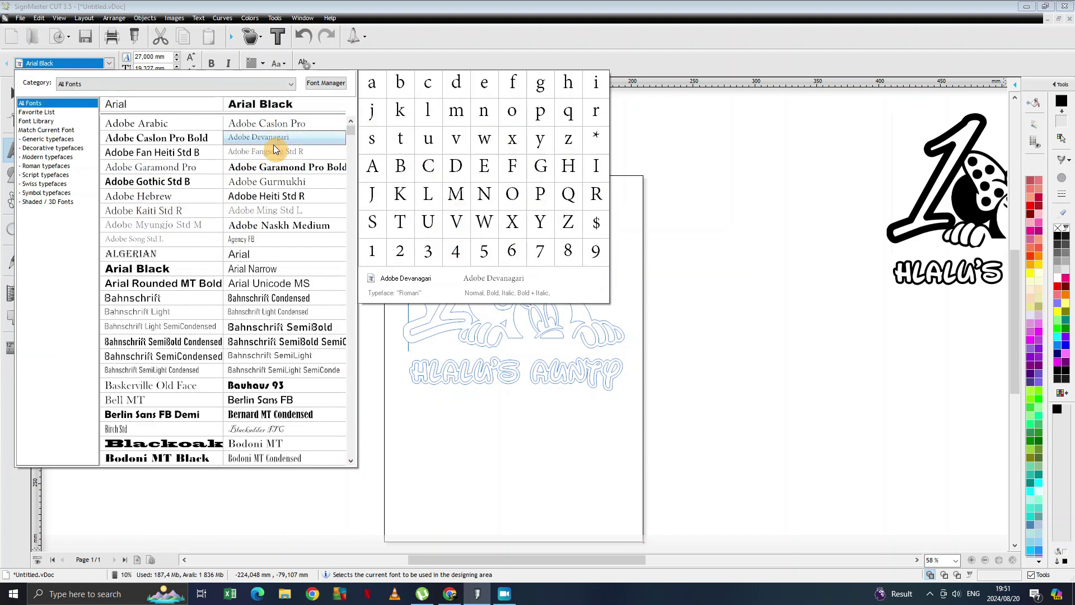
left_click(173, 415)
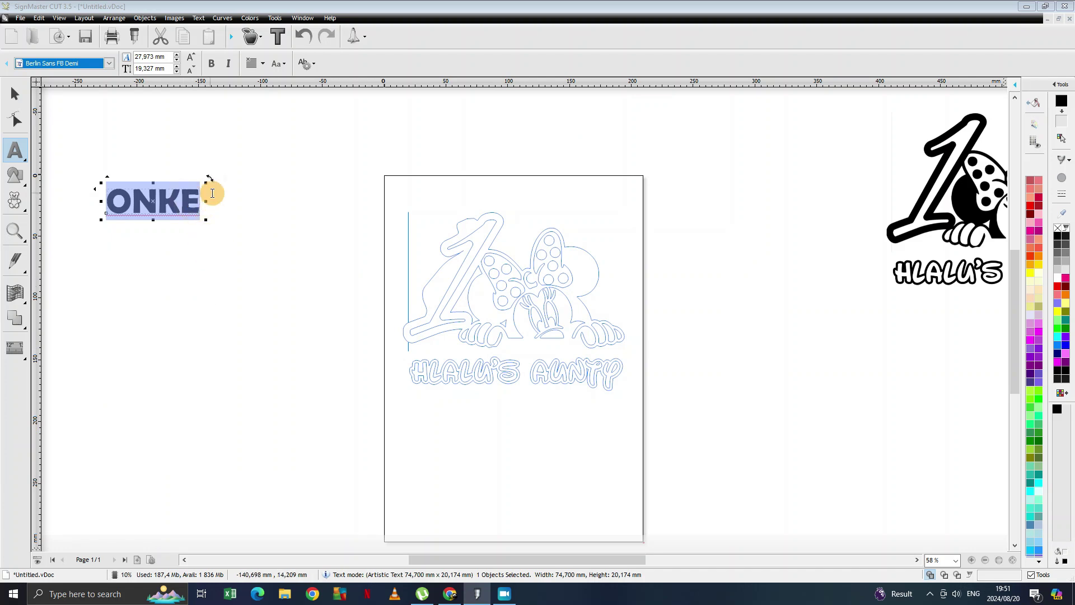
left_click(109, 63)
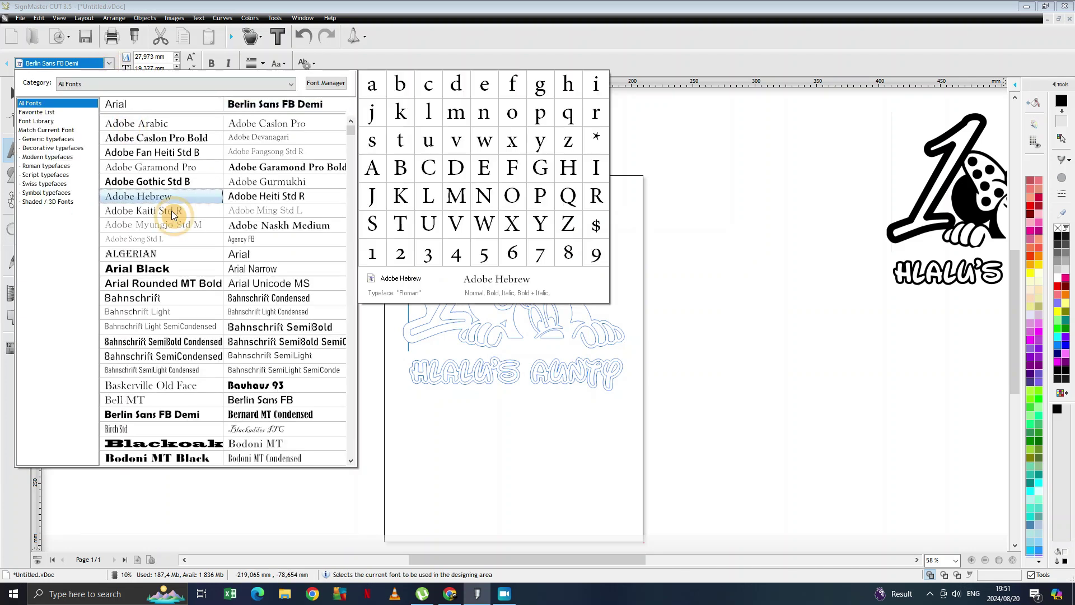
left_click(167, 284)
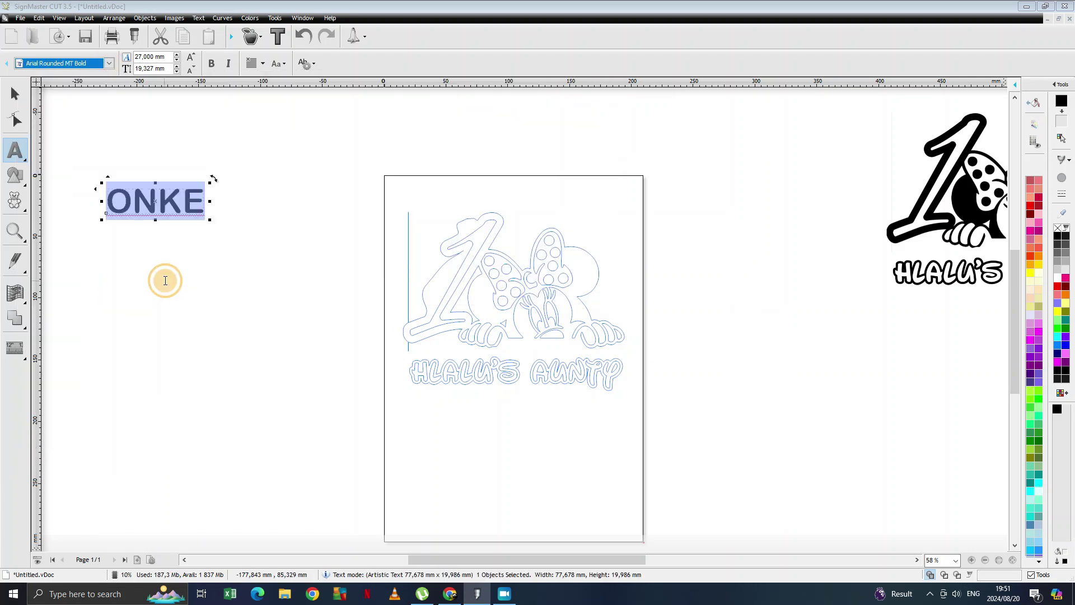
- Step the text's size up and down, ending at a font size of 28.222 mm
left_click(126, 60)
left_click(177, 56)
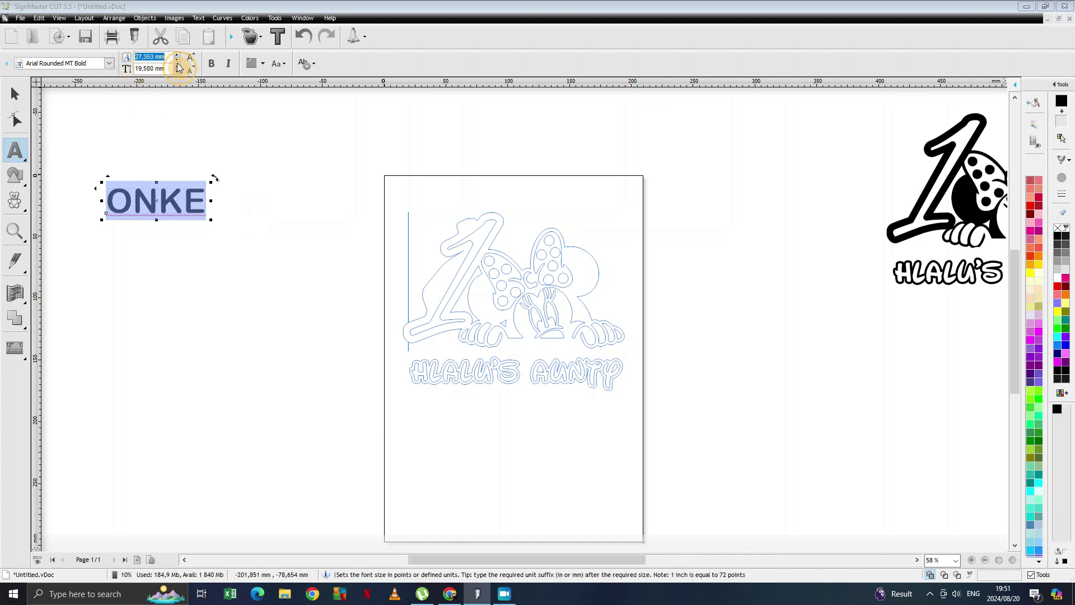
left_click(177, 72)
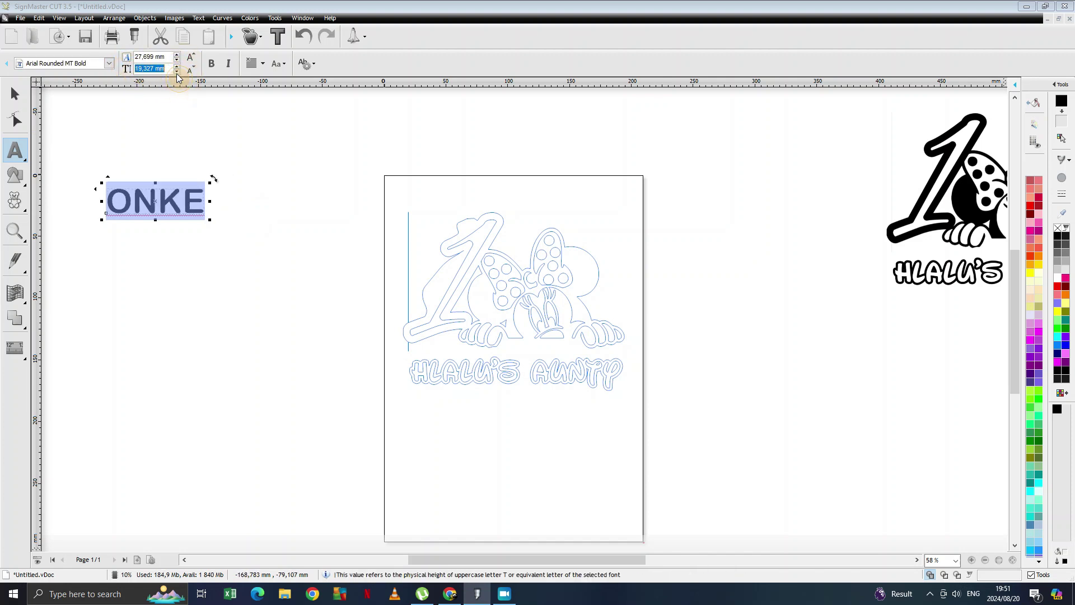
left_click(192, 71)
left_click(191, 57)
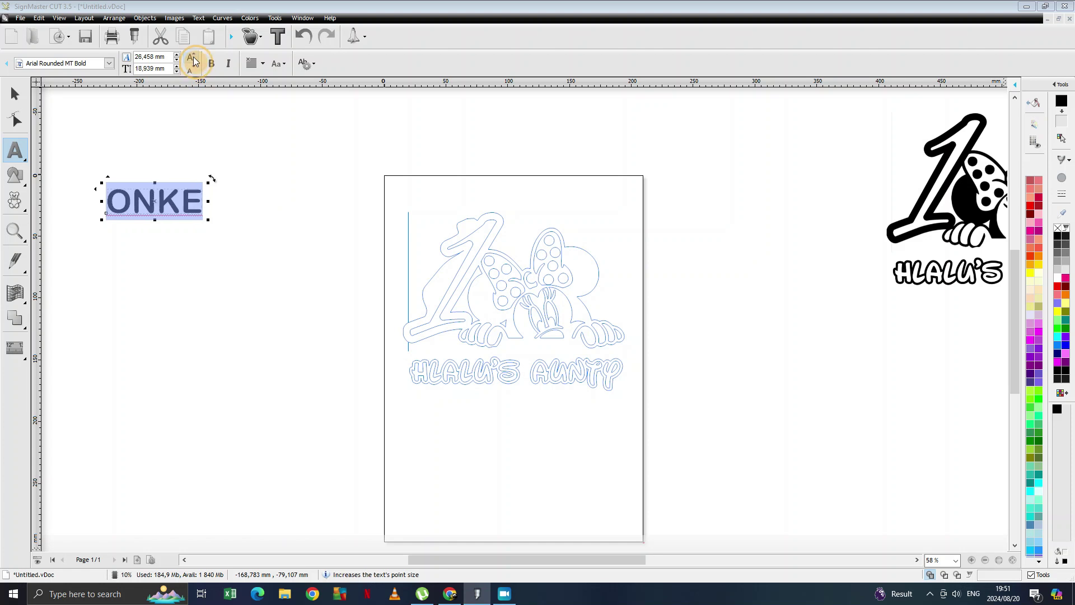
left_click(191, 57)
left_click(192, 71)
left_click(190, 57)
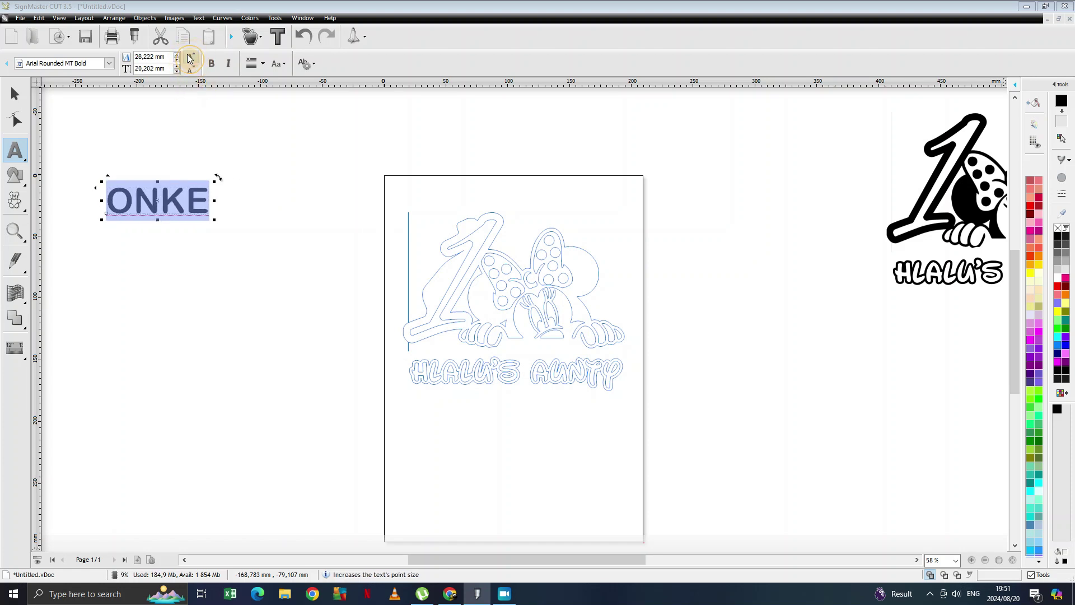
- Make the text bold and italic and align it to the center
left_click(228, 64)
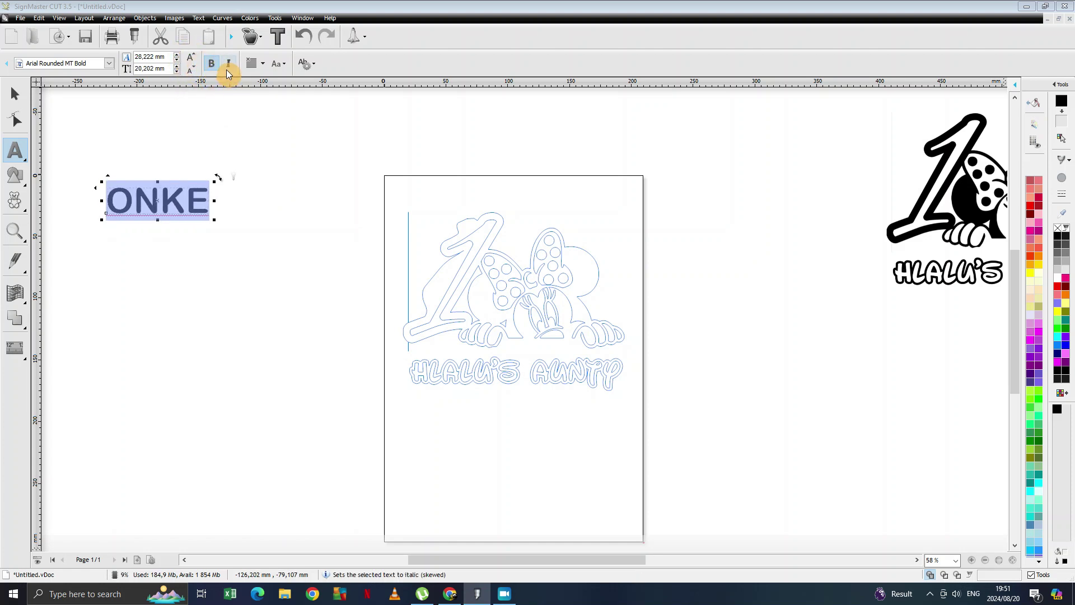
left_click(266, 64)
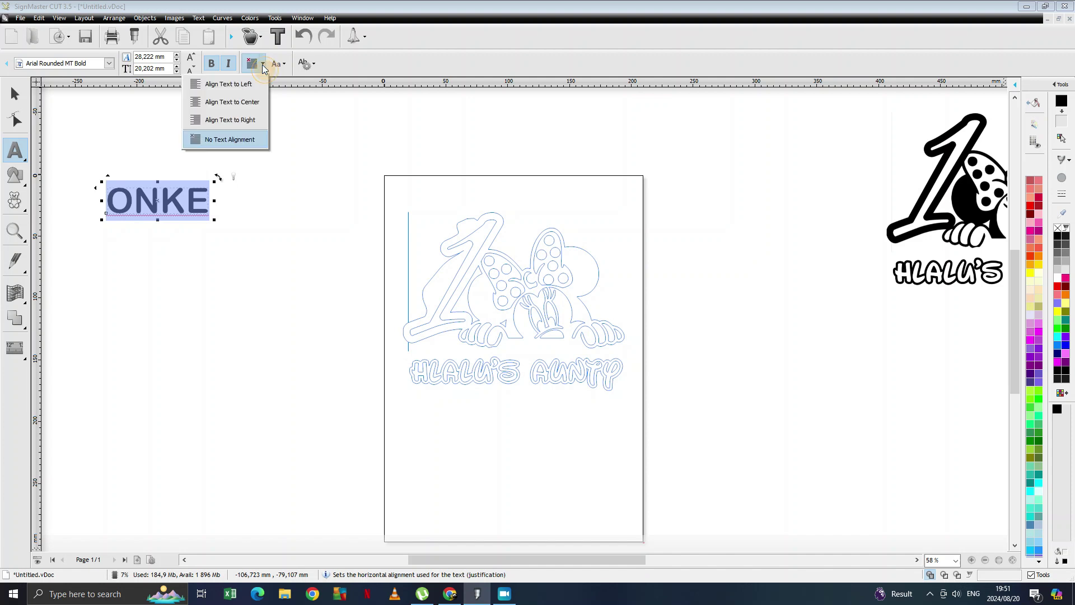
left_click(230, 103)
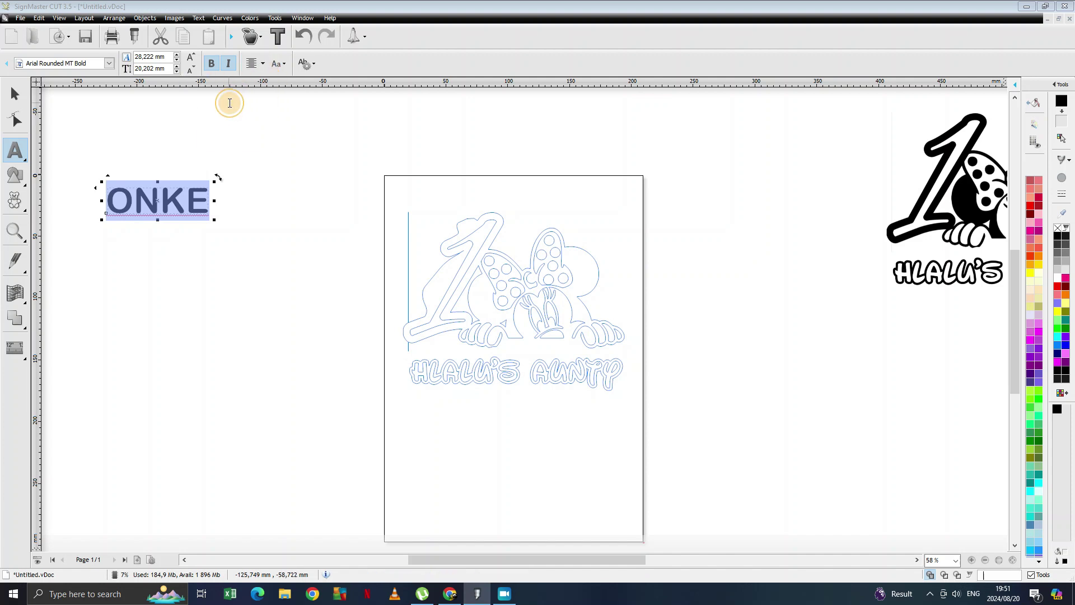
left_click(265, 66)
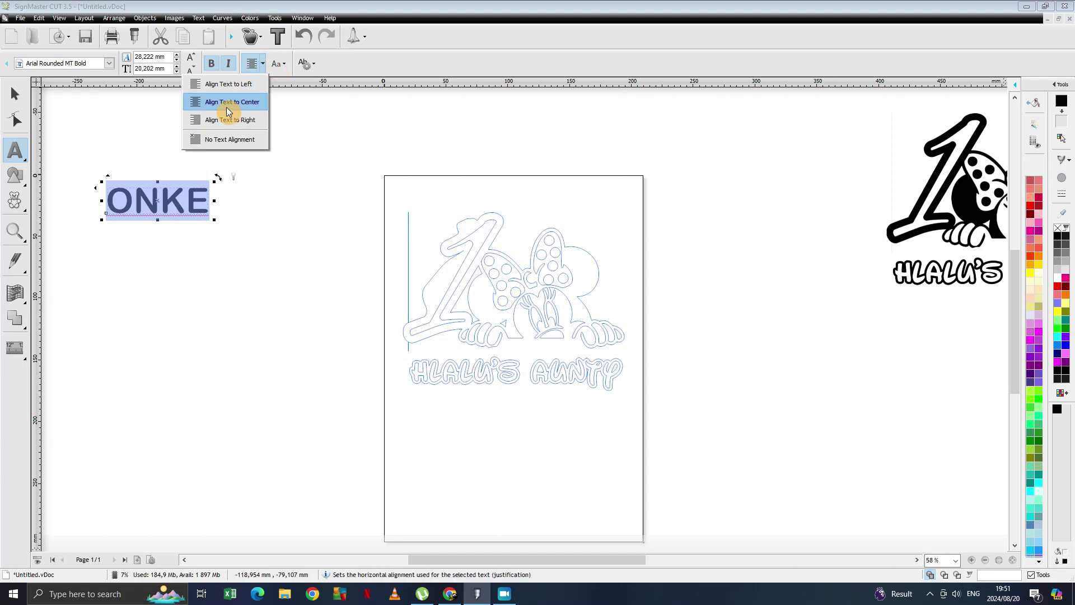
left_click(265, 174)
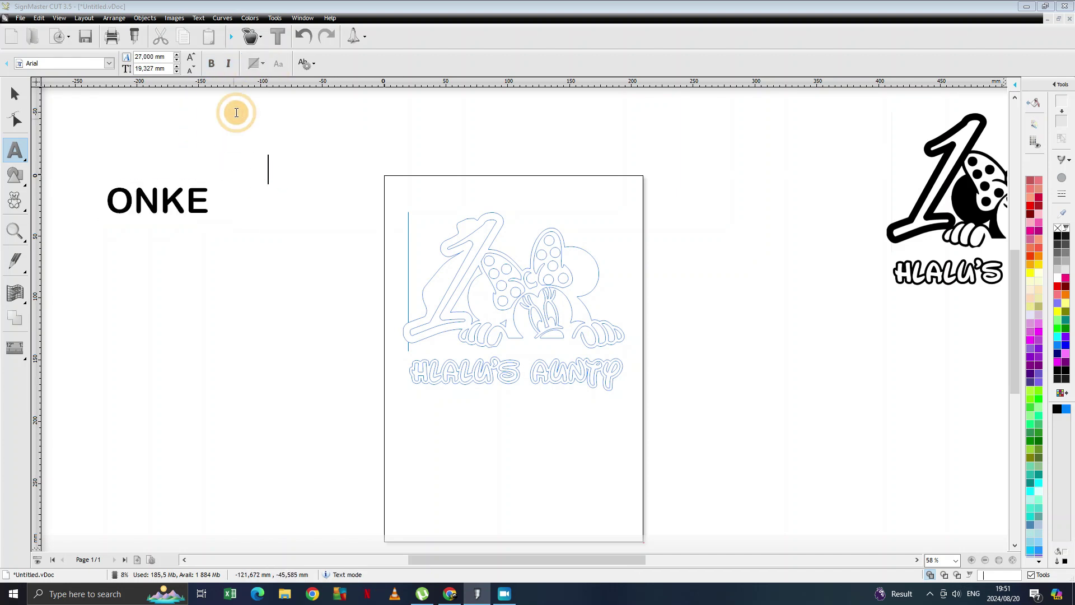
- Reselect the text object and move it upward and to the right, above the page's upper edge
left_click(175, 199)
left_click(263, 67)
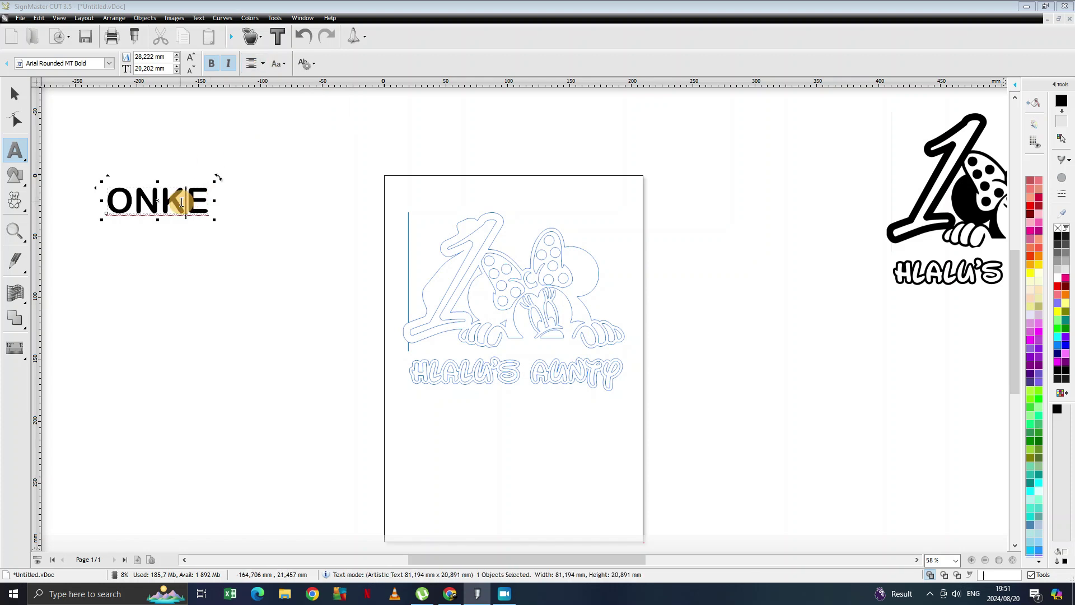
left_click_drag(157, 201, 217, 131)
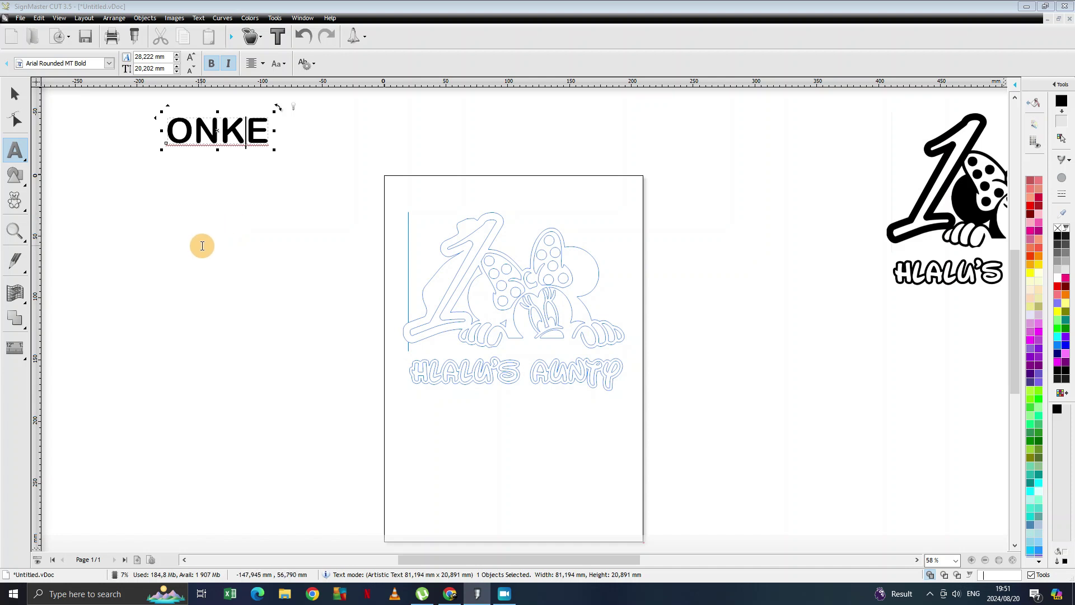
- Draw a rectangle about 56 mm wide and 50 mm high below the text, left of the page
left_click(17, 178)
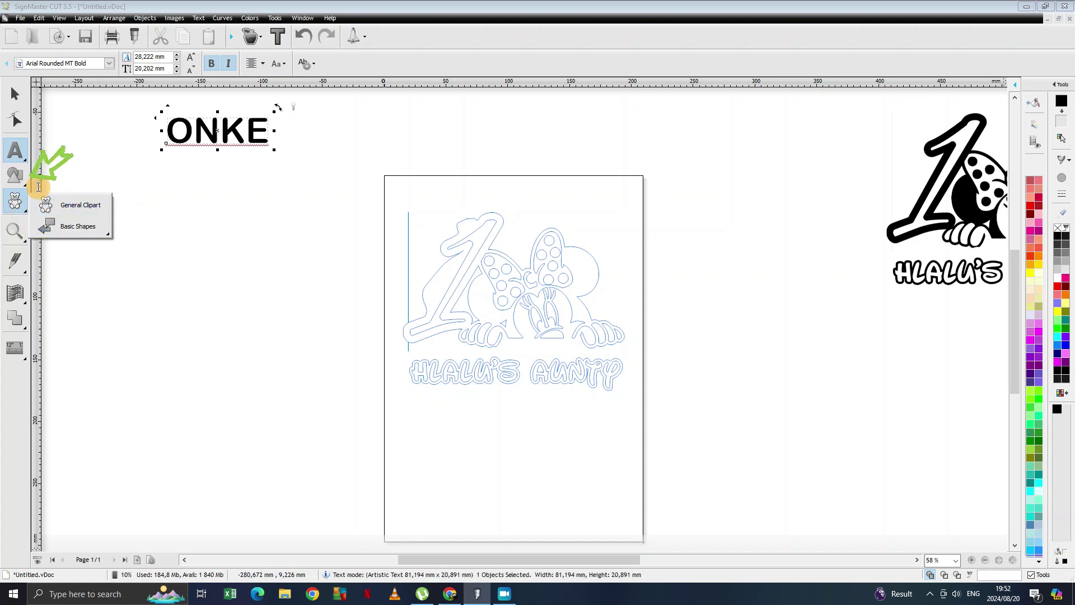
left_click(46, 184)
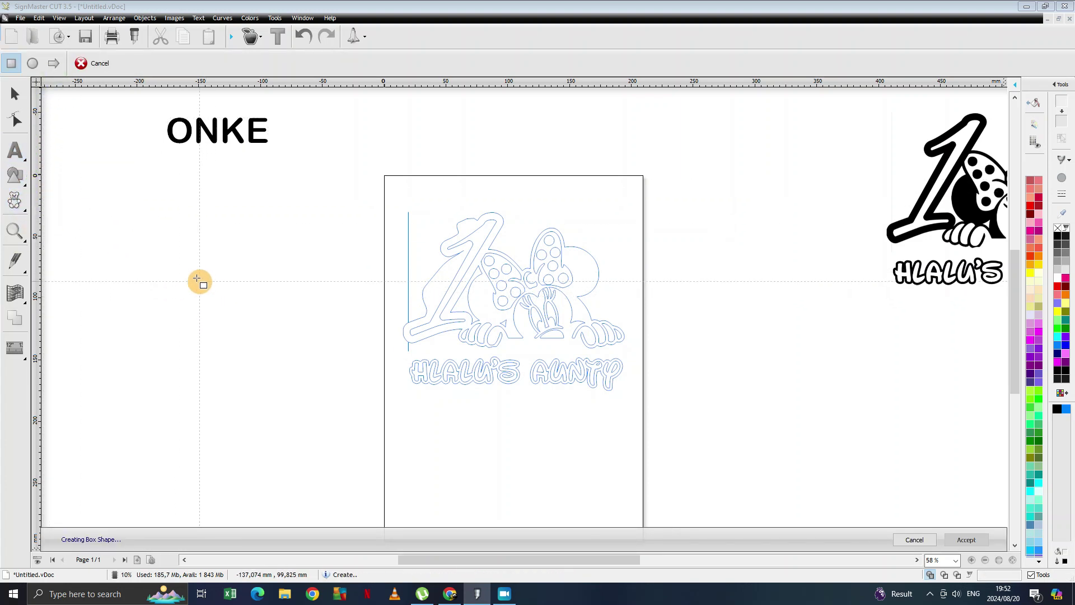
left_click(15, 175)
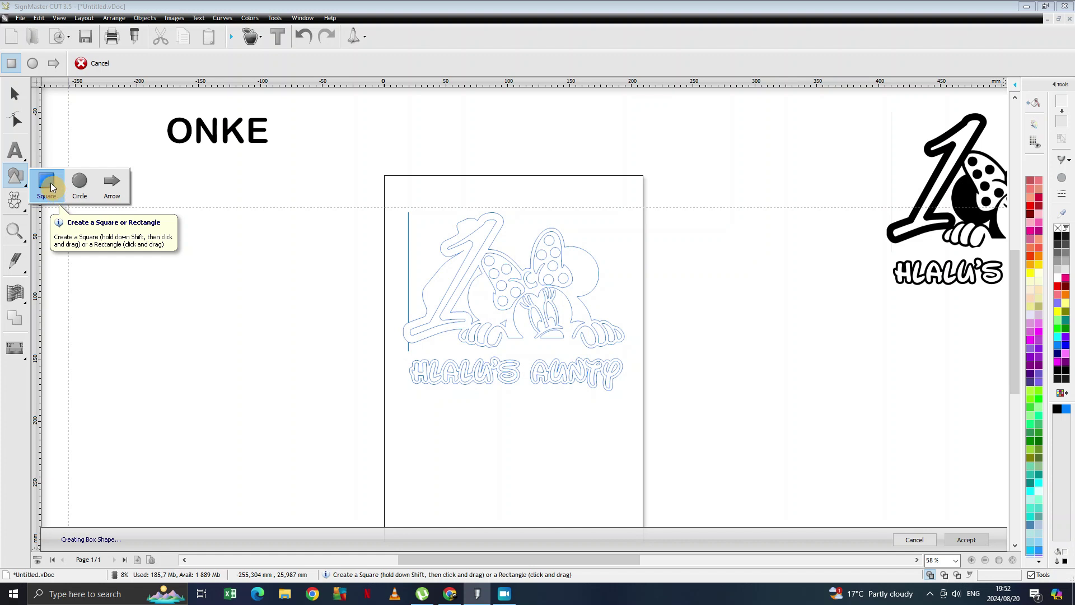
left_click(54, 188)
left_click_drag(122, 215, 191, 276)
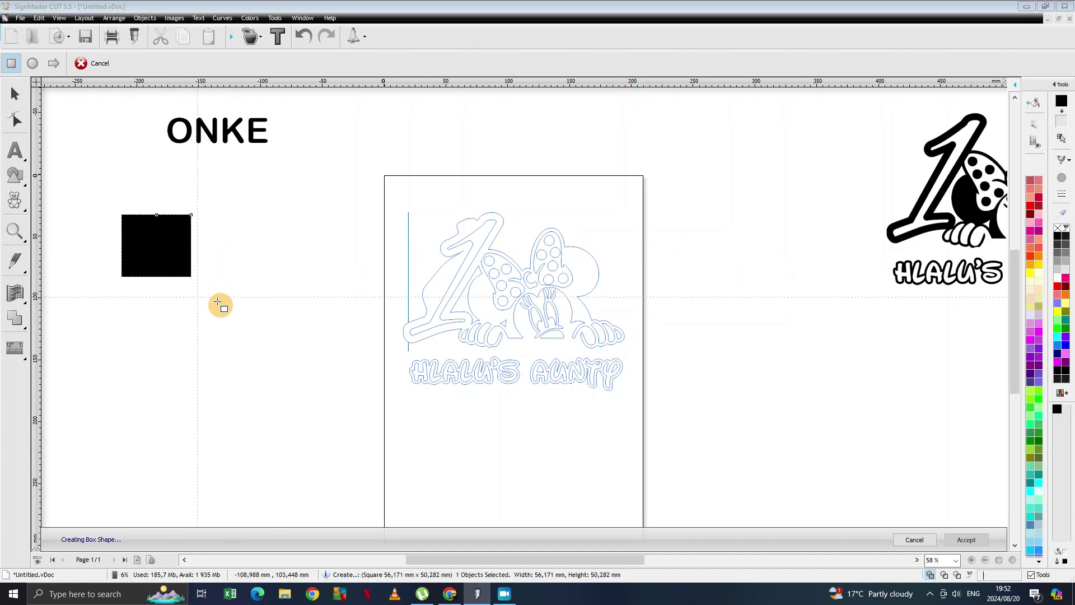
- Draw a circle about 58 mm in diameter between the rectangle and the page
left_click(15, 176)
left_click(89, 195)
left_click_drag(256, 238, 279, 271)
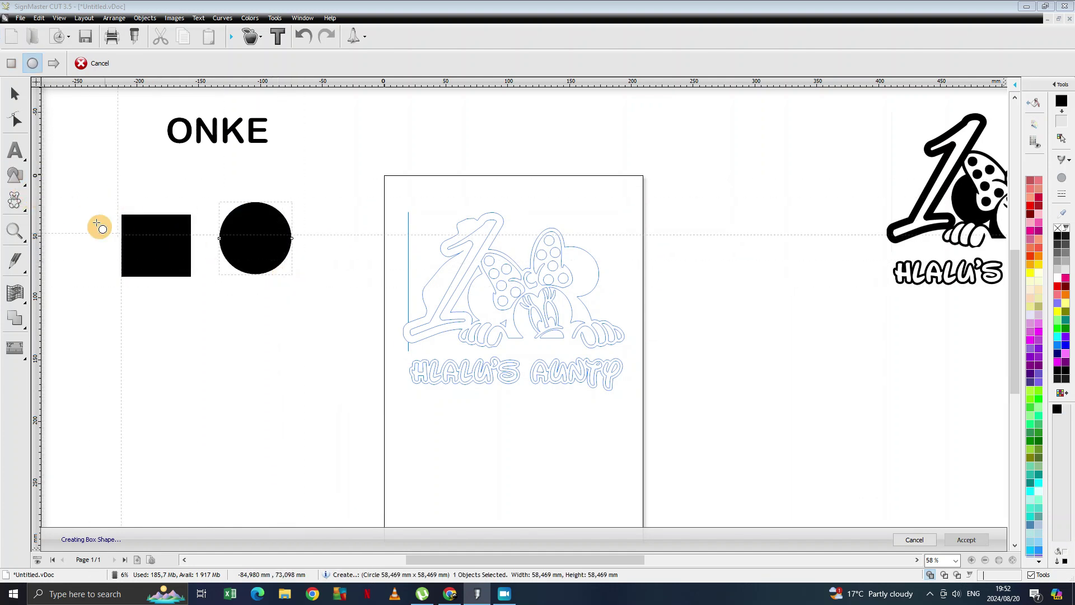
- Draw a right-pointing arrow below the rectangle and the circle
left_click(15, 175)
left_click(111, 195)
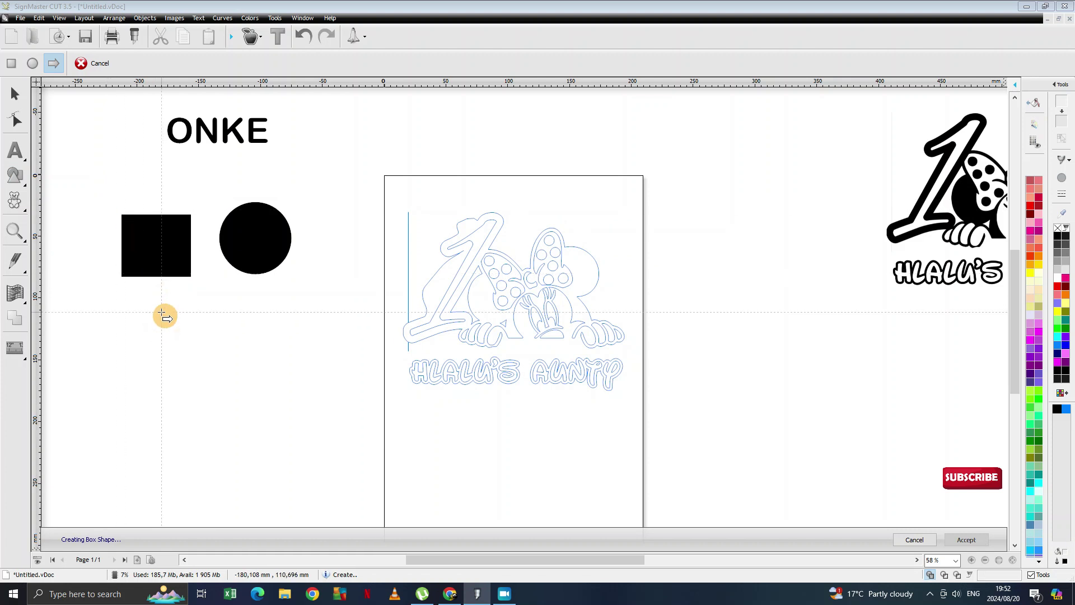
left_click_drag(165, 314, 227, 338)
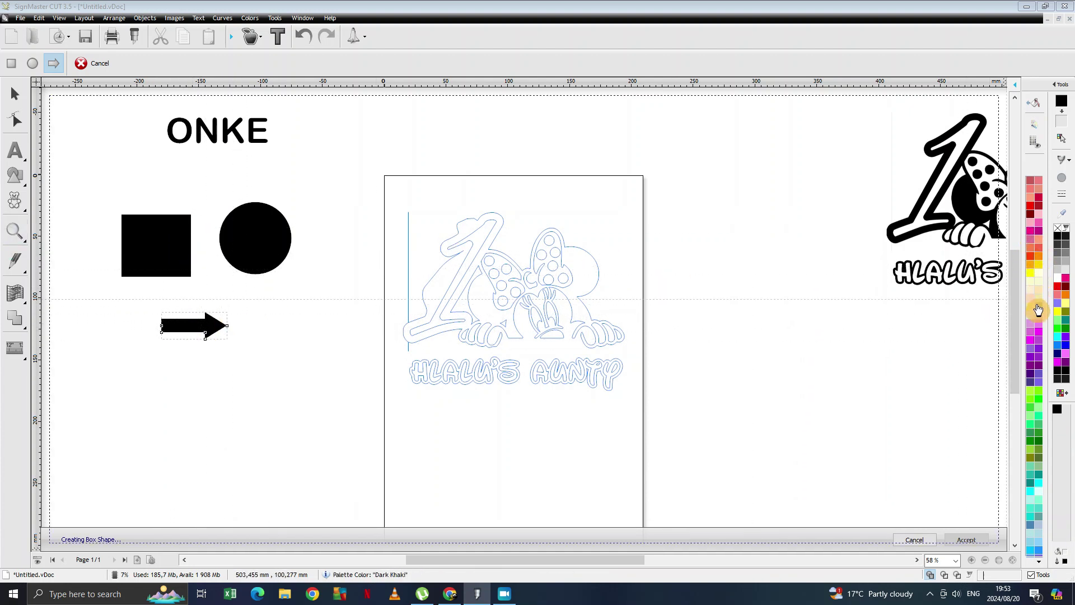
- Fill the circle with orange and move it slightly down and toward the rectangle
left_click(15, 94)
left_click(255, 240)
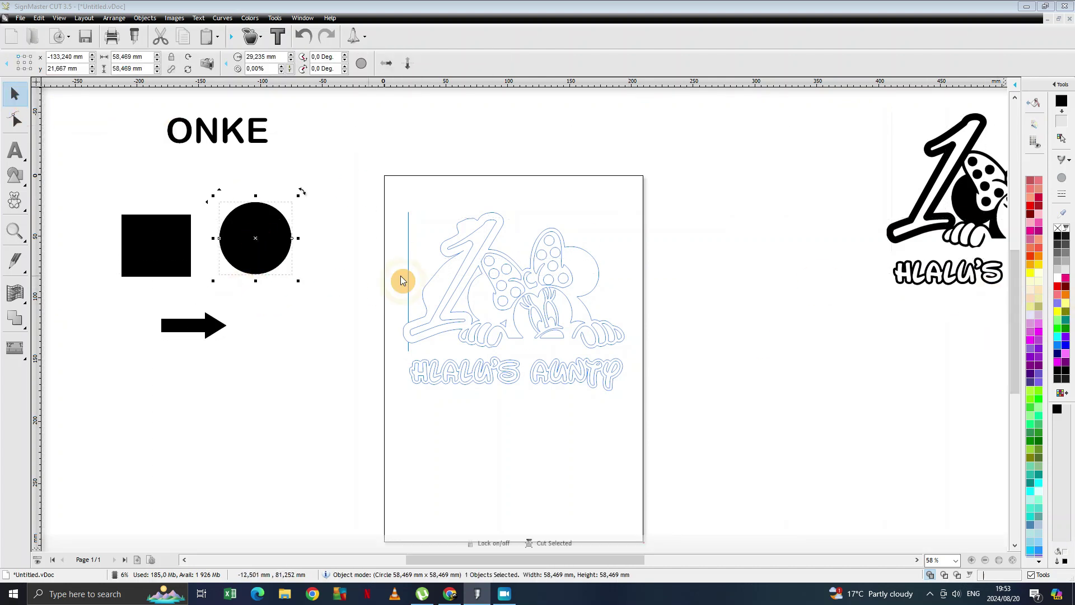
left_click(1035, 259)
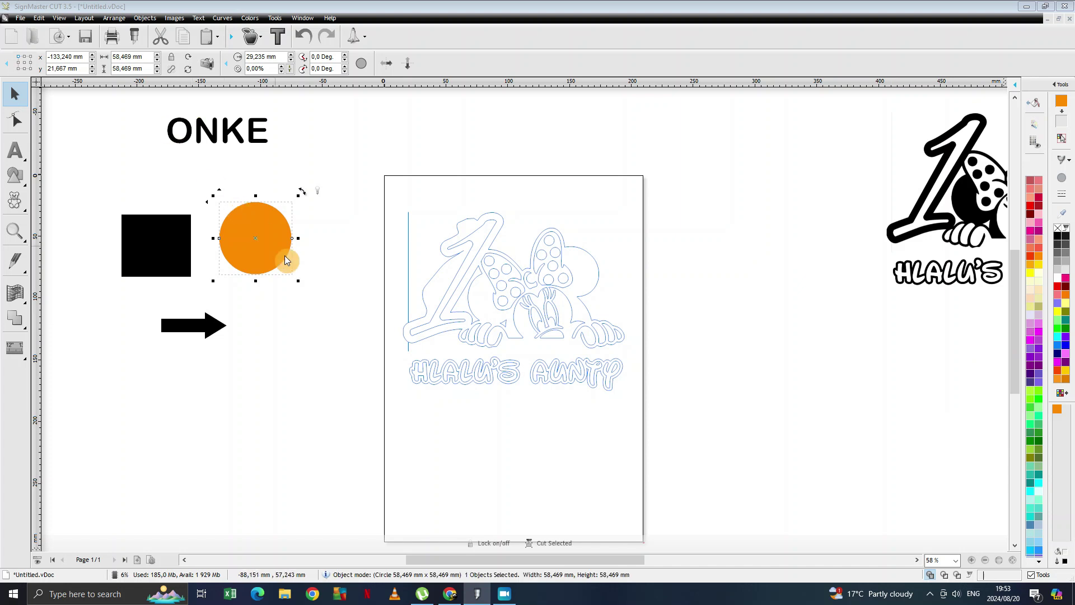
left_click_drag(258, 236, 250, 241)
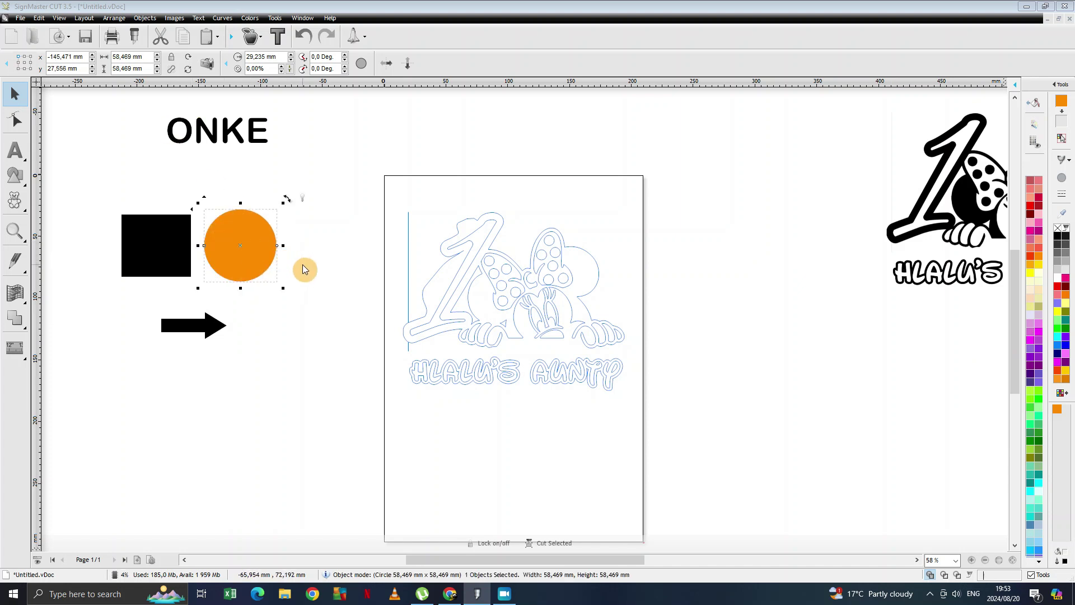
- Move the arrow to overlap the circle's right edge and the rectangle to overlap its left edge
left_click(206, 324)
left_click_drag(193, 325, 295, 243)
left_click_drag(178, 245, 177, 247)
left_click_drag(185, 244, 185, 244)
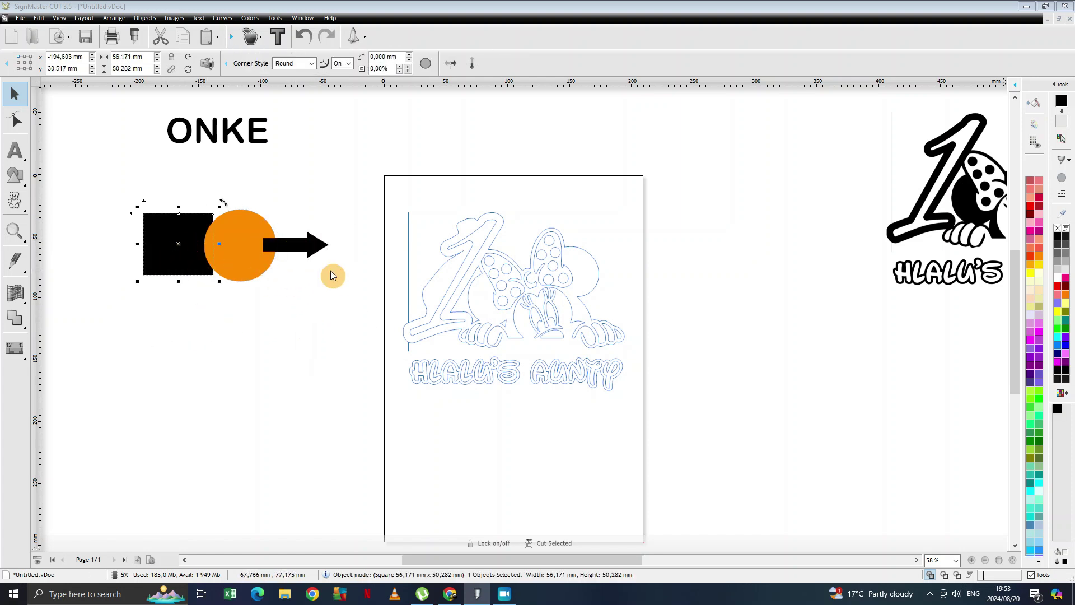
- Fill the arrow and the rectangle with the same orange as the circle
left_click(291, 245)
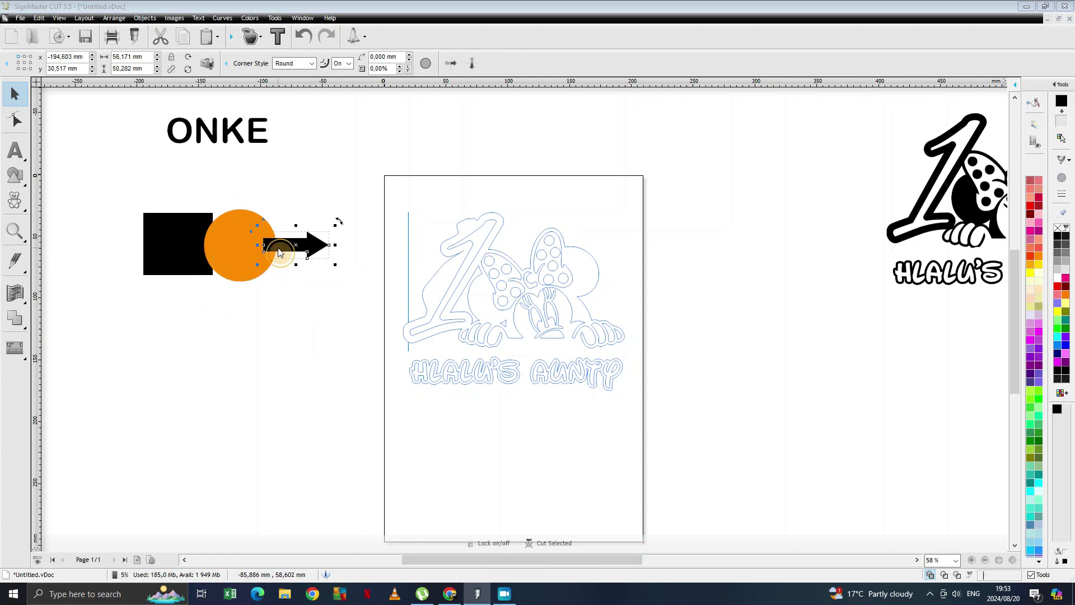
left_click(1030, 248)
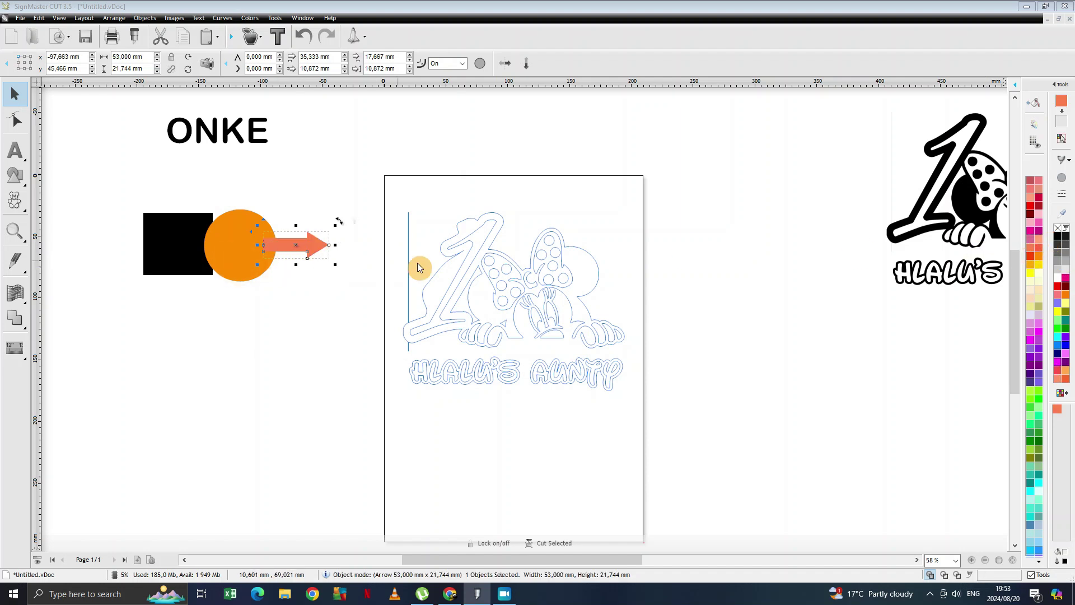
left_click(1030, 256)
left_click(159, 246)
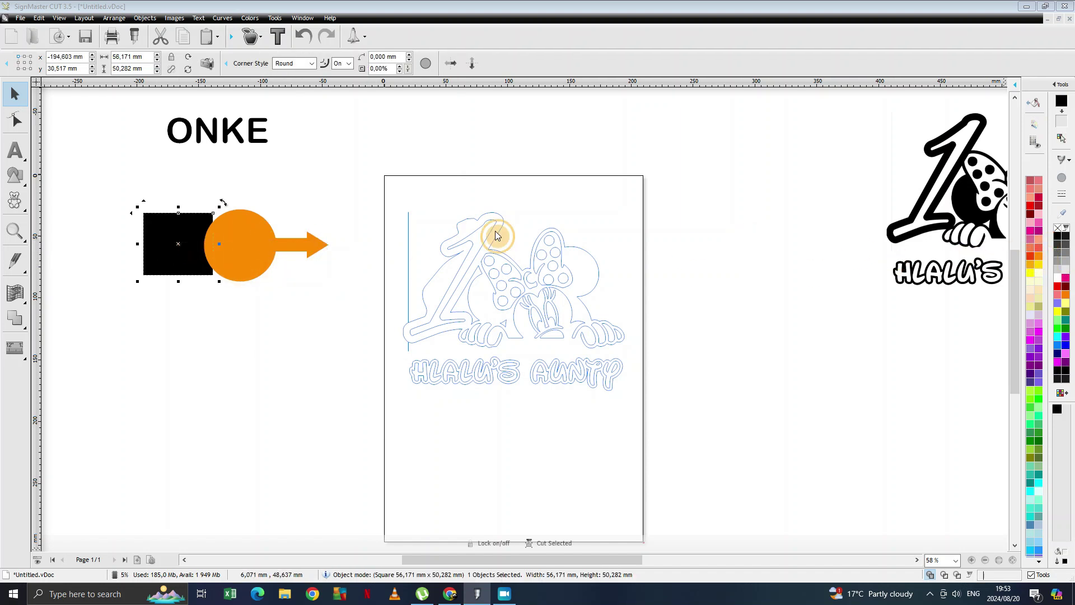
left_click(1030, 256)
left_click(332, 321)
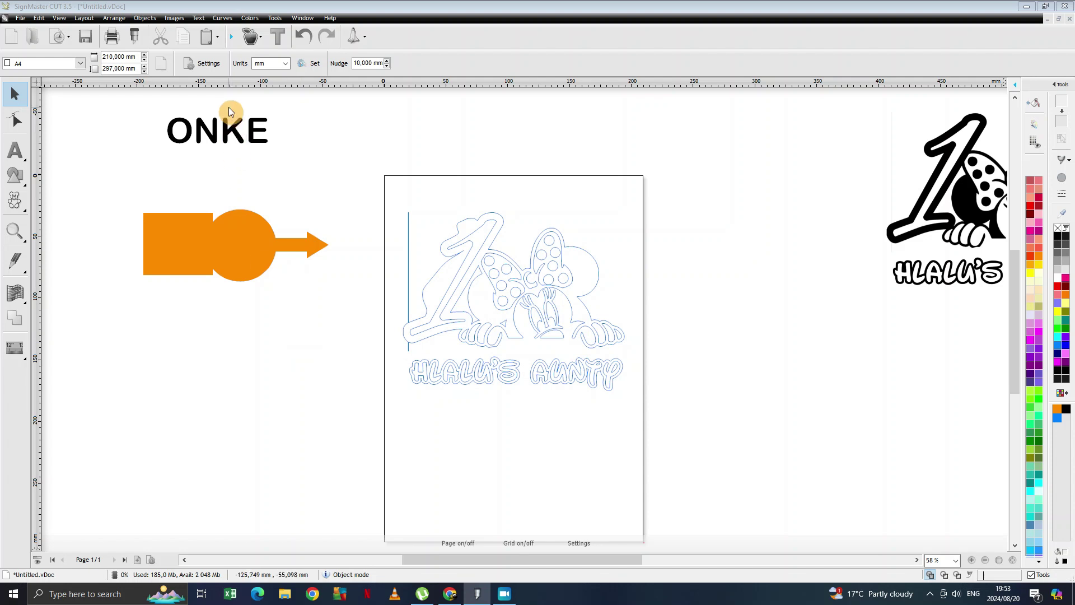
- Move the text from above onto the orange rectangle and circle, and bring it forward one level
left_click(223, 140)
left_click_drag(217, 133, 212, 248)
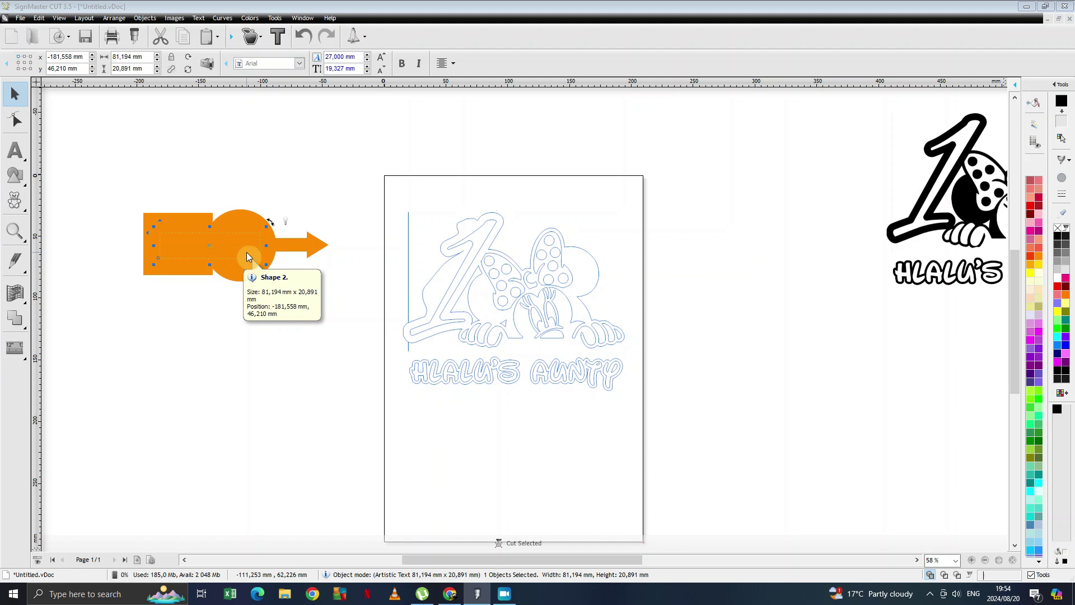
right_click(214, 247)
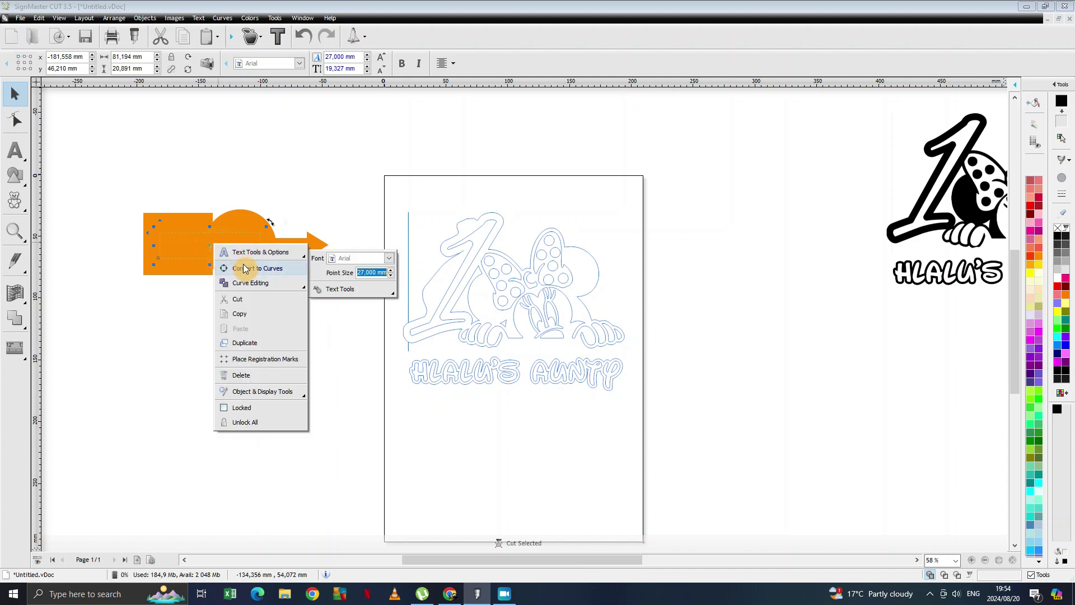
mouse_move(291, 394)
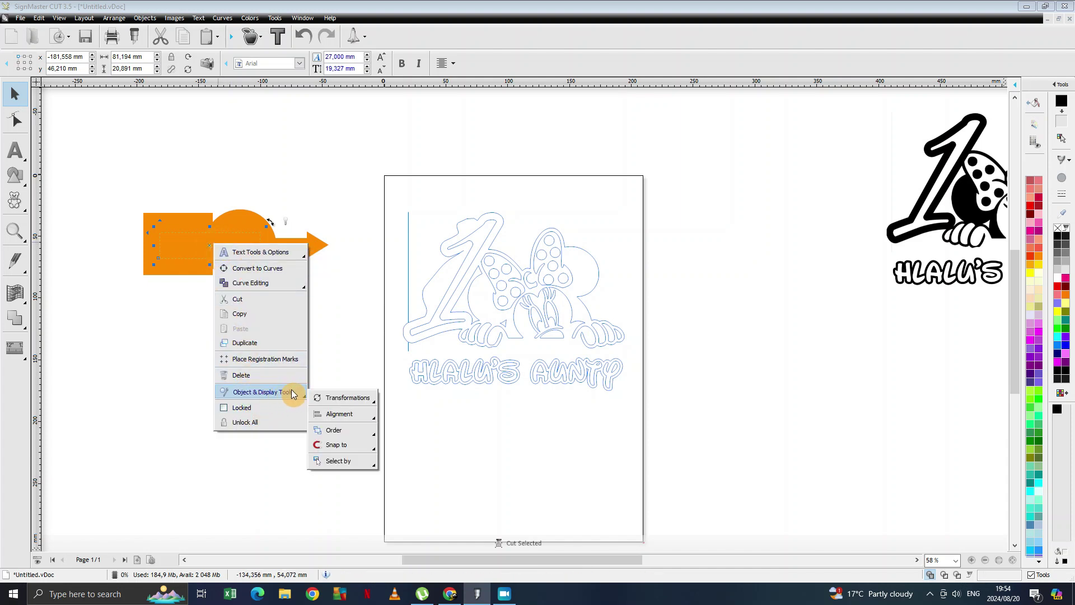
mouse_move(375, 403)
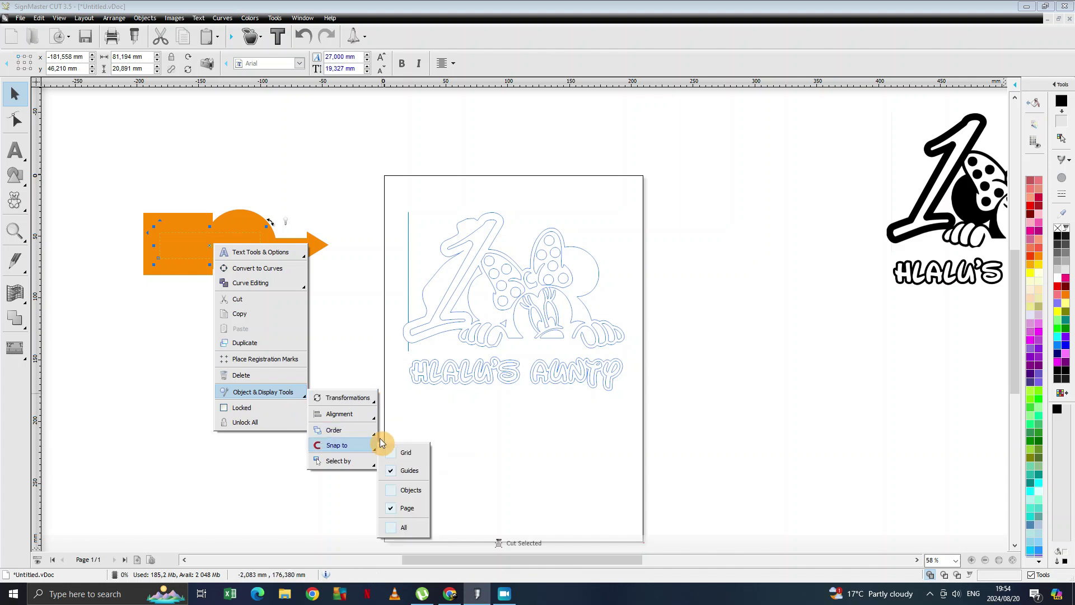
mouse_move(374, 436)
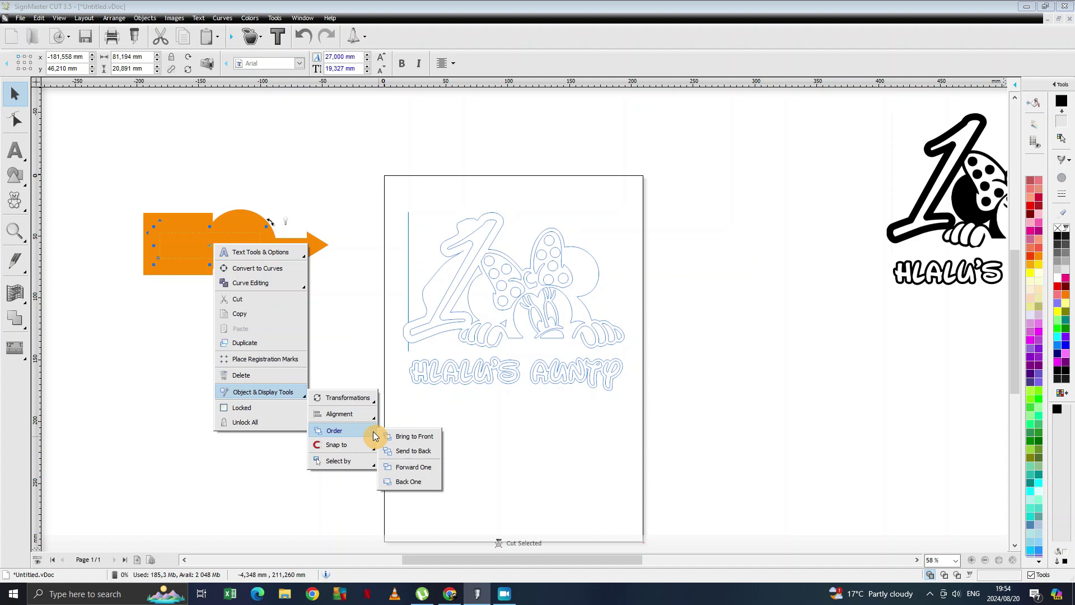
left_click(401, 466)
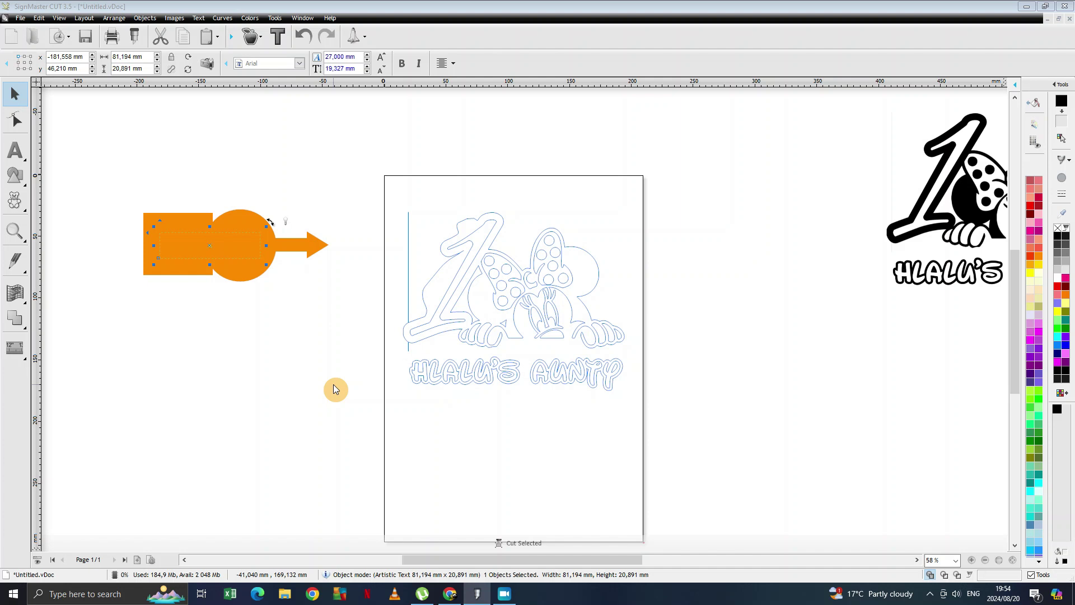
- Bring the text forward again so that it sits in front of the orange rectangle
right_click(211, 245)
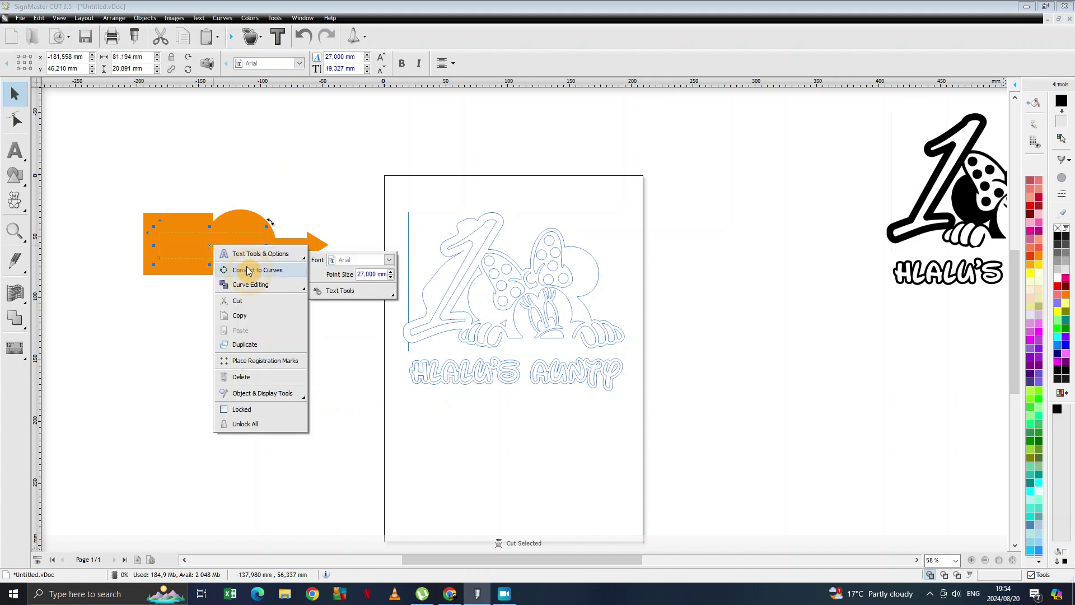
mouse_move(246, 395)
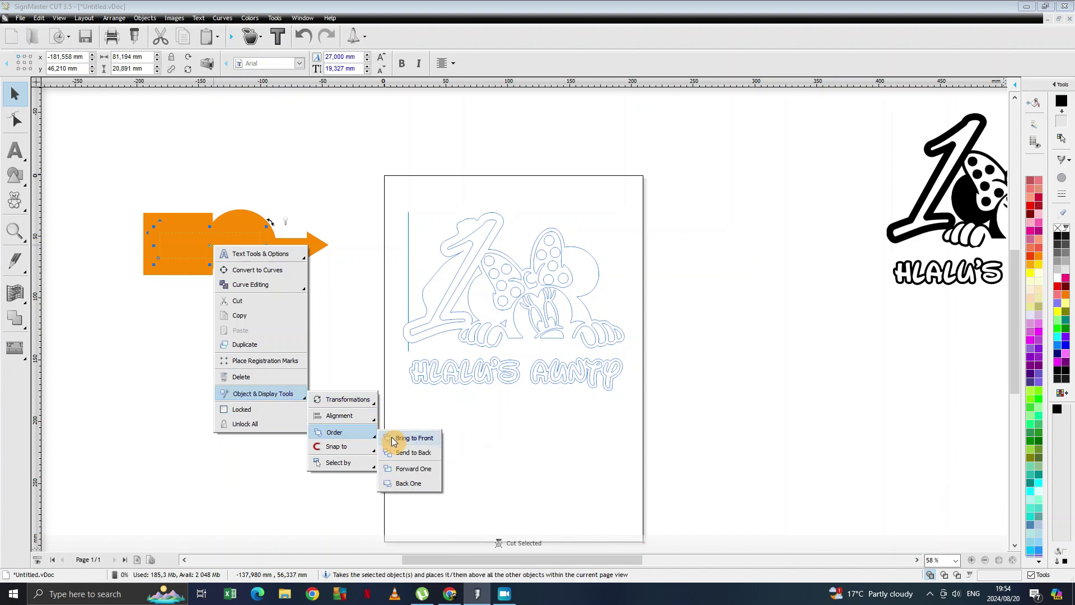
left_click(401, 469)
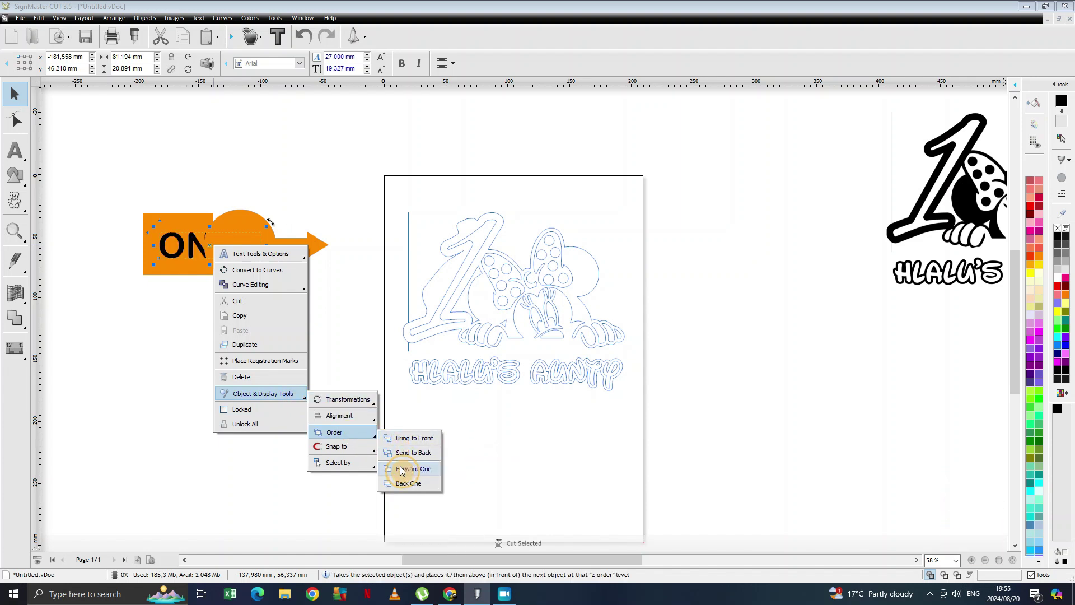
left_click(342, 303)
- Send the orange circle back one level so that it sits behind the text
left_click(252, 244)
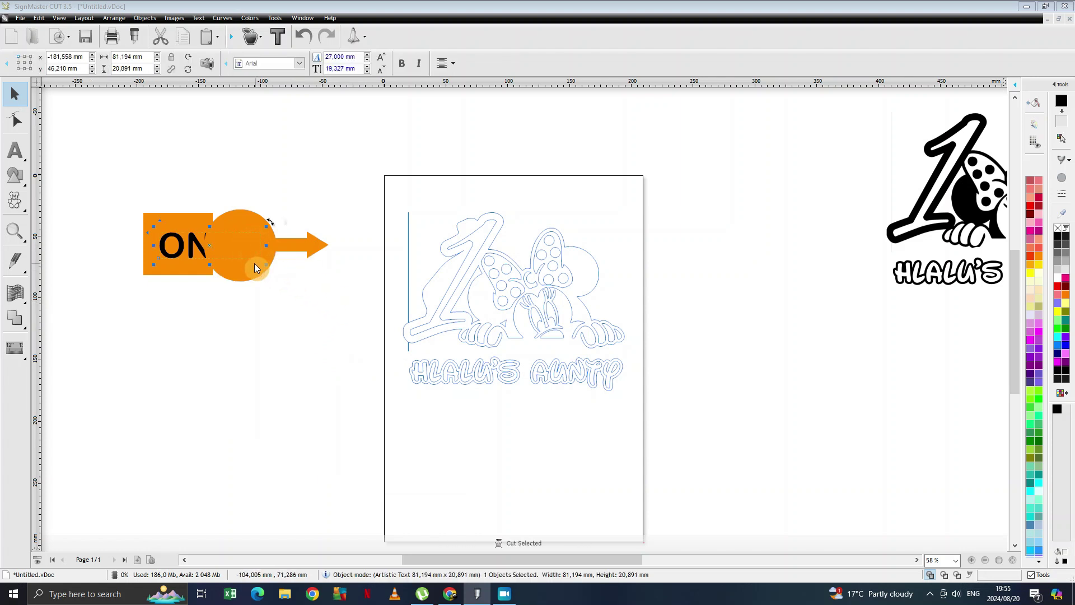
left_click(265, 273)
right_click(247, 247)
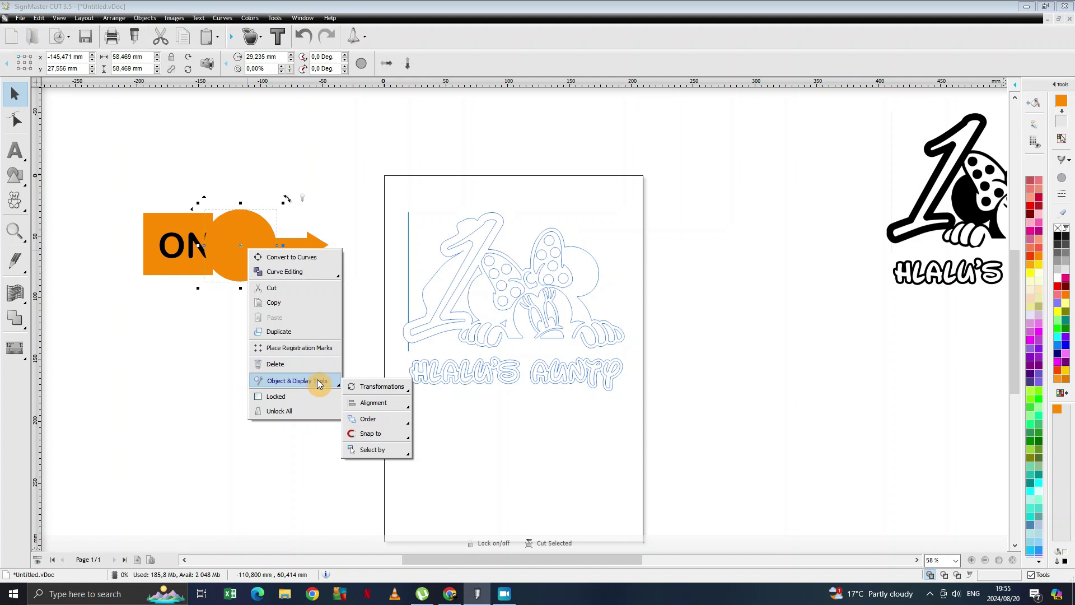
mouse_move(335, 384)
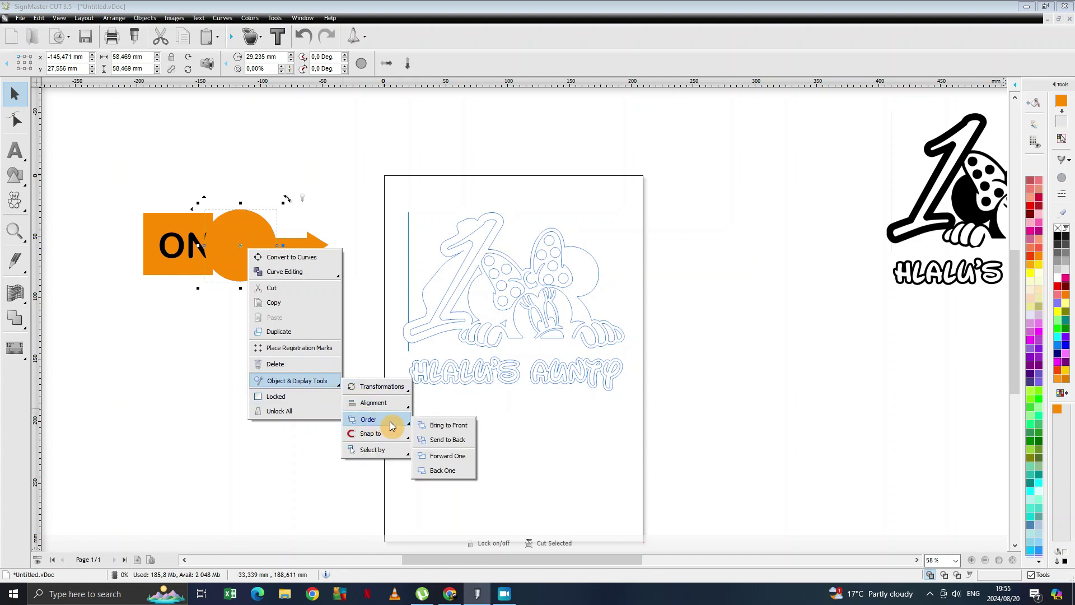
left_click(440, 470)
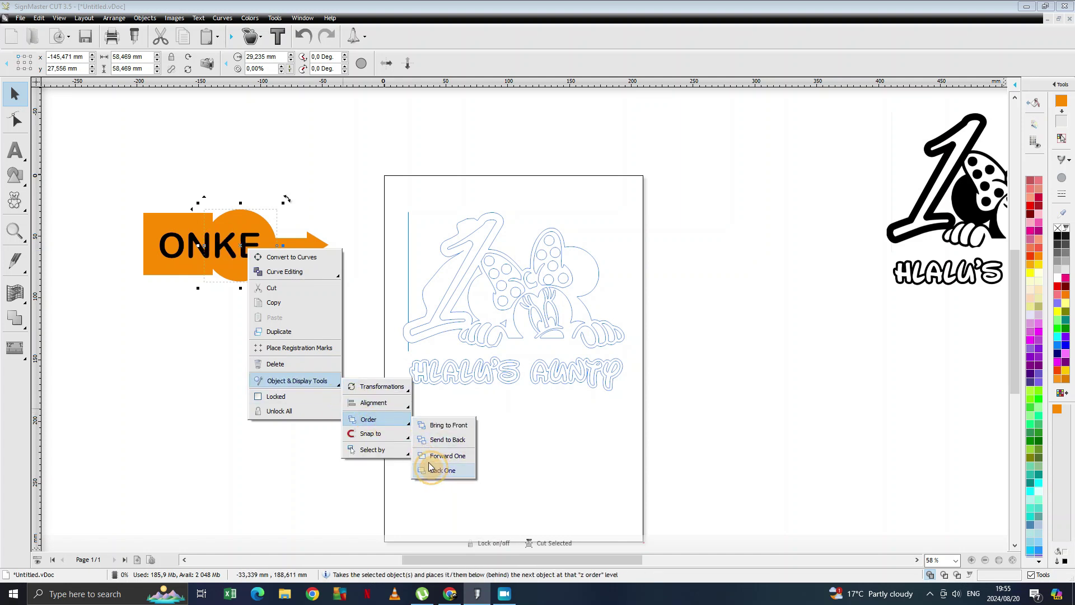
left_click(347, 253)
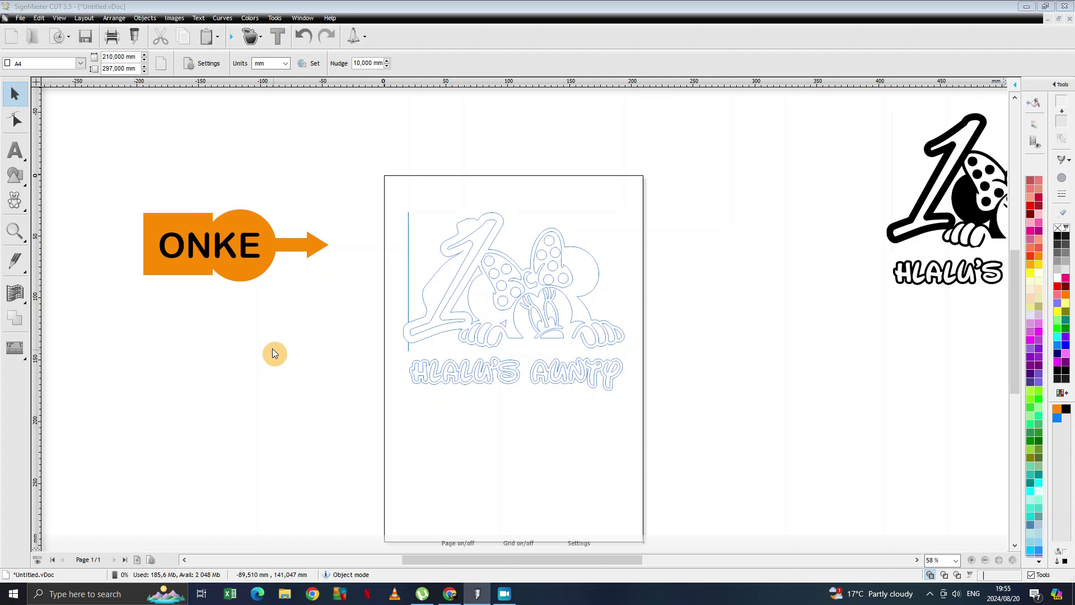
left_click(245, 273)
left_click(189, 266)
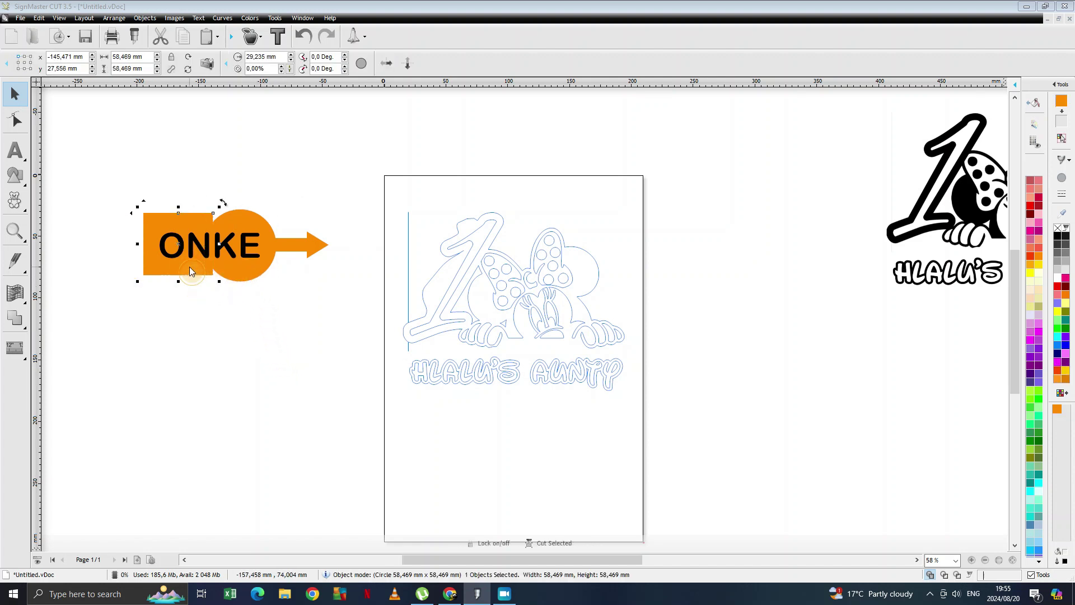
left_click(251, 269)
left_click(284, 312)
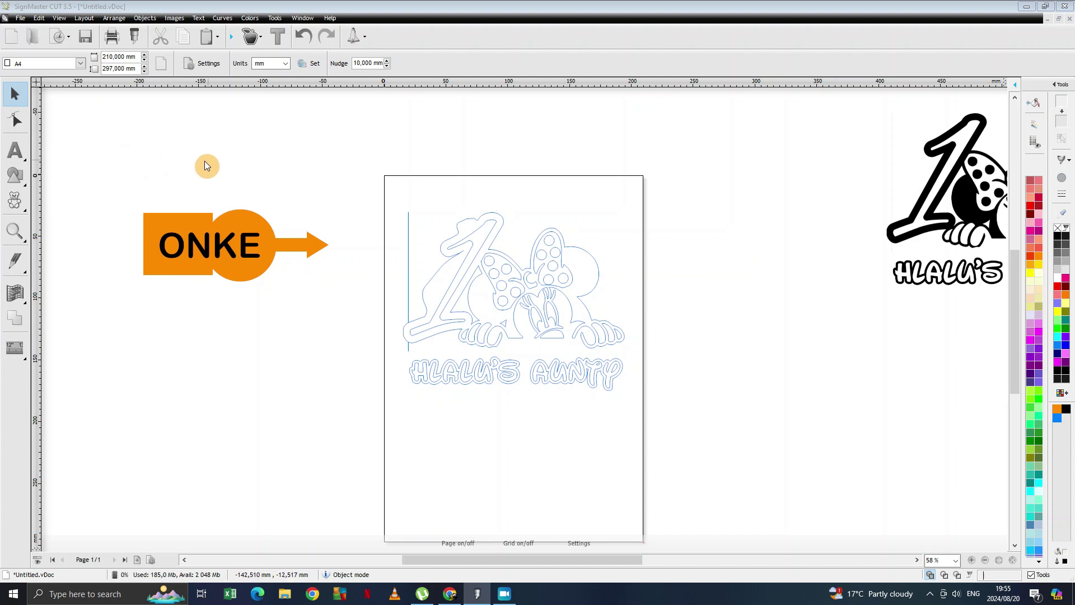
- Insert the left-pointing block arrow from the basic arrow shapes, about 110 mm wide and high, and place it below the orange shapes
left_click(19, 204)
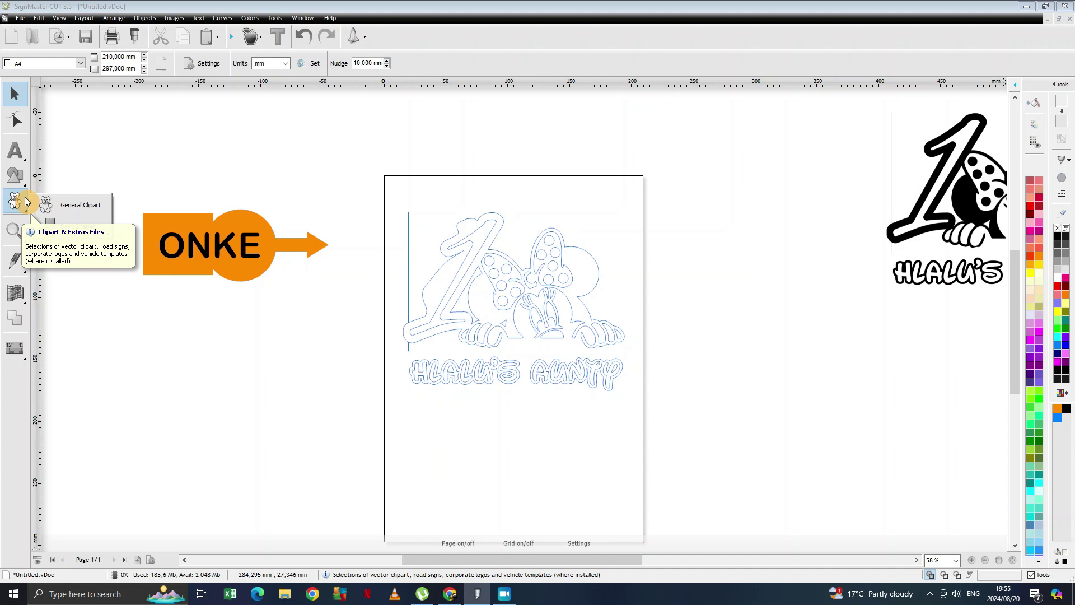
left_click(79, 227)
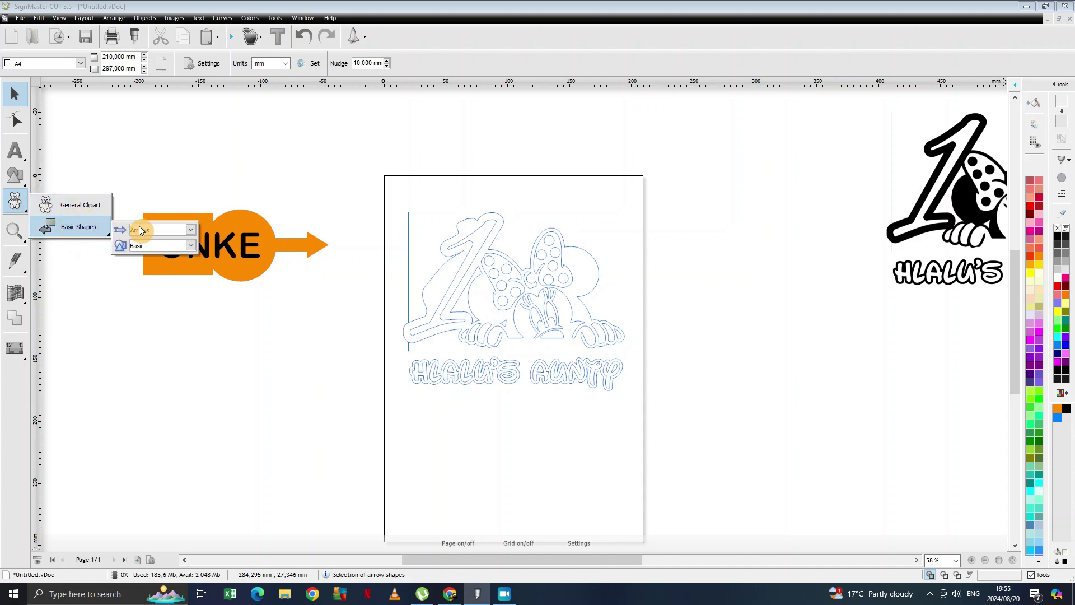
left_click(190, 244)
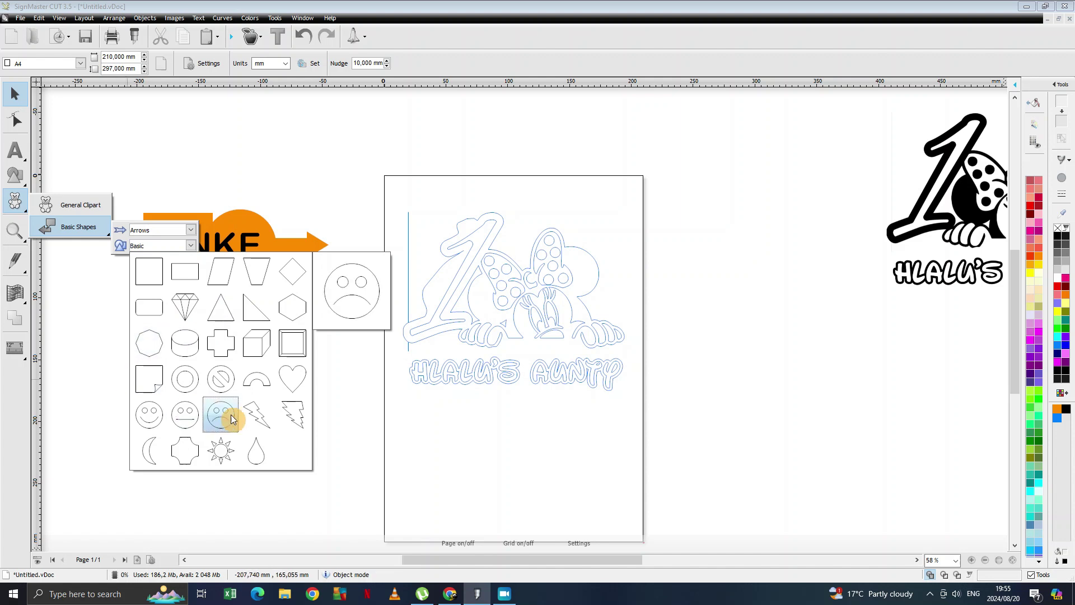
left_click(190, 229)
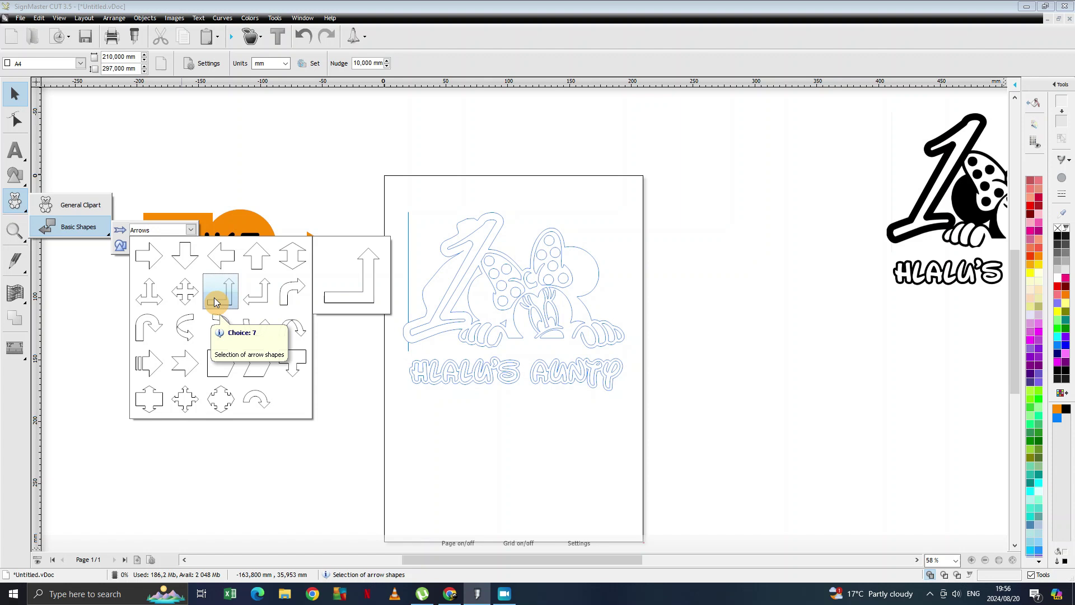
left_click(224, 253)
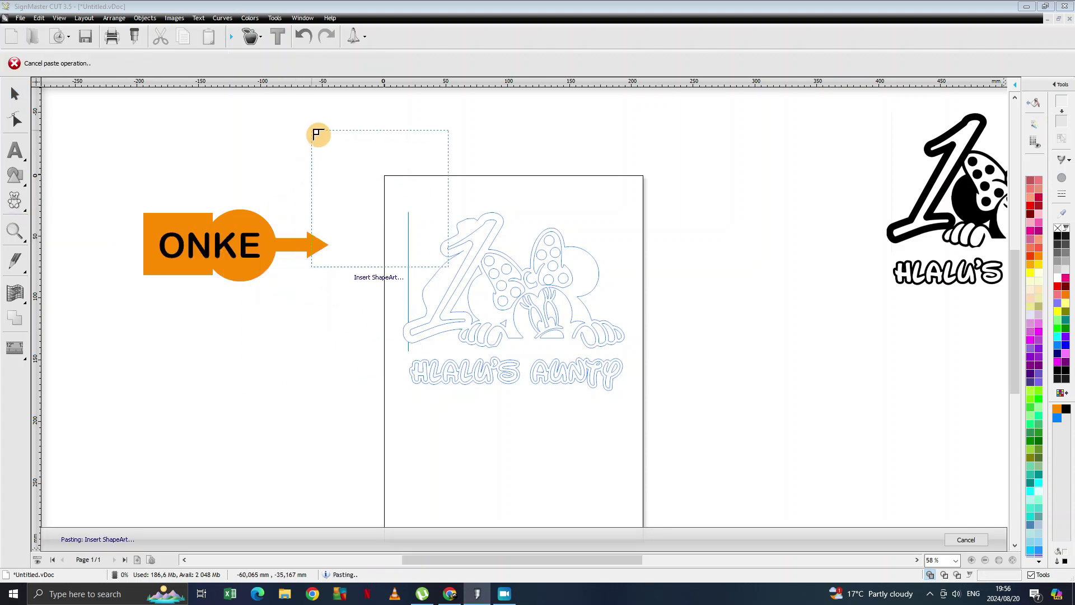
left_click(212, 338)
mouse_move(259, 374)
left_mouse_down()
mouse_move(237, 367)
mouse_move(272, 369)
left_mouse_up()
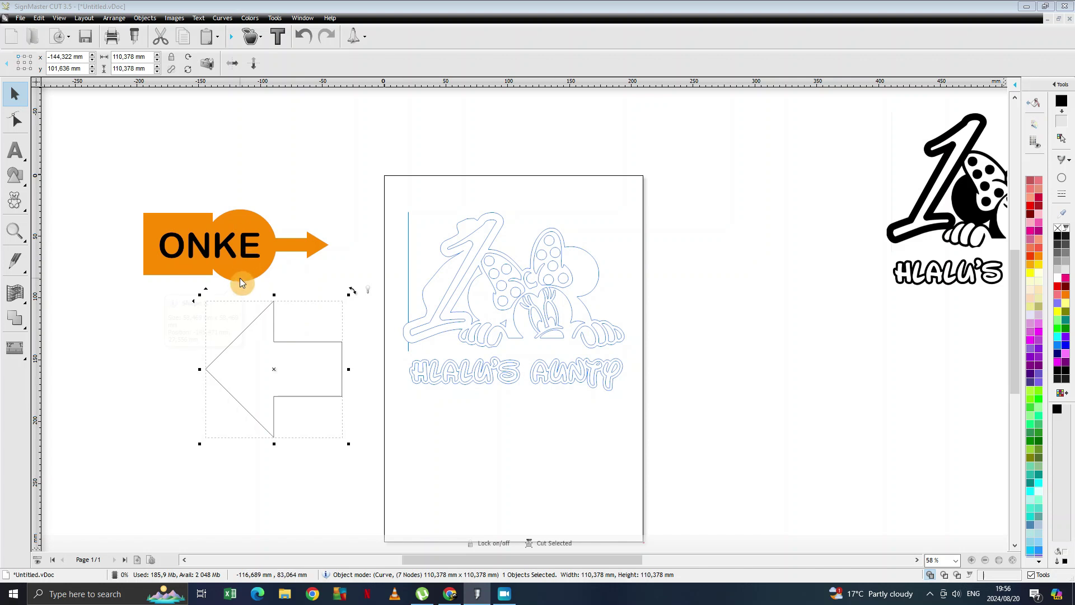
mouse_move(239, 278)
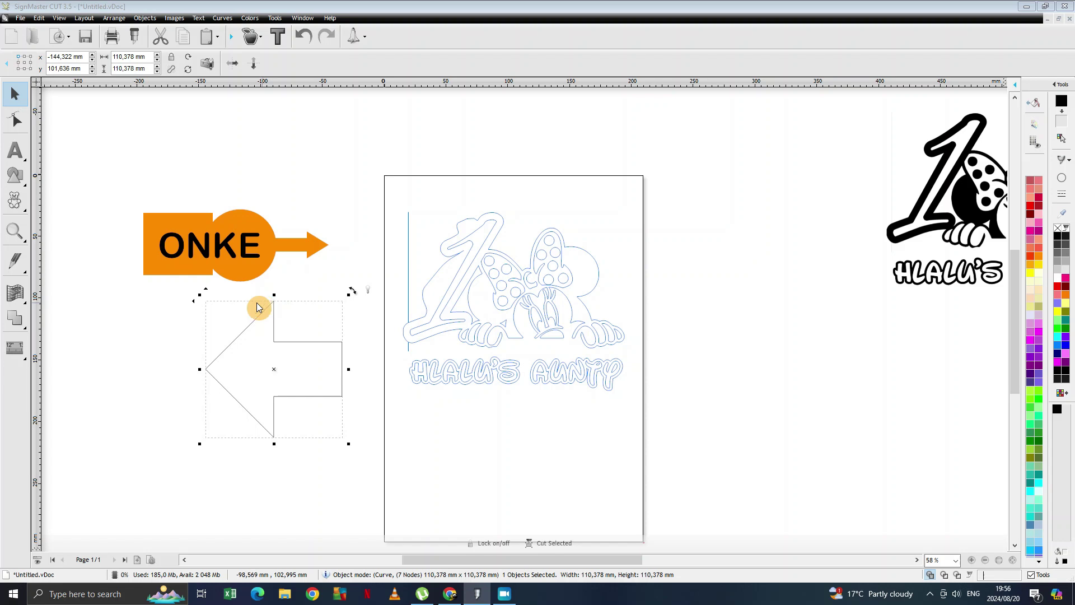
- Open the general vector clipart library and look through the thumbnails of the whole Clipart collection
left_click(25, 211)
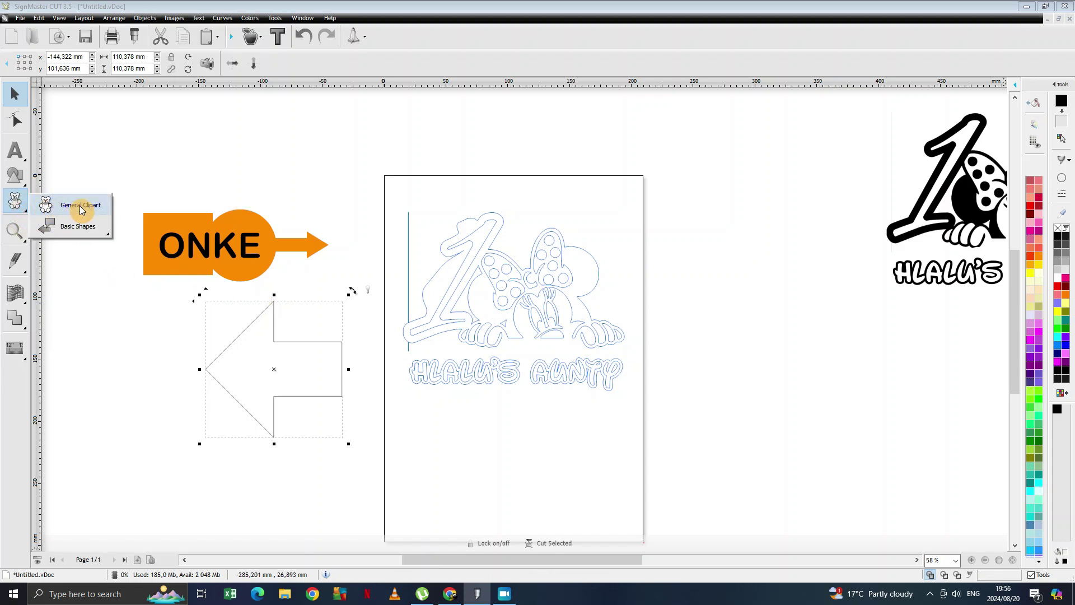
left_click(82, 210)
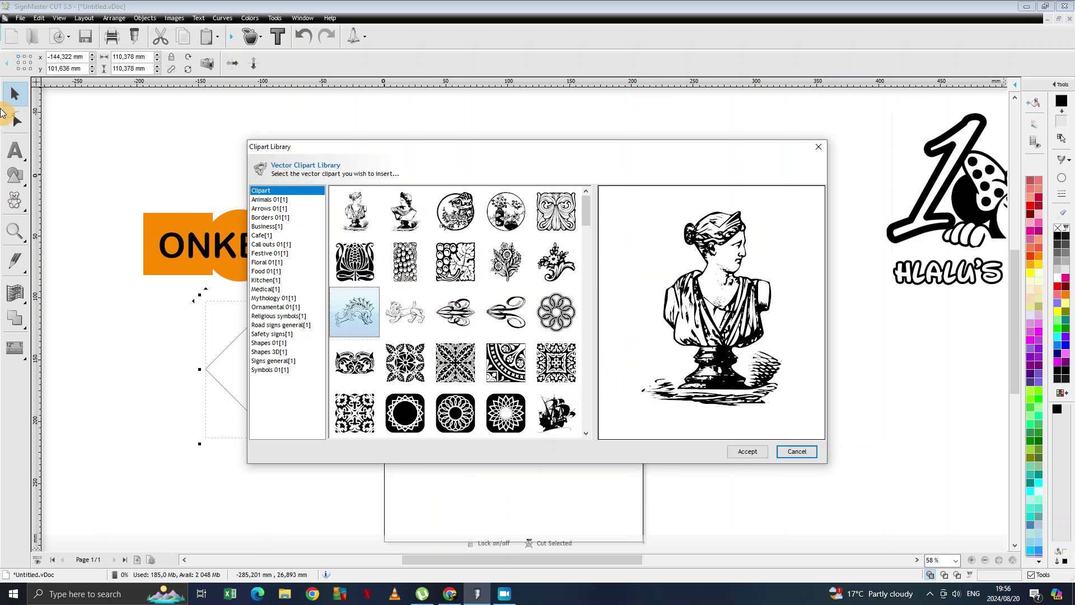
scroll(450, 309, "down", 8)
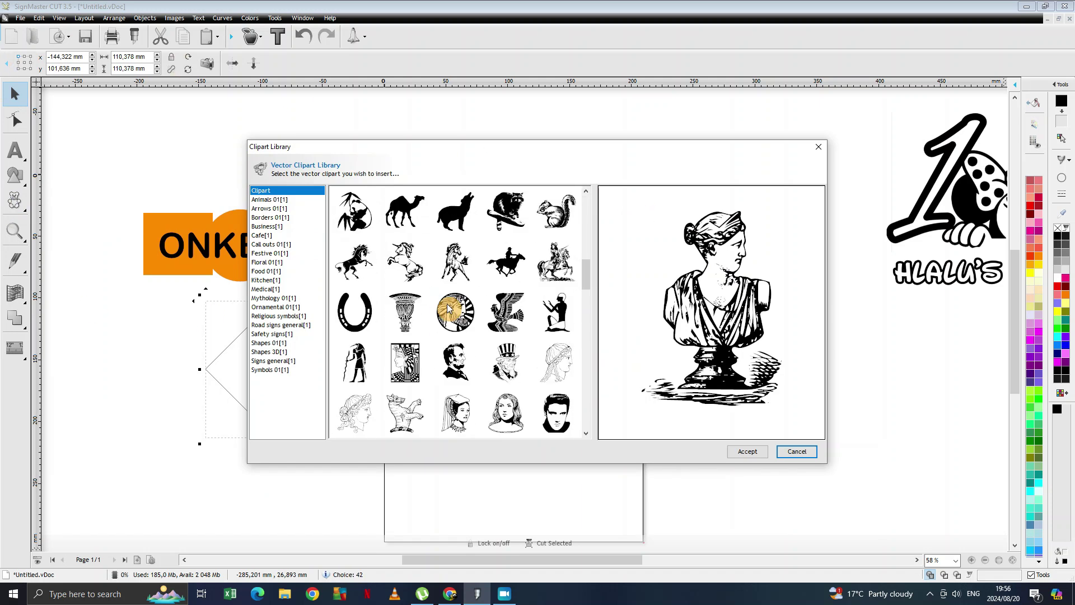
scroll(490, 302, "down", 10)
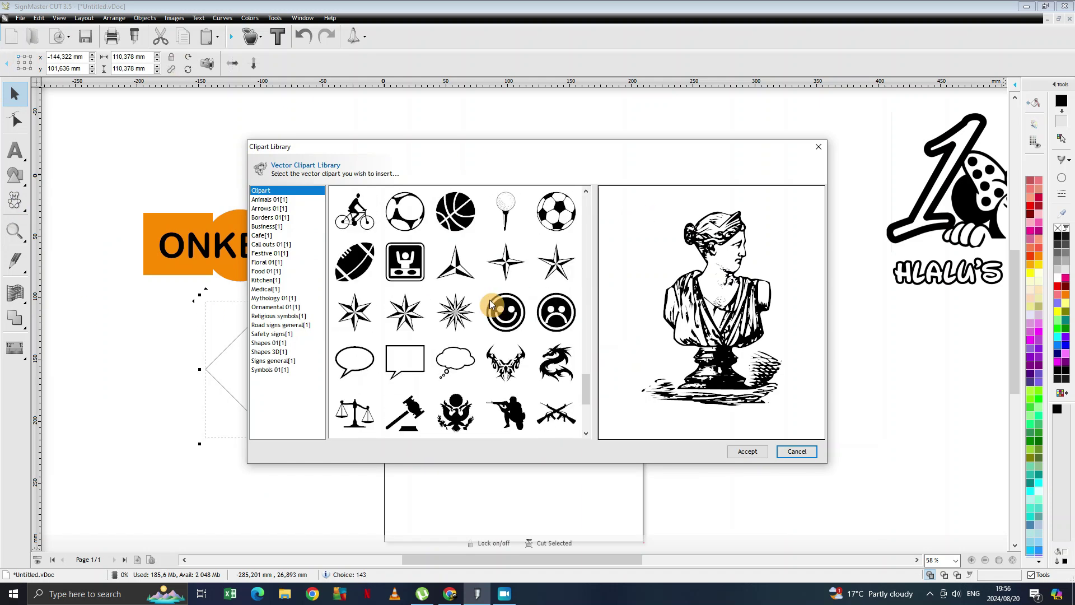
scroll(490, 302, "up", 10)
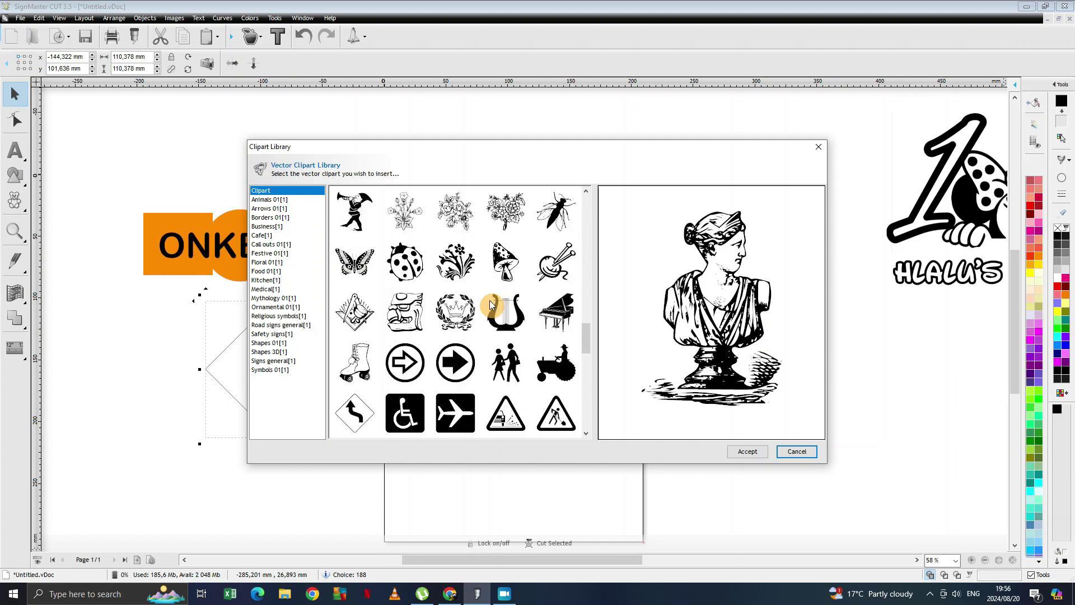
scroll(490, 300, "up", 10)
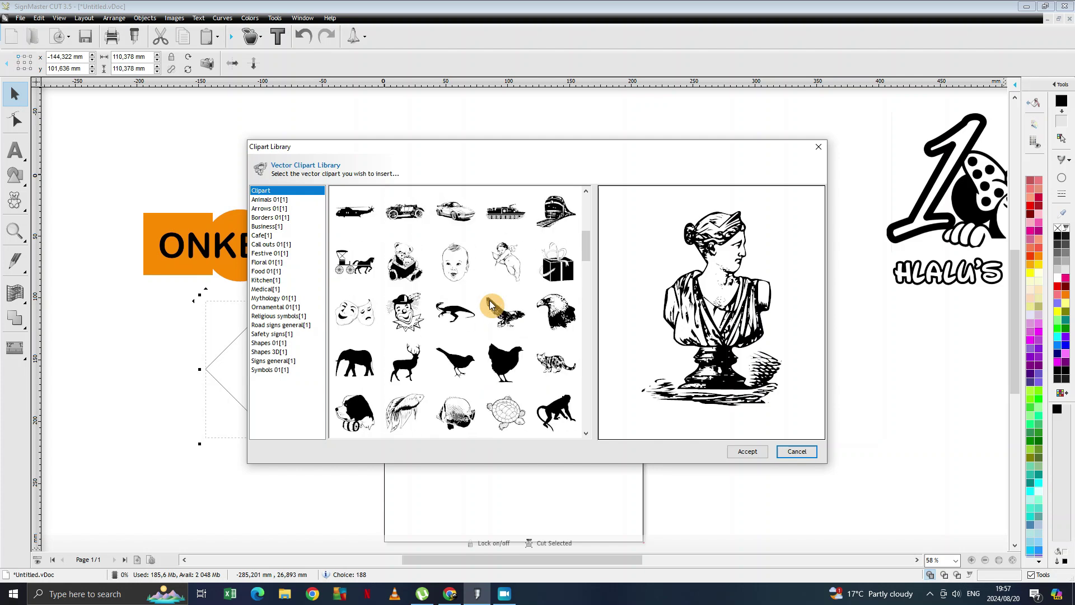
- Examine the clipart categories one after another, including Arrows, Borders, Cafe, Call outs, Festive, Food and Kitchen
left_click(274, 217)
left_click(271, 209)
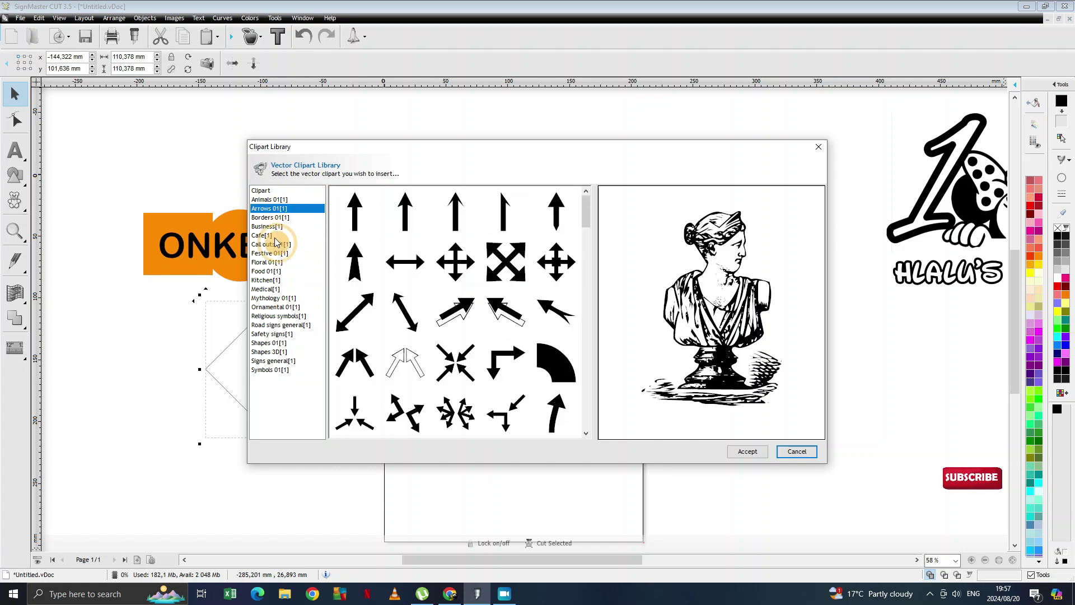
left_click(280, 227)
left_click(274, 245)
left_click(270, 263)
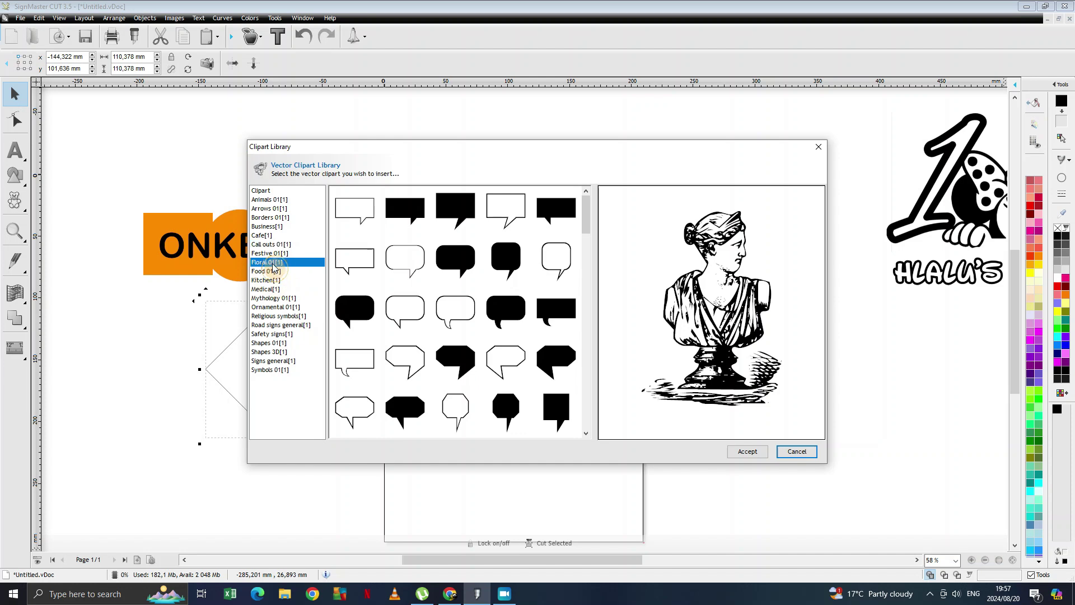
left_click(271, 280)
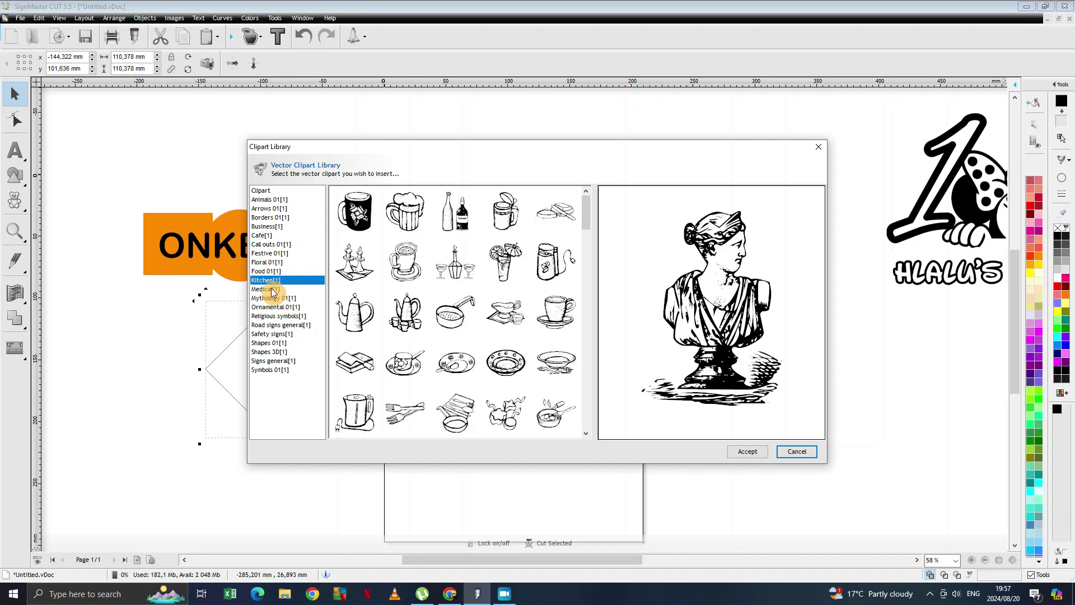
left_click(275, 289)
left_click(274, 298)
left_click(278, 316)
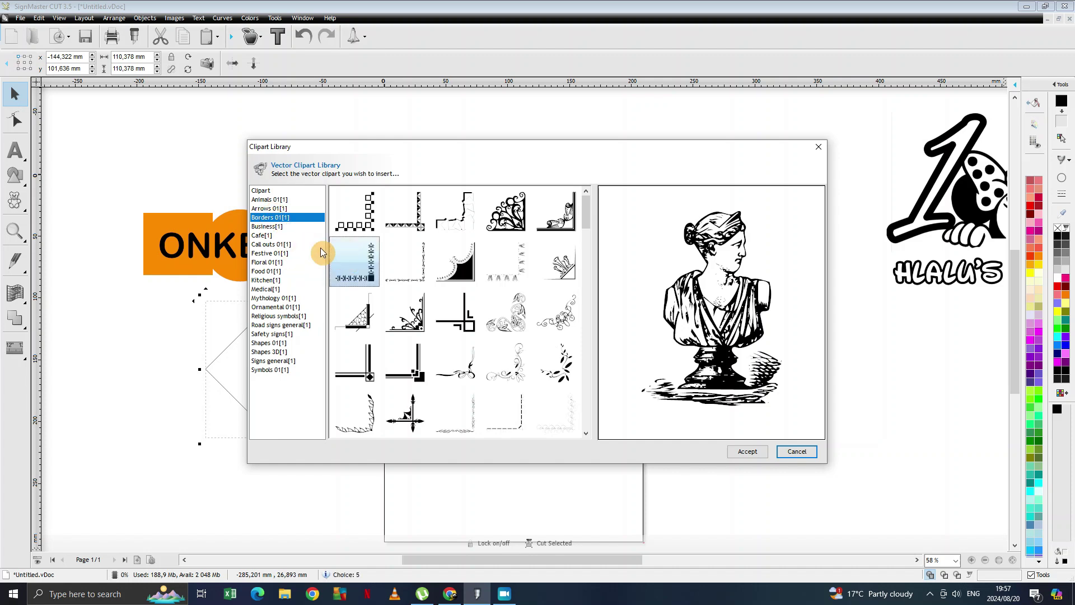
key("Up")
key("Up")
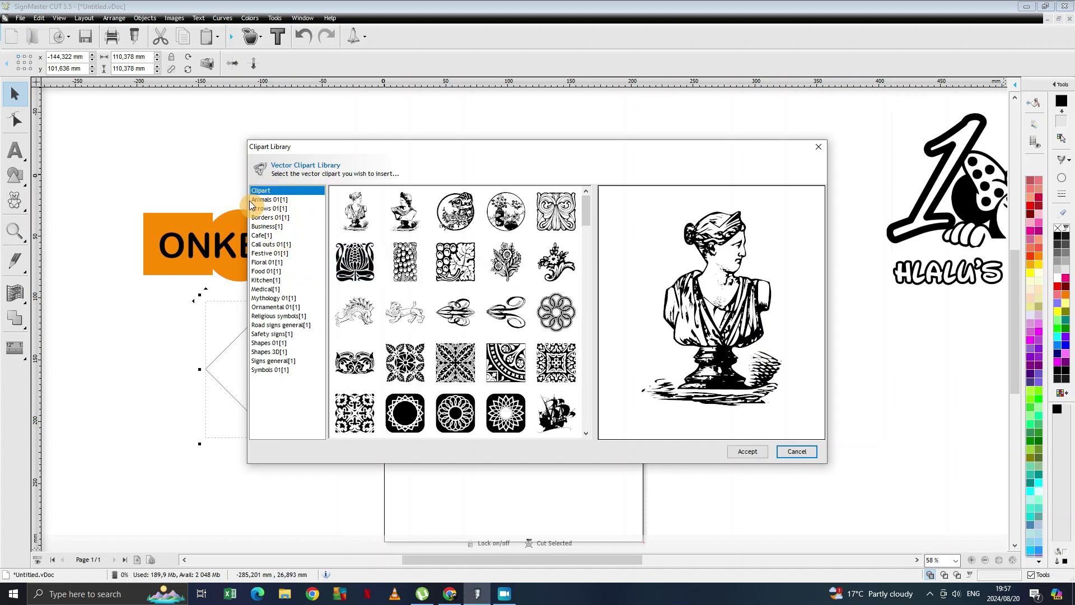
key("Down")
left_click(270, 217)
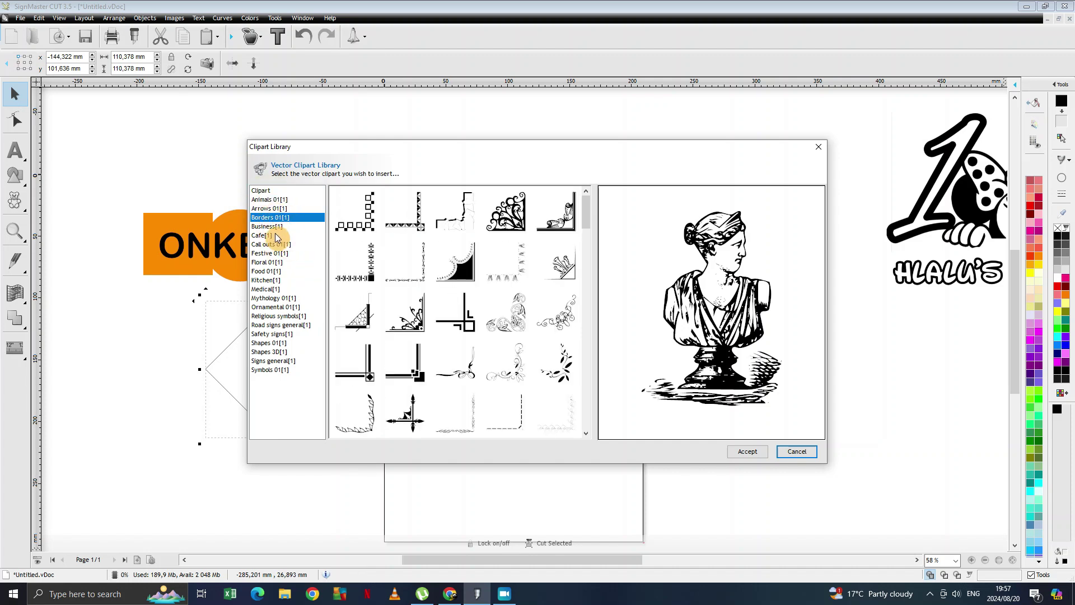
left_click(275, 236)
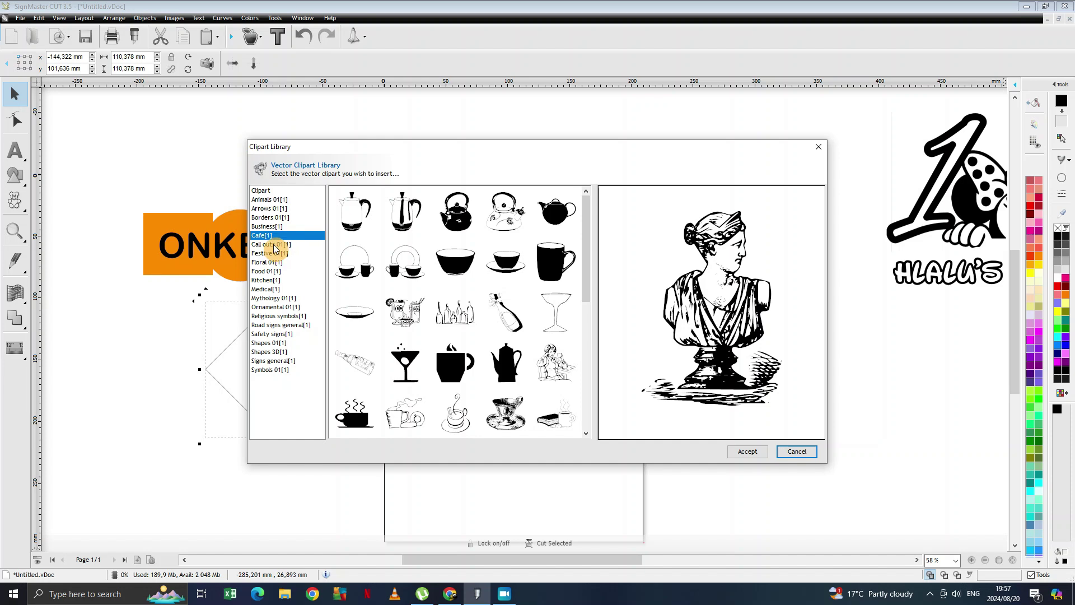
left_click(276, 246)
left_click(270, 261)
left_click(269, 253)
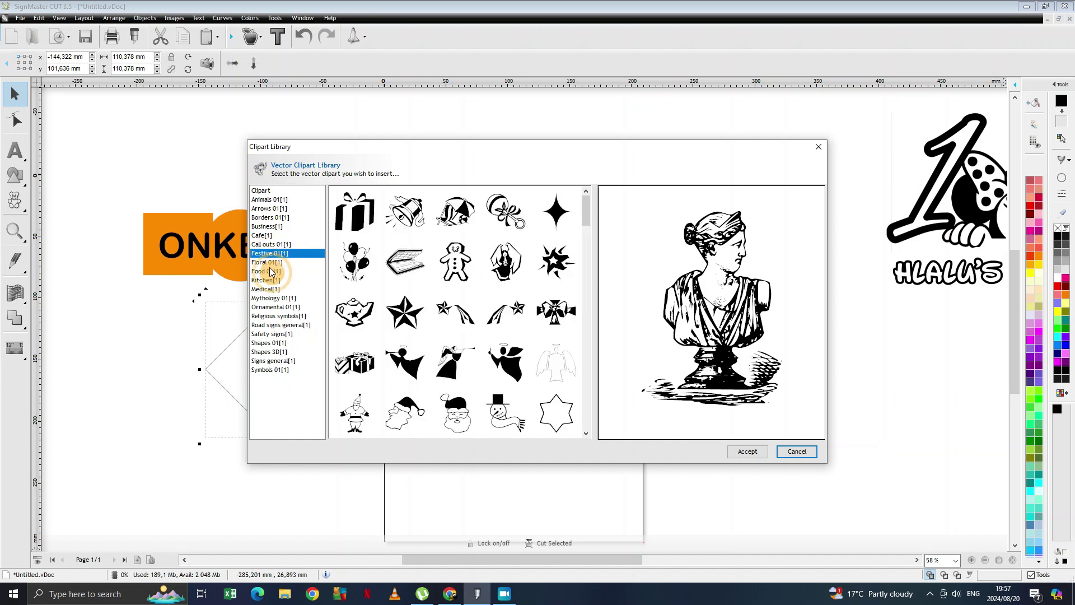
left_click(270, 271)
- Insert the Medical clipart of a white bed on a black rectangle, 100 mm wide, and place it between the page and the original image
left_click(268, 290)
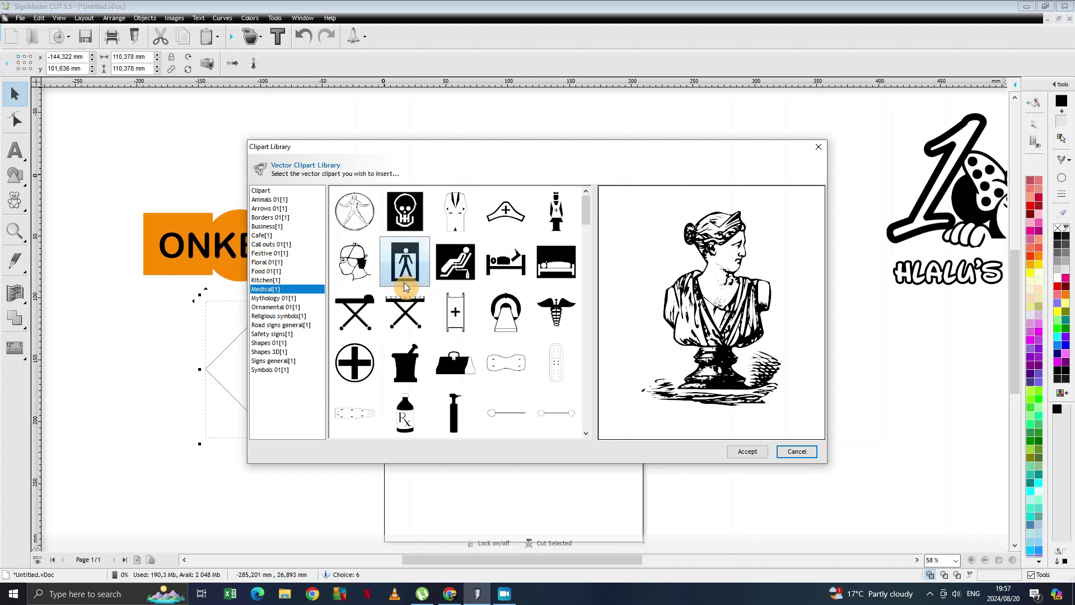
left_click(556, 261)
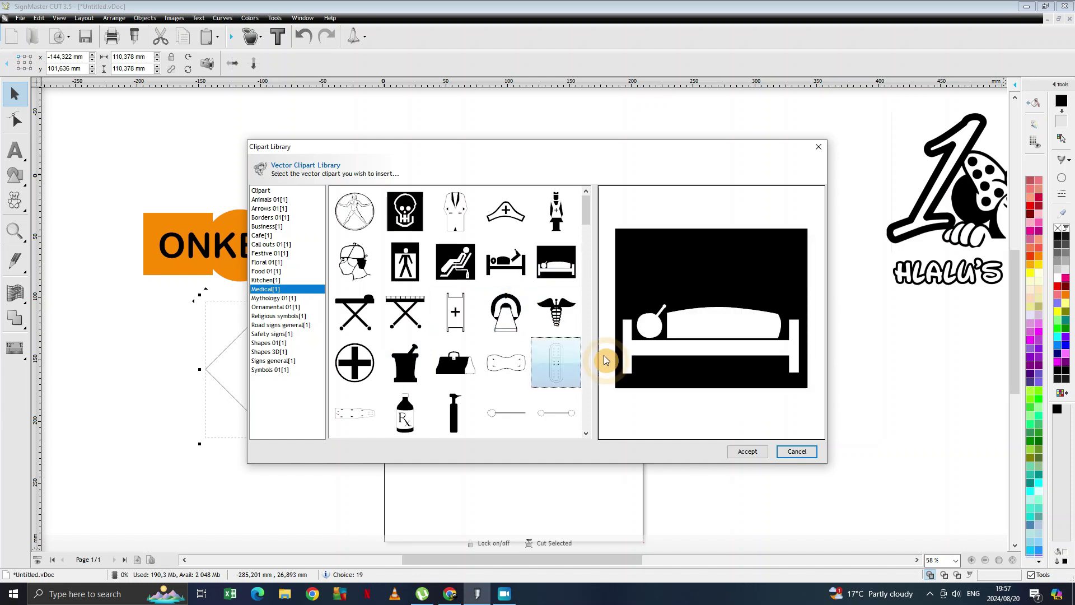
left_click(748, 451)
left_click(313, 143)
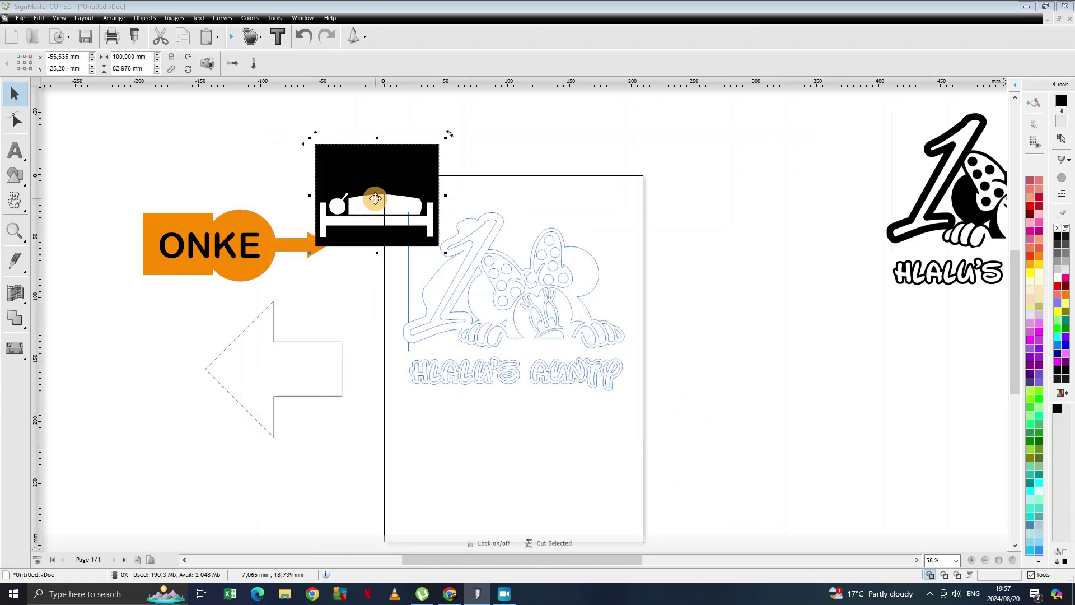
left_click_drag(350, 196, 728, 177)
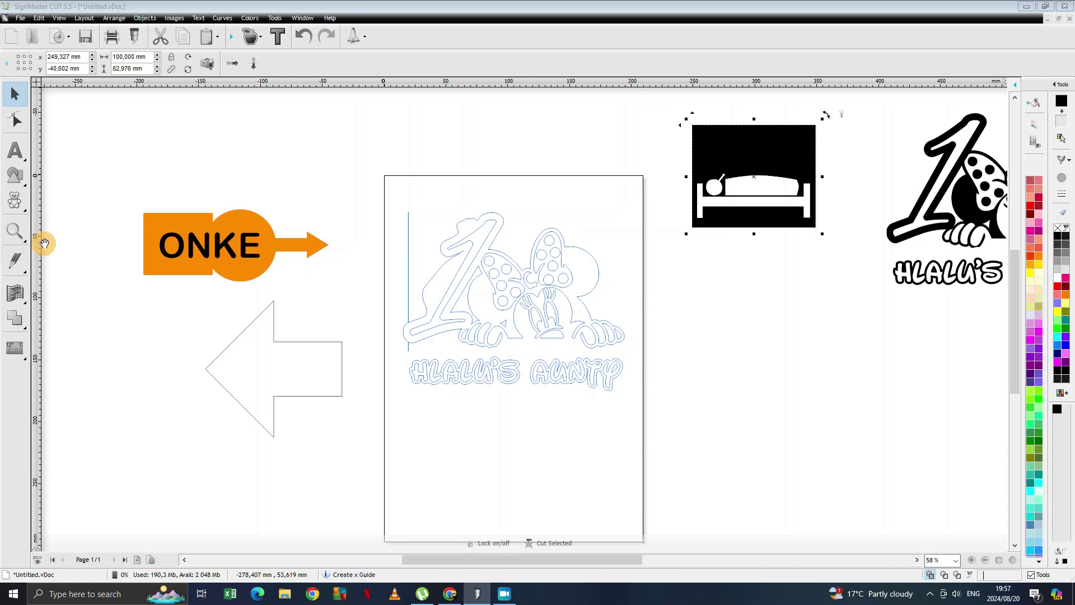
- Zoom in on several areas of the drawing with the zoom tool, and zoom back out until all objects are in view
left_click(14, 232)
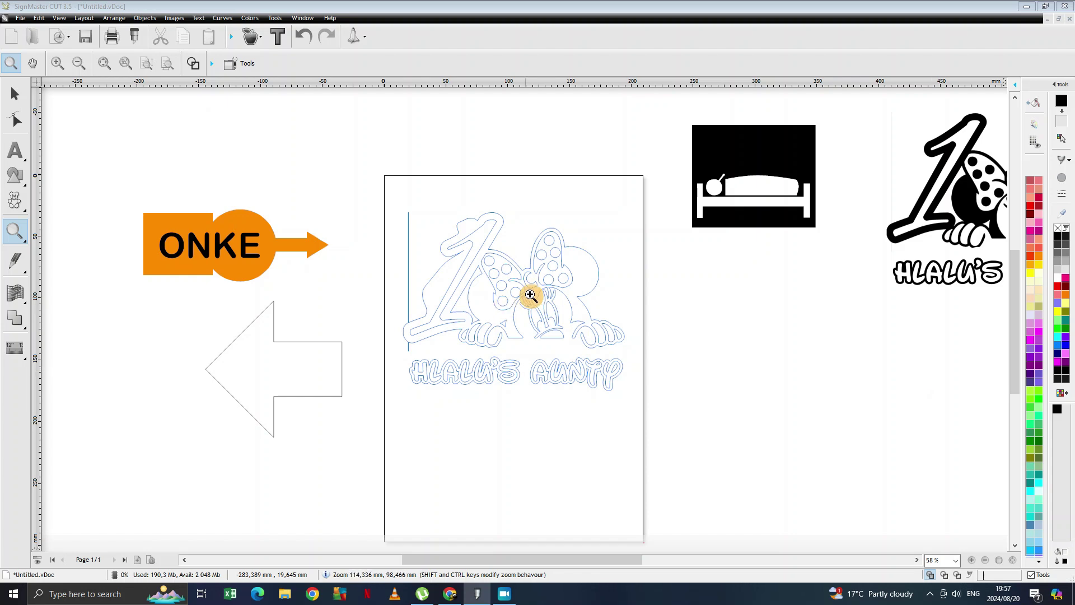
left_click(617, 242)
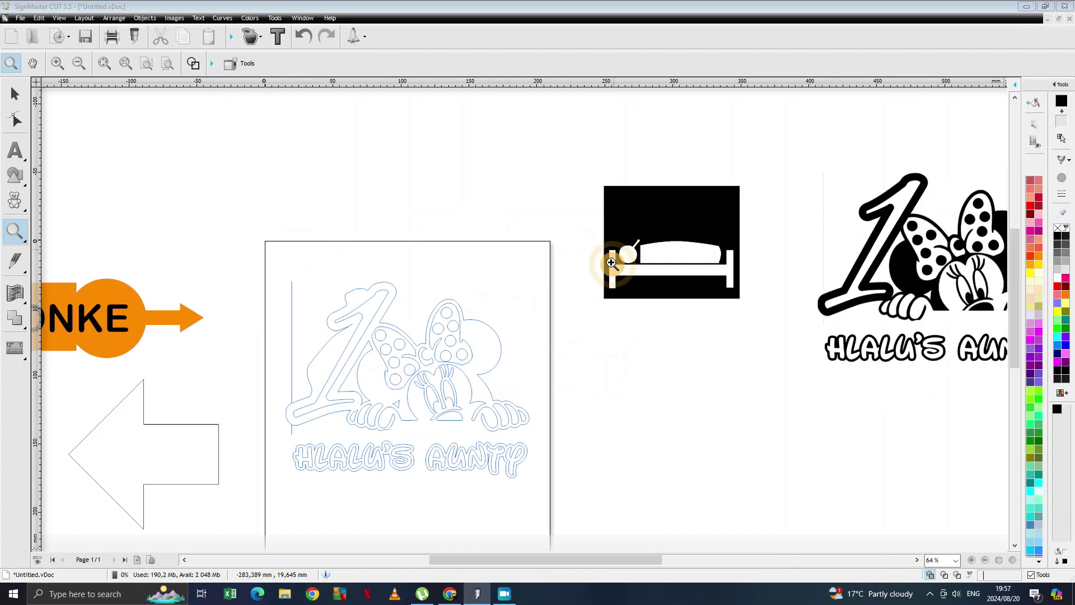
left_click(576, 404)
left_click(210, 255)
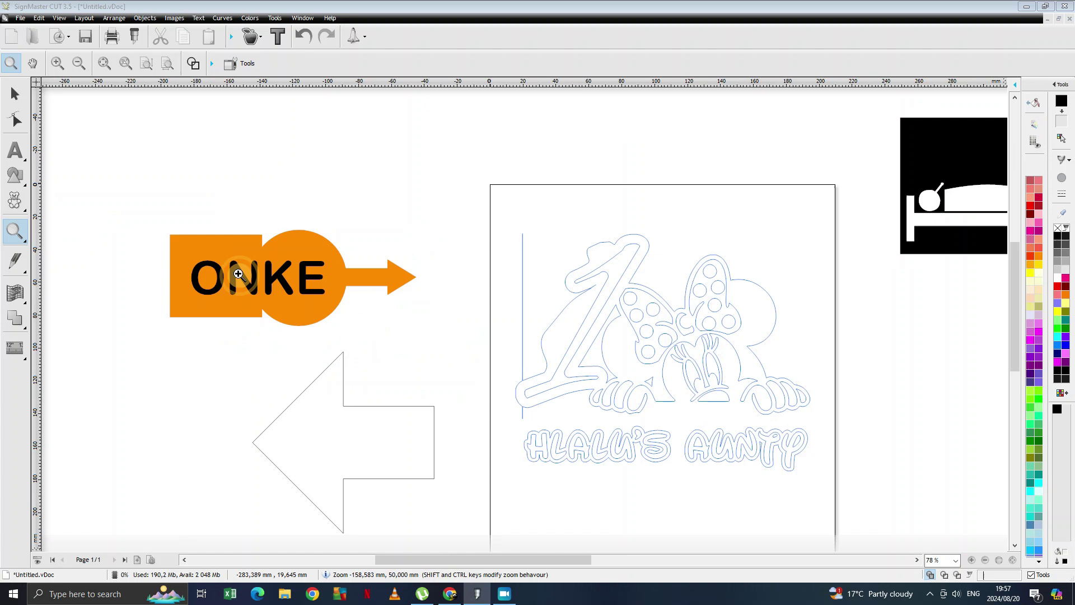
left_click(823, 342)
left_click(220, 226)
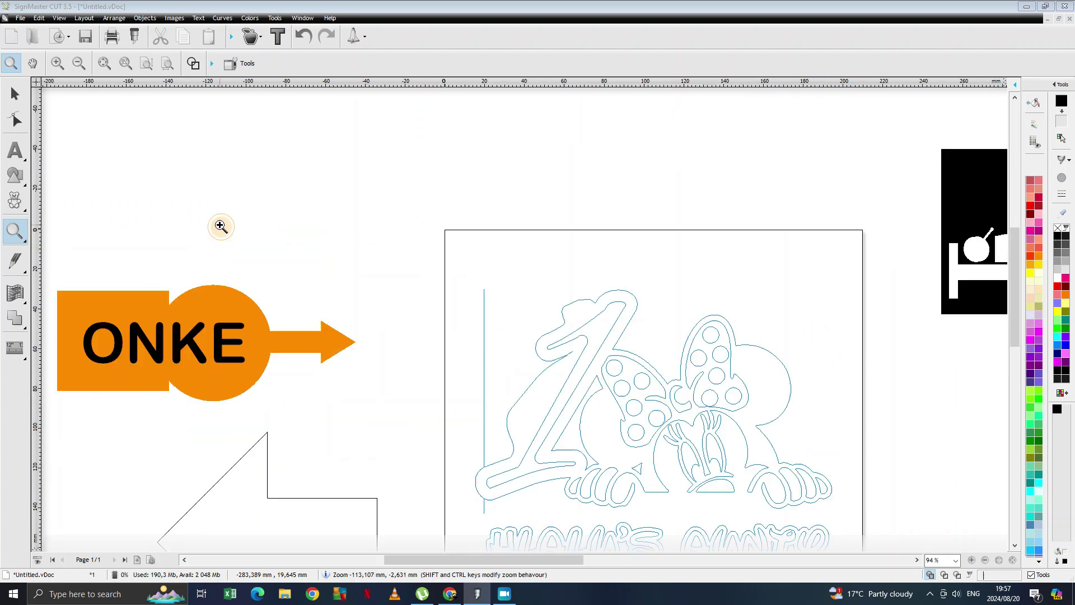
left_click(780, 348)
left_click(475, 355)
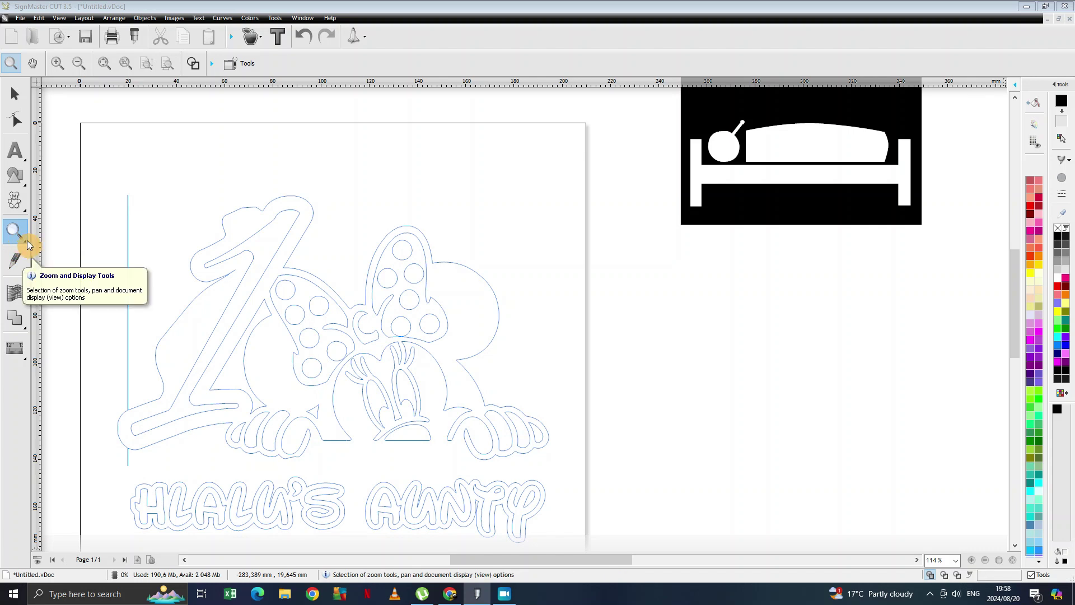
scroll(496, 343, "down", 1)
scroll(423, 323, "down", 1)
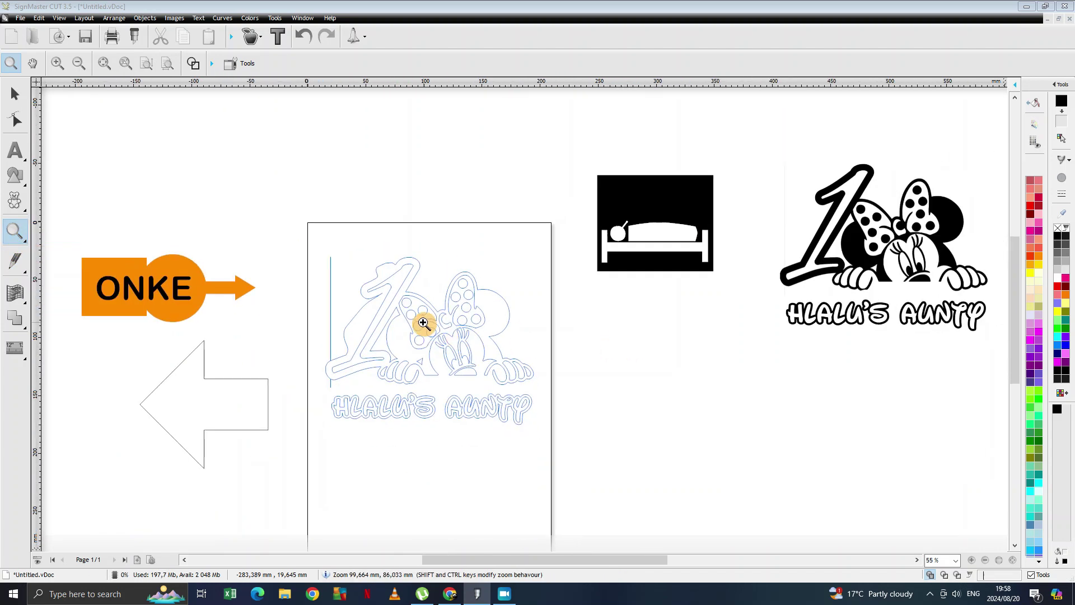
scroll(424, 323, "down", 1)
left_click(15, 94)
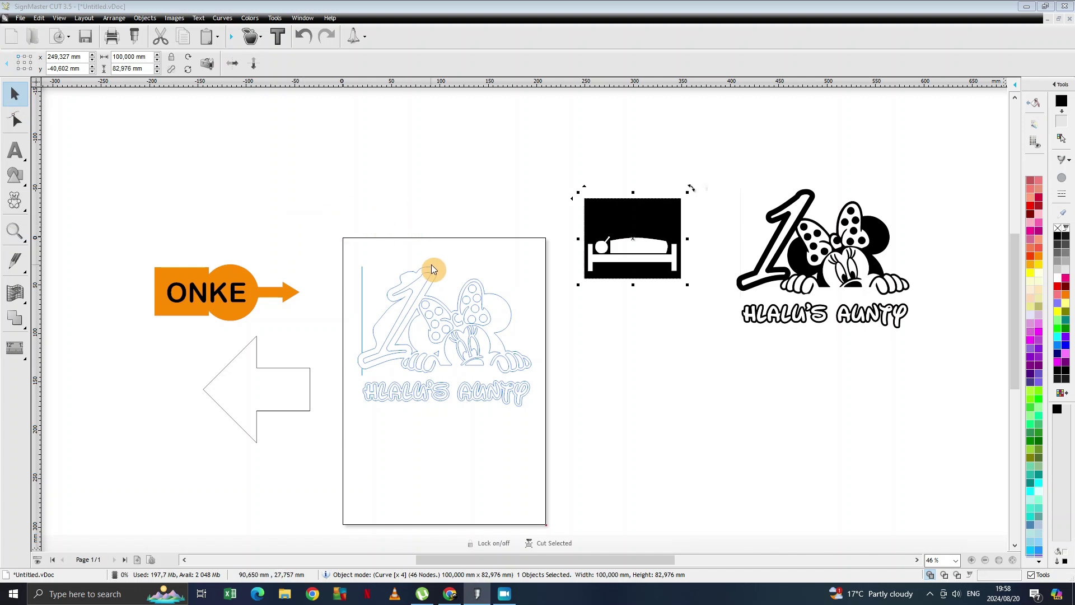
scroll(431, 264, "down", 1)
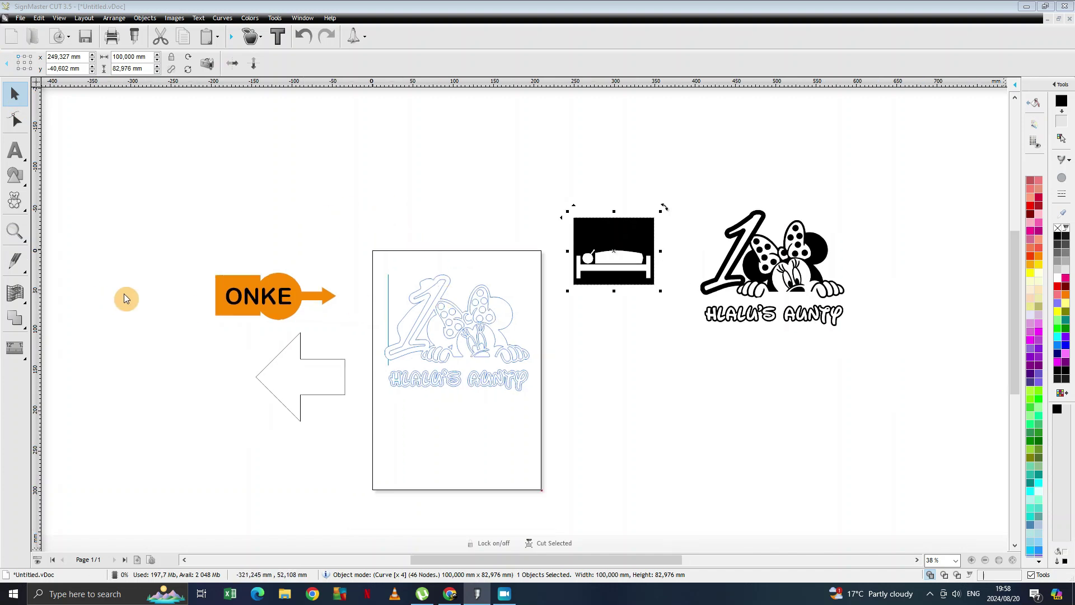
- Draw a closed four-sided outline about 166 mm wide and 56 mm high above the page with the Line Tool
left_click(25, 274)
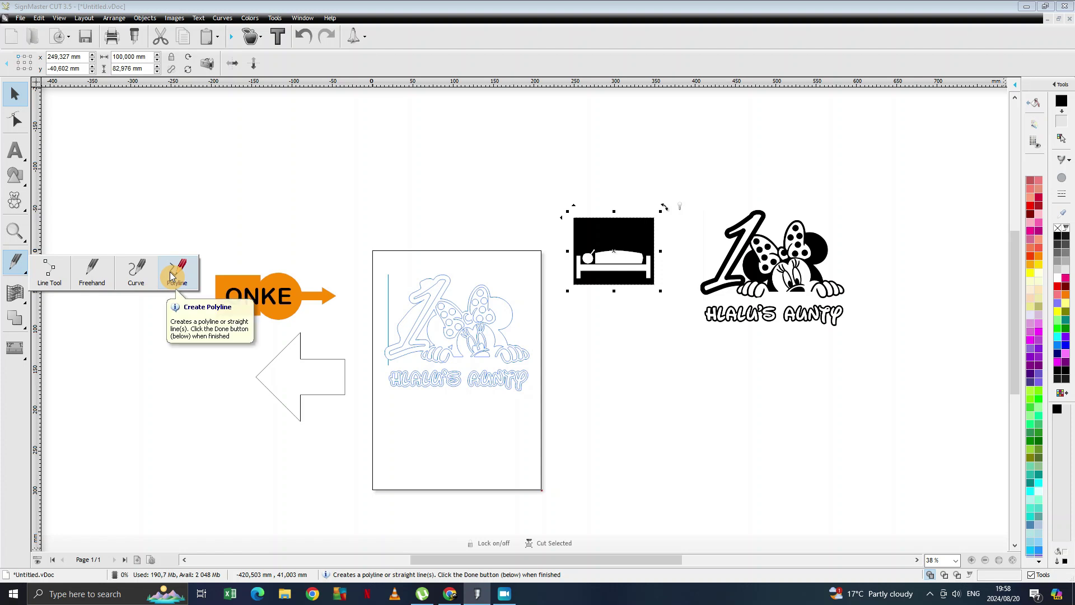
left_click(50, 273)
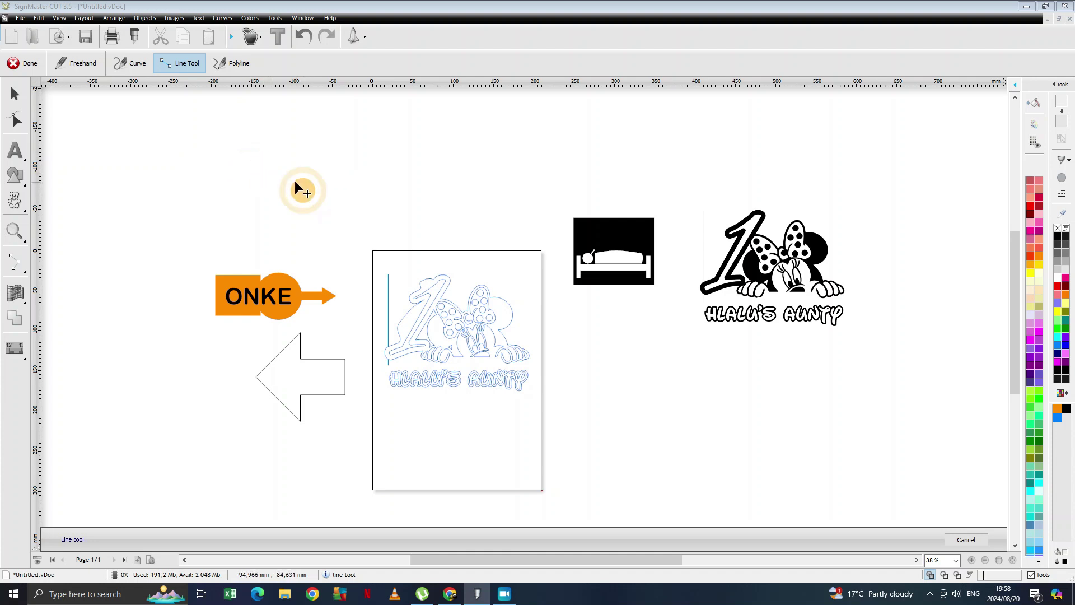
left_click(429, 182)
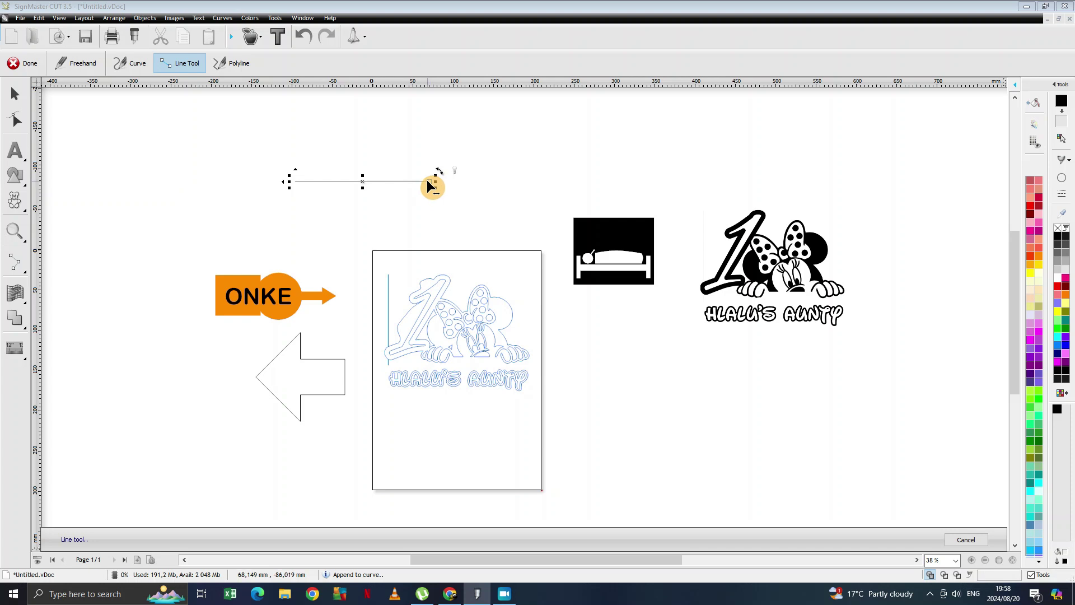
left_click(428, 181)
left_click(428, 228)
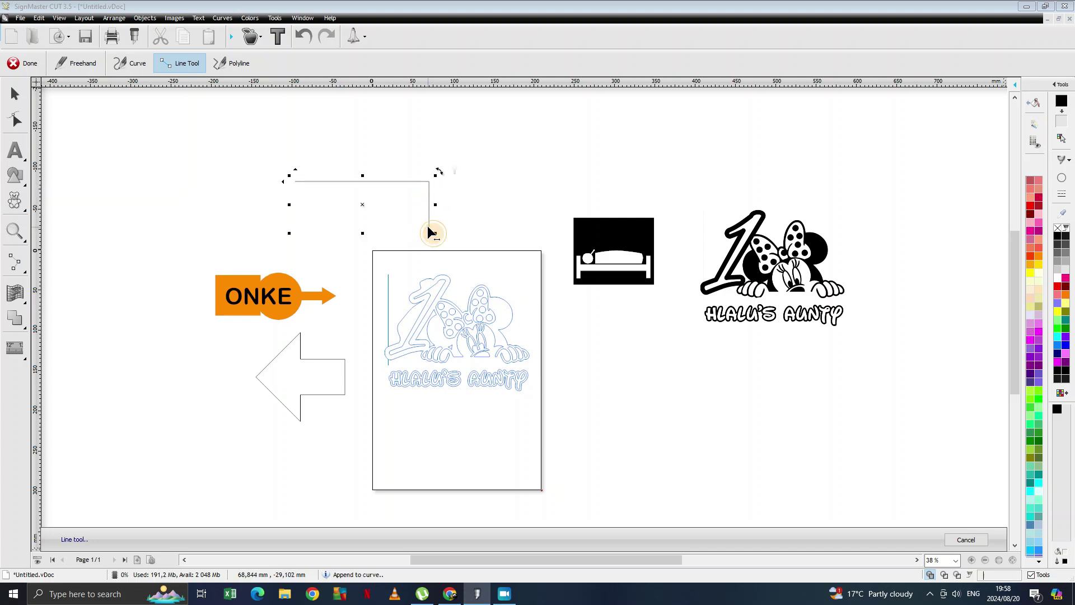
left_click(295, 224)
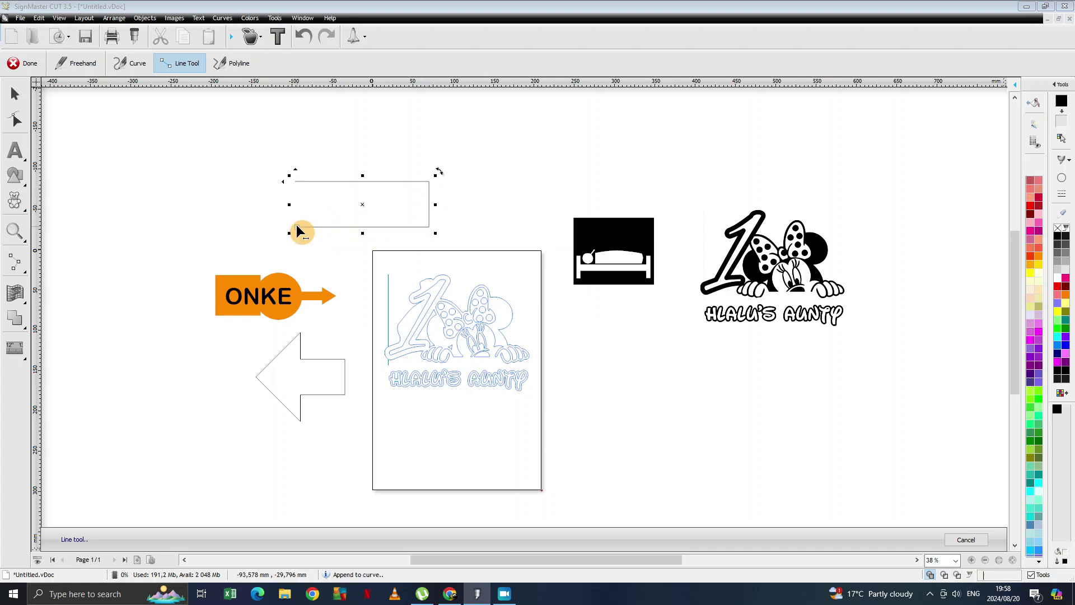
left_click(296, 222)
left_click(294, 182)
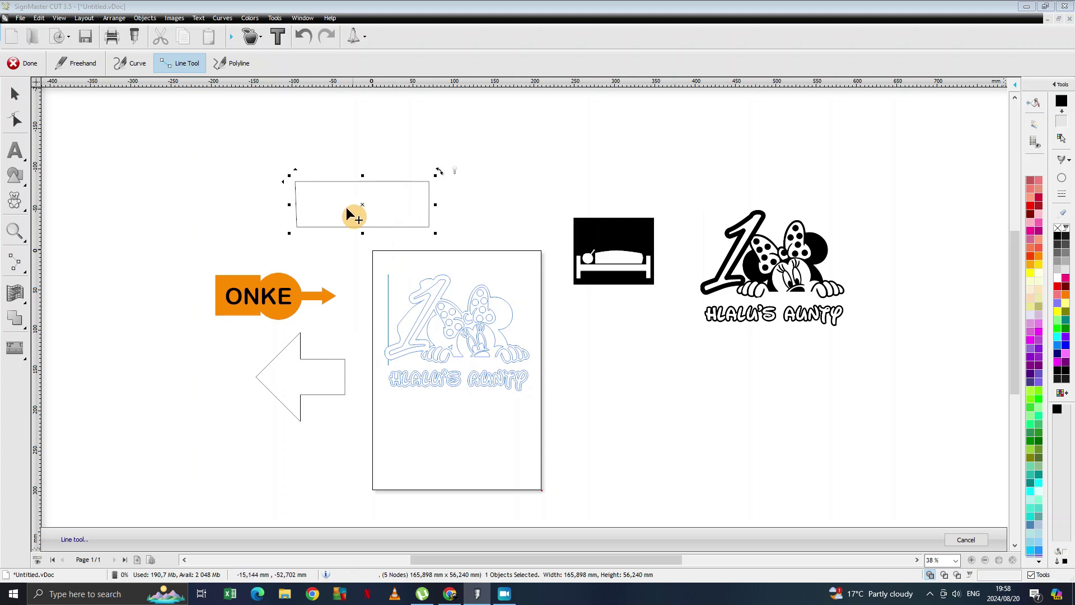
- Draw an open stepped line of five connected segments beside the new rectangle, above the orange shapes
left_click(147, 180)
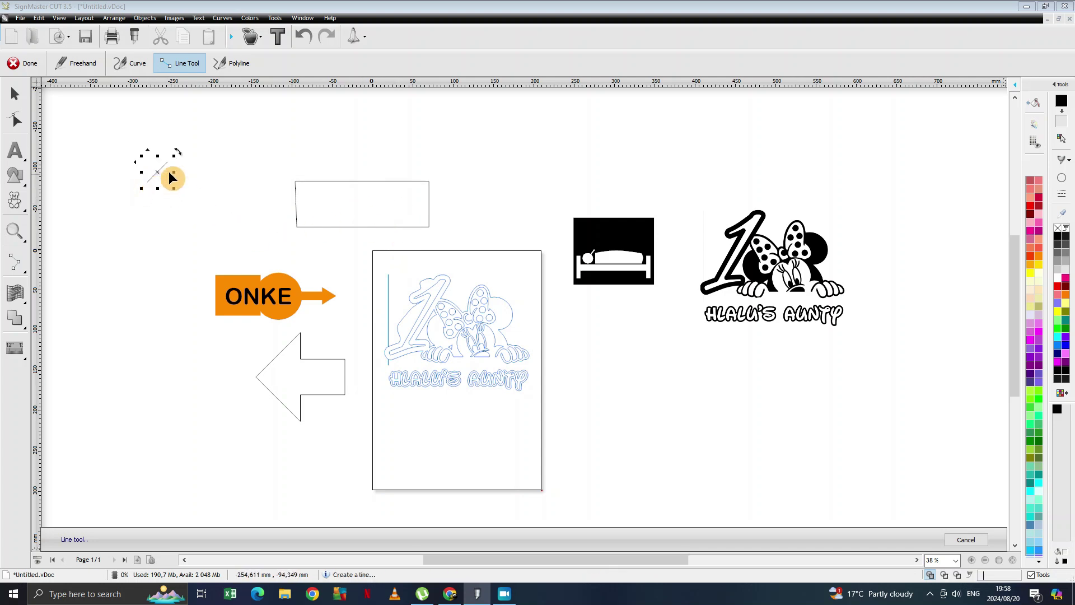
left_click(168, 163)
left_click_drag(217, 166, 239, 209)
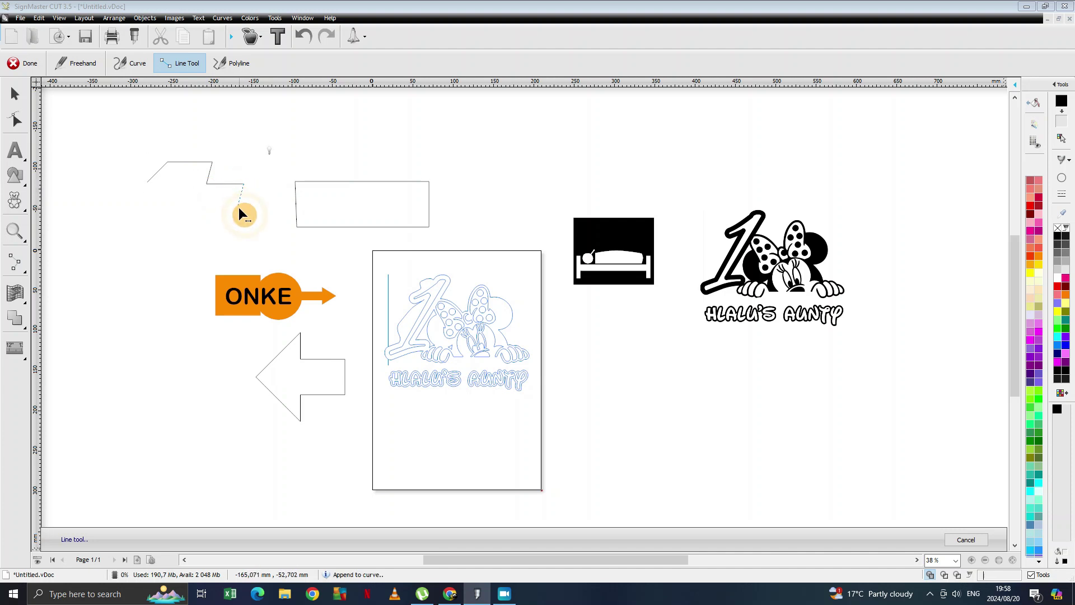
left_click(240, 208)
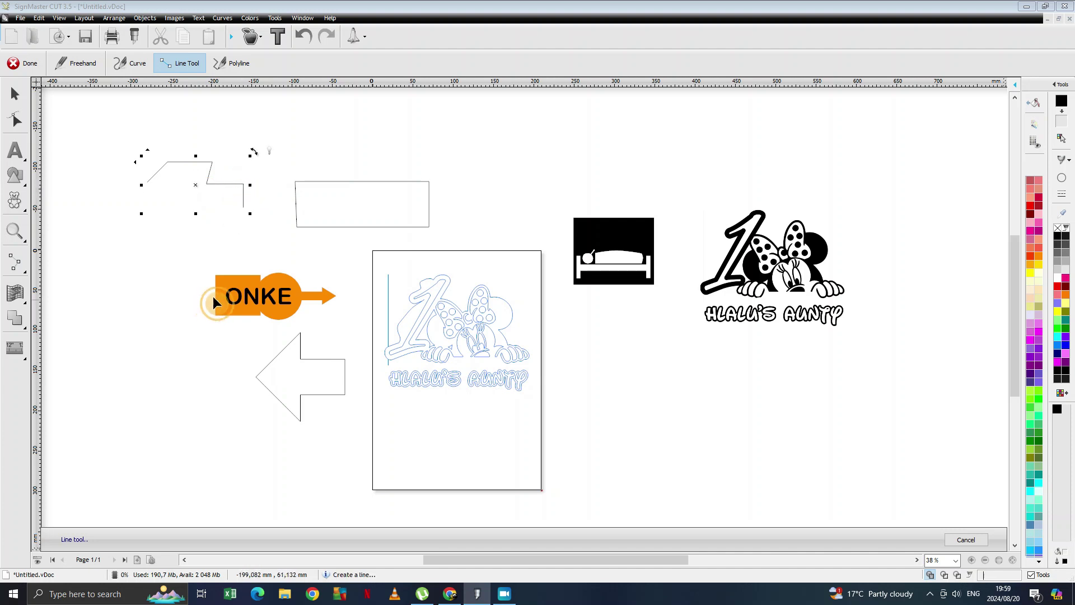
- Extend the stepped line with the truck's hood, front end and short lower front edge using the Line Tool
left_click(147, 187)
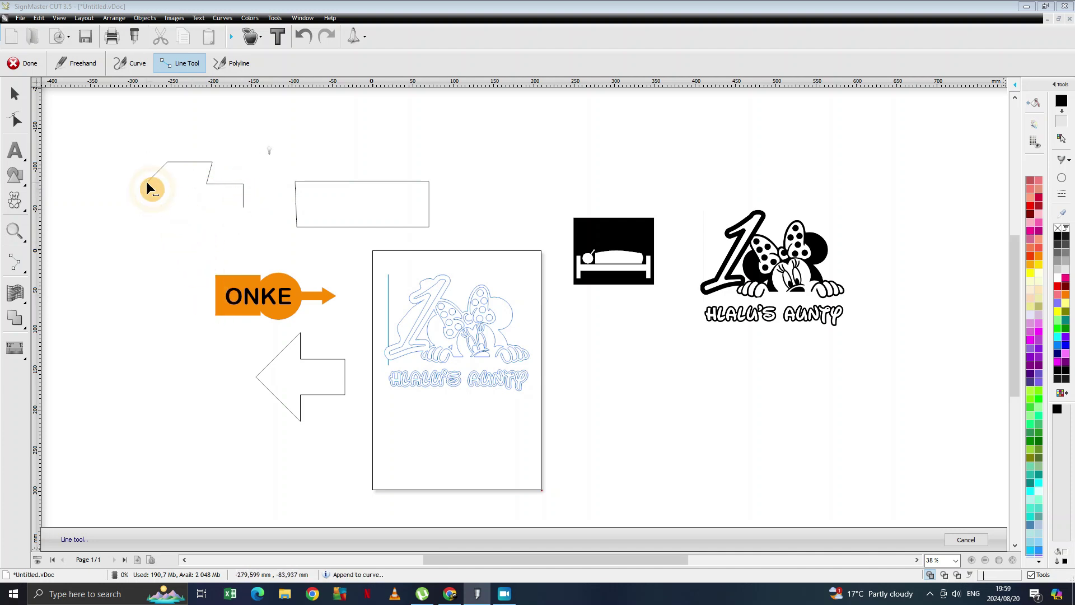
left_click(120, 192)
left_click(112, 196)
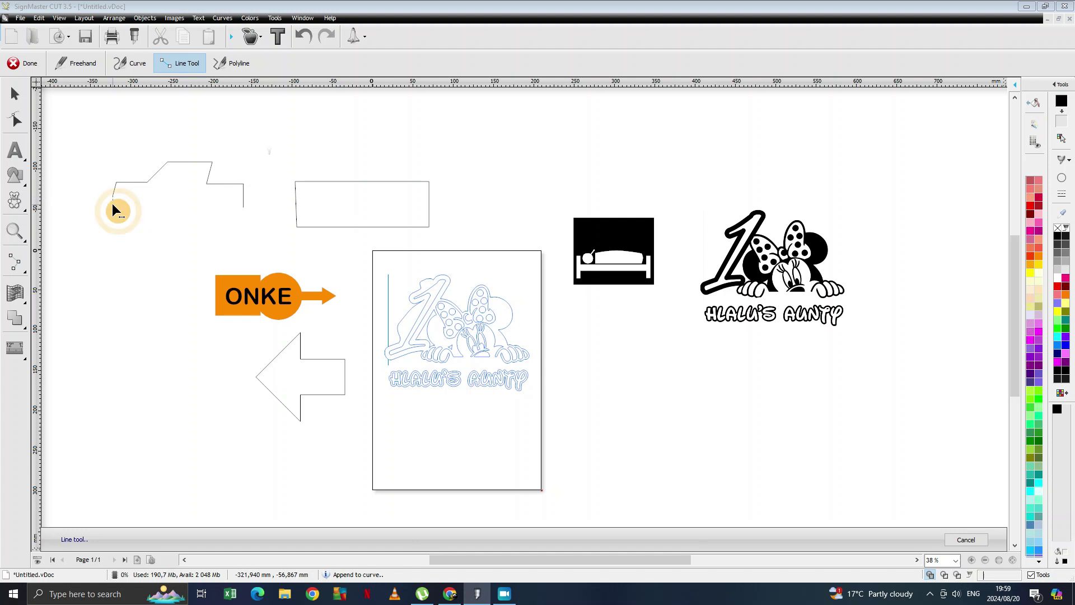
left_click(112, 203)
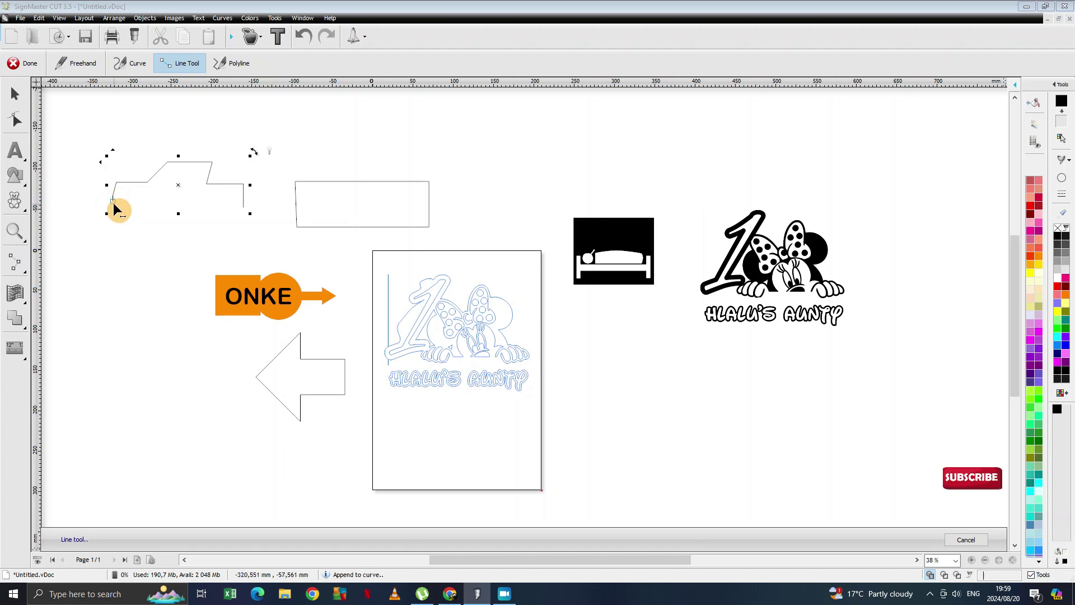
left_click(112, 208)
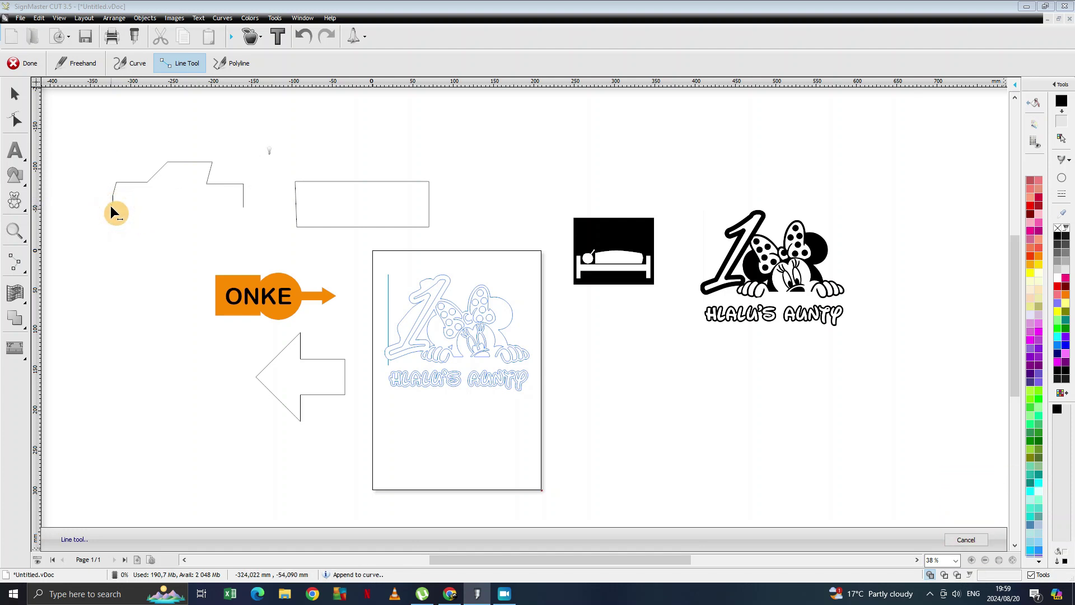
mouse_move(112, 207)
left_mouse_down()
mouse_move(146, 207)
mouse_move(128, 206)
left_mouse_up()
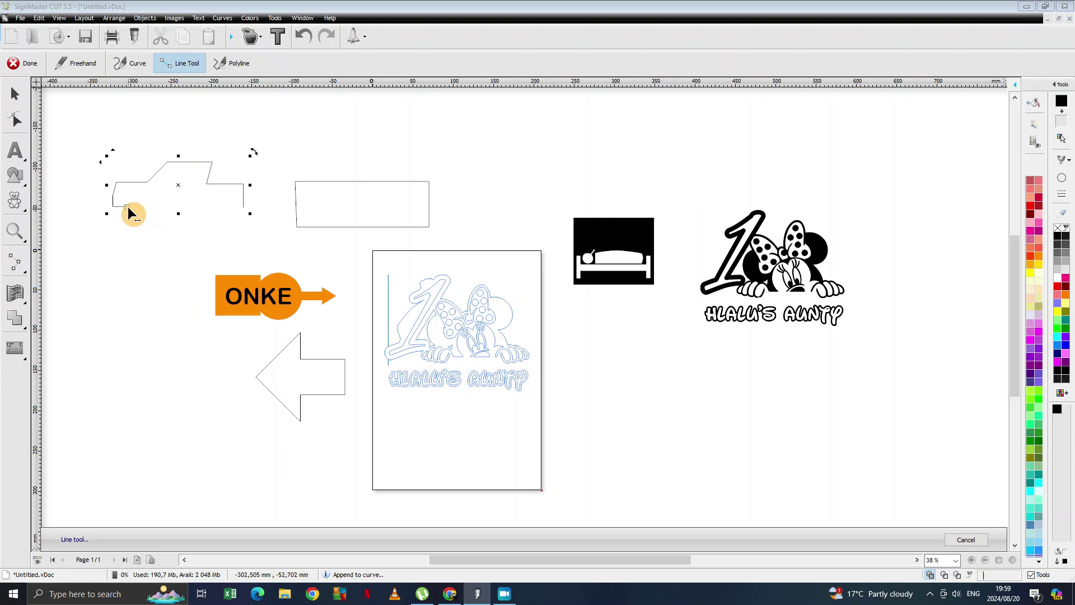
- Continue the truck outline with the front wheel arch and the long straight underside up to the rear wheel
left_click(129, 203)
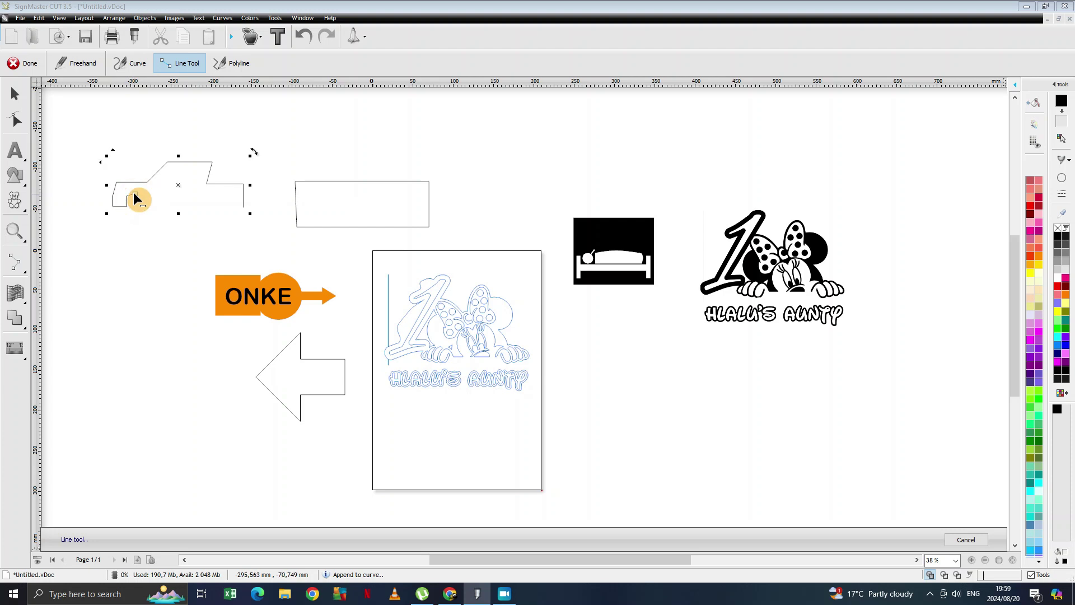
left_click(140, 195)
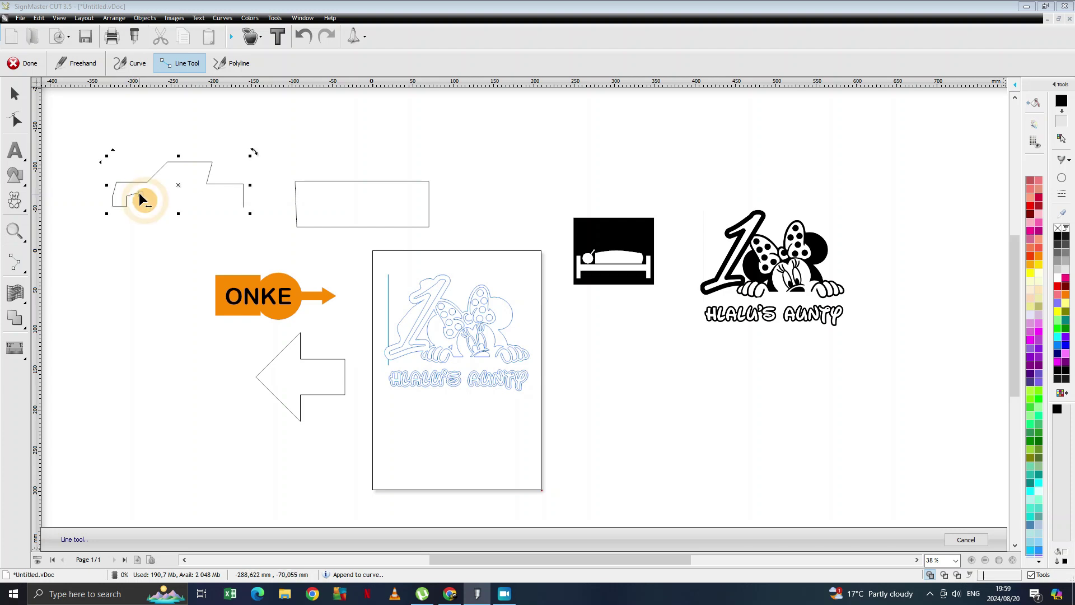
left_click(141, 196)
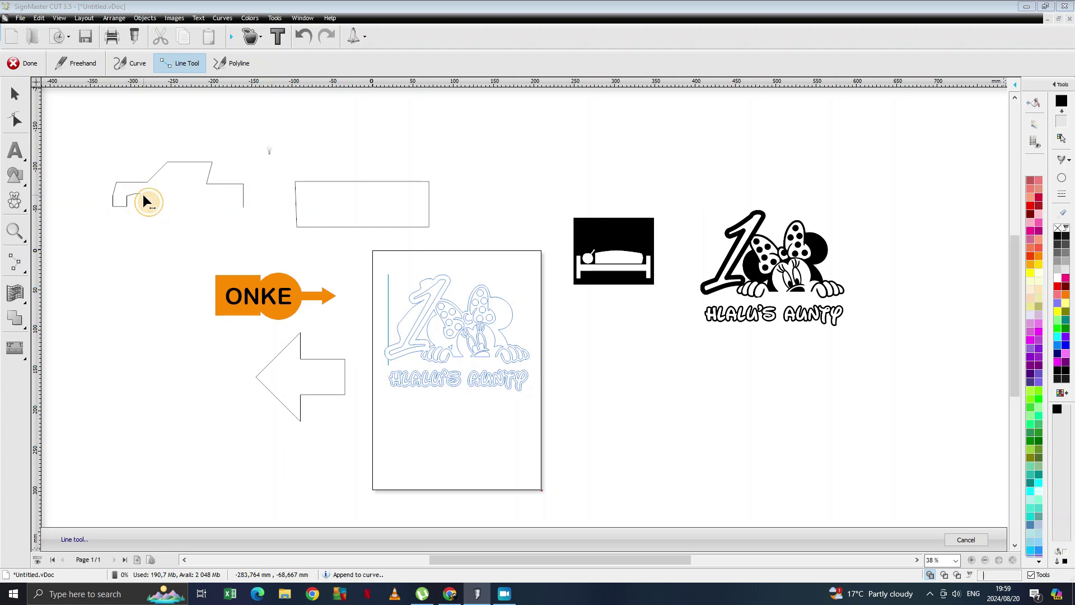
left_click(144, 200)
left_click(144, 200)
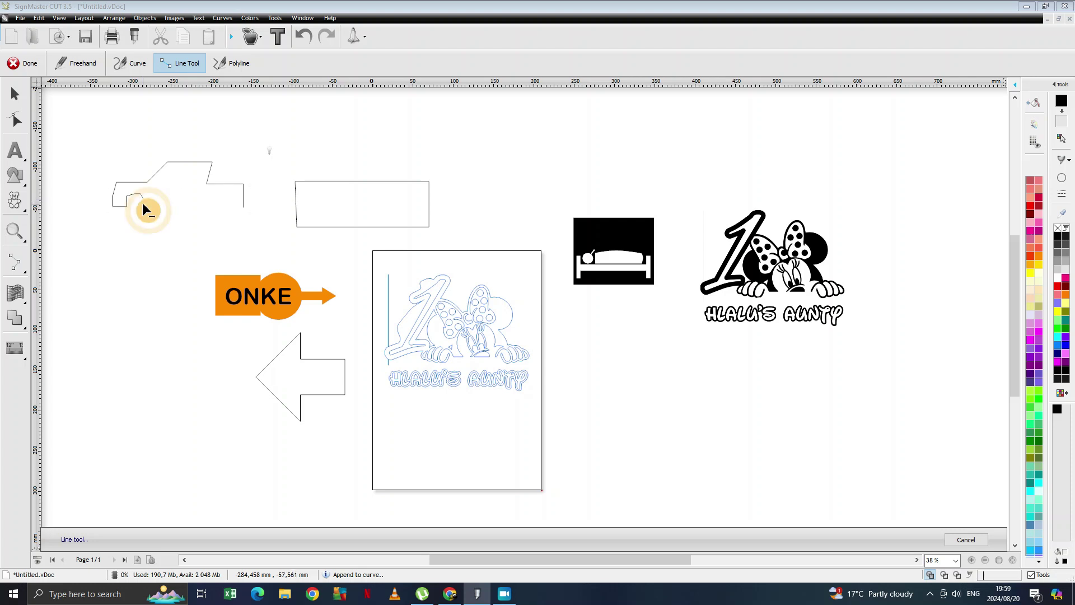
left_click(144, 203)
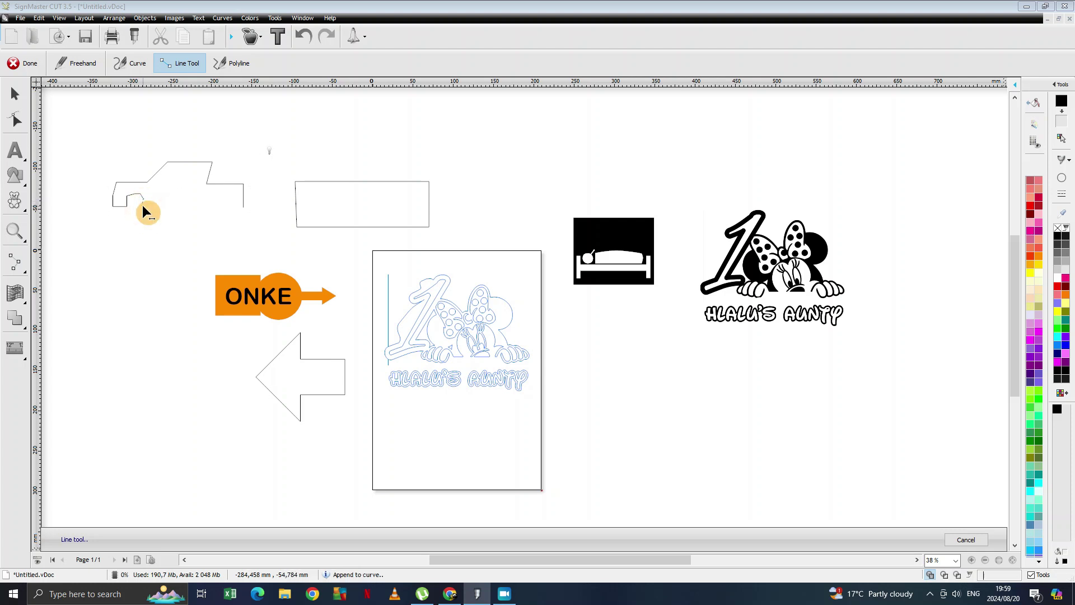
left_click_drag(144, 205, 212, 206)
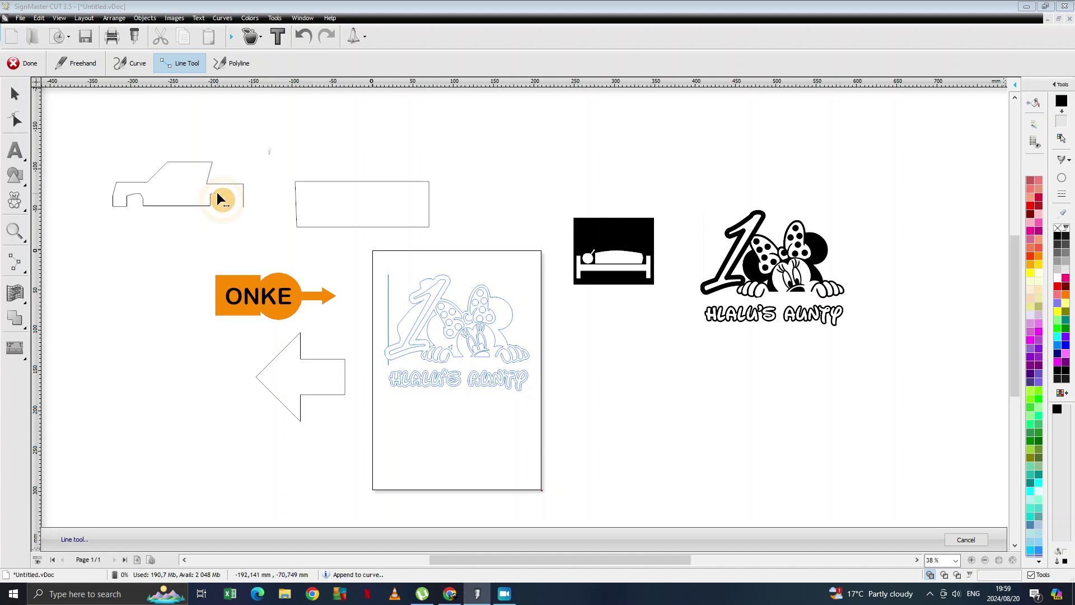
- Add the rear wheel arch and join the truck outline to its rear edge, making it about 162 mm wide and 58 mm high
left_click(227, 196)
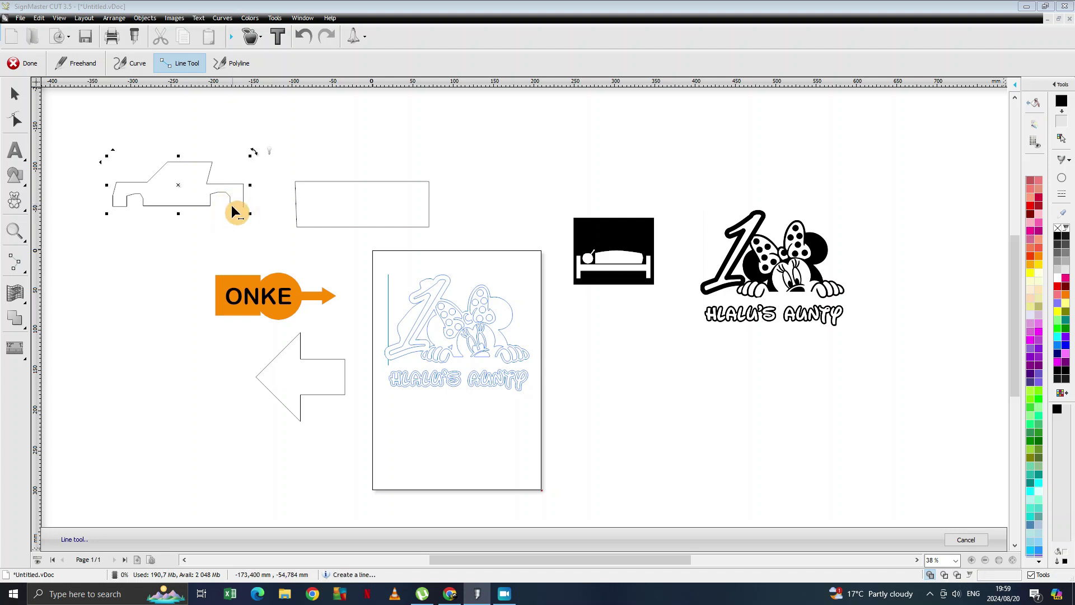
left_click(230, 204)
left_click(232, 208)
left_click(230, 210)
left_click(242, 216)
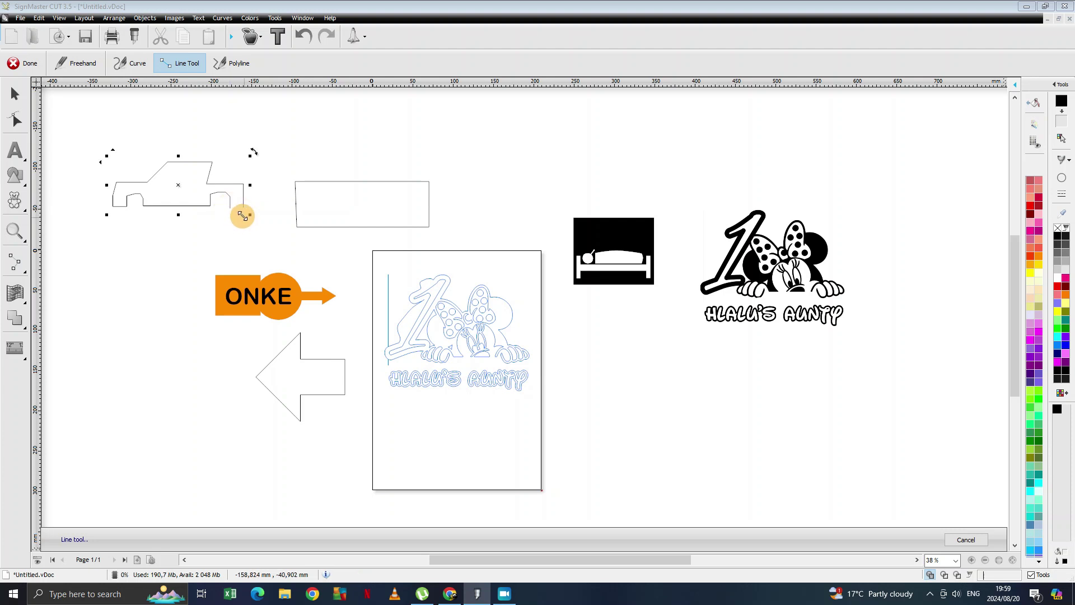
left_click(238, 206)
left_click(245, 209)
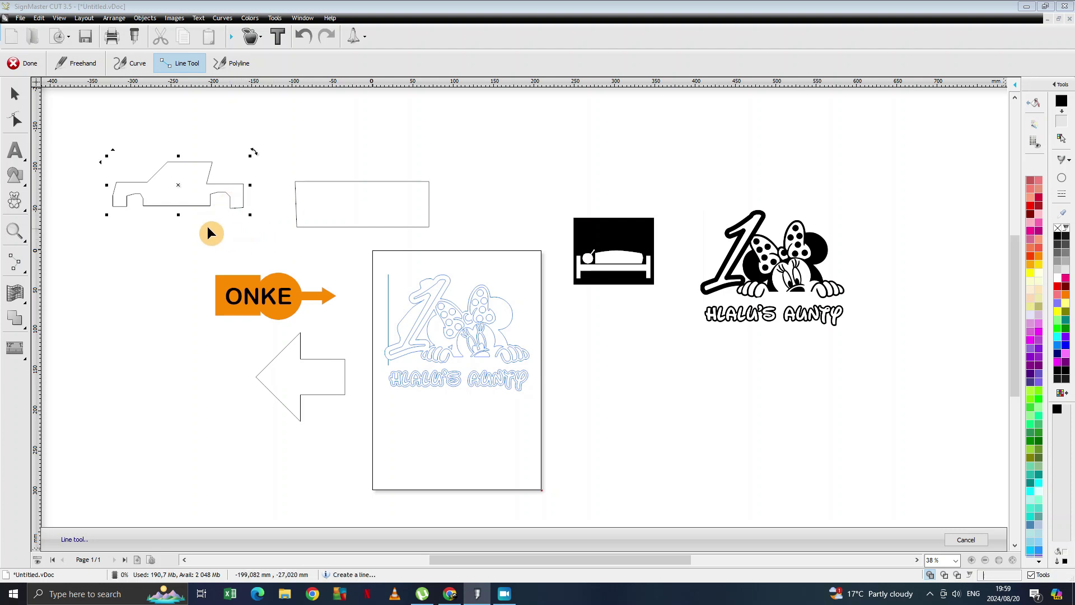
- Draw a closed window outline about 34 mm wide and 20 mm high inside the truck's cab
left_click(171, 178)
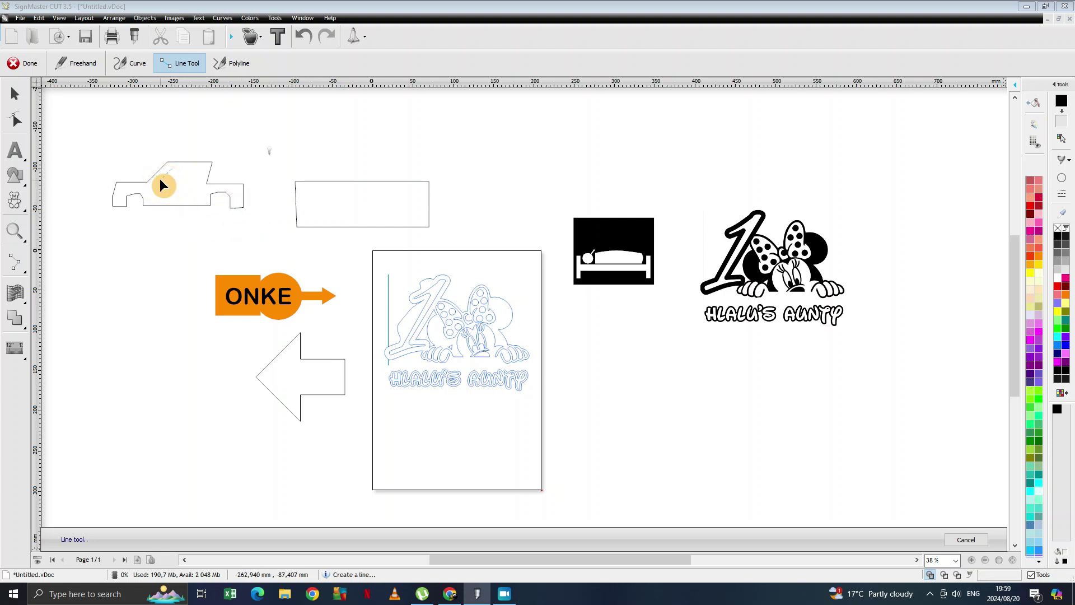
left_click(158, 181)
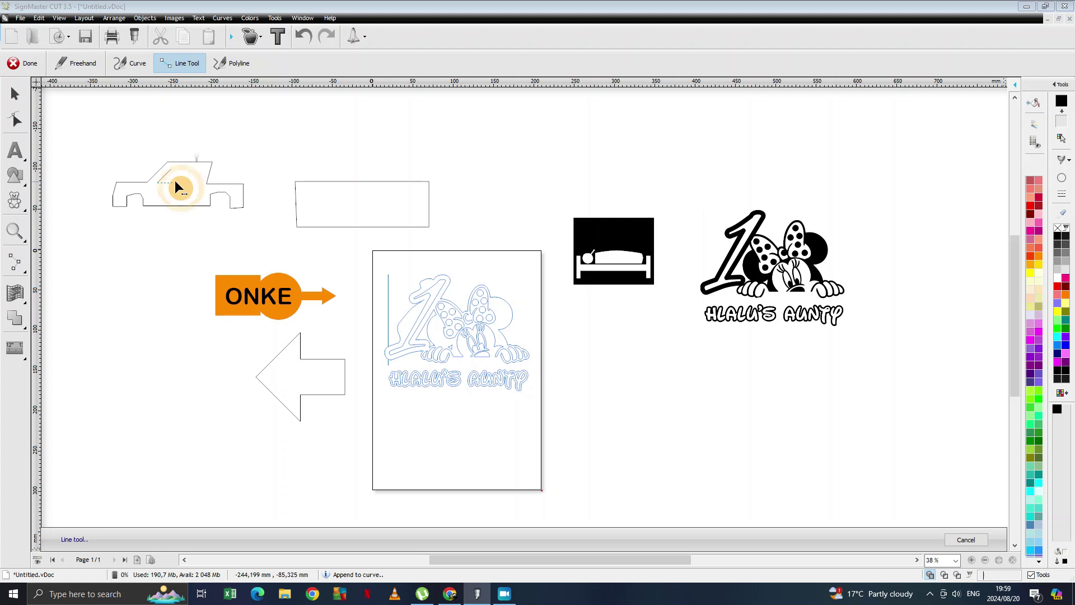
left_click(184, 169)
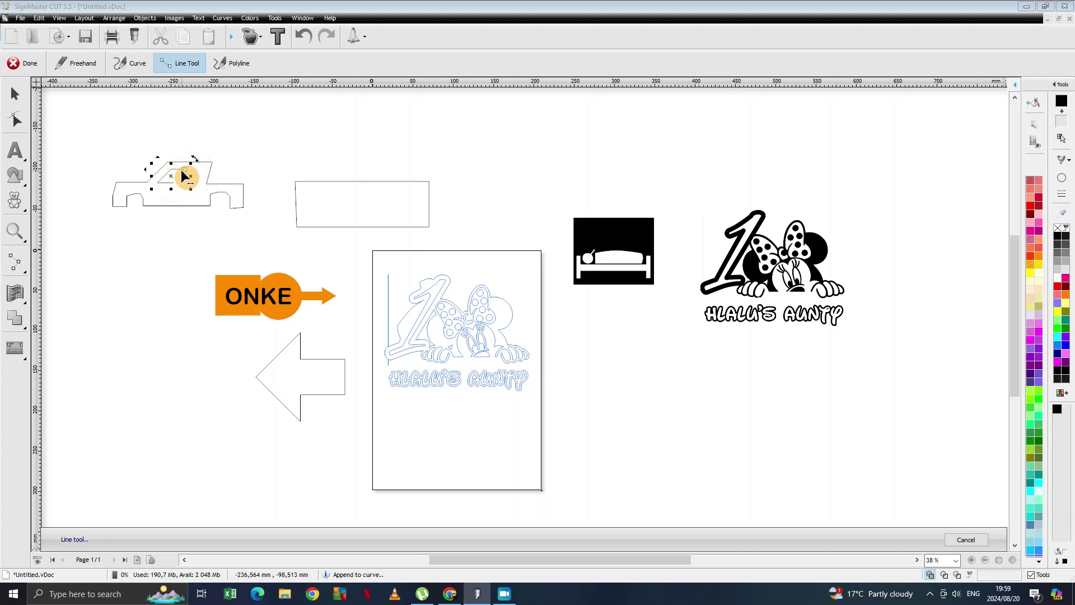
left_click(184, 183)
left_click(174, 183)
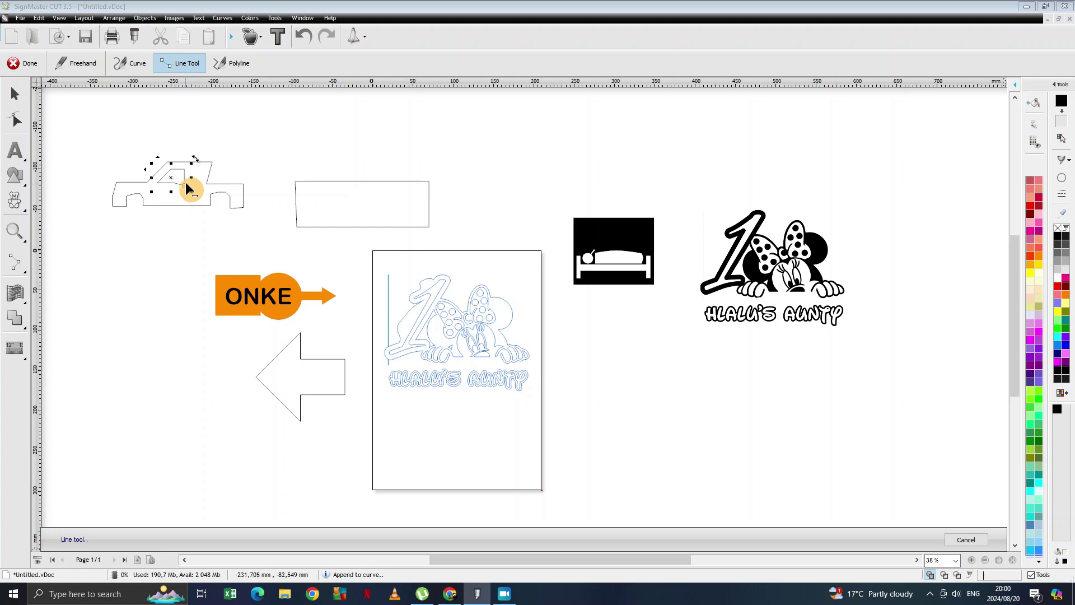
left_click(186, 189)
left_click(186, 178)
left_click(192, 241)
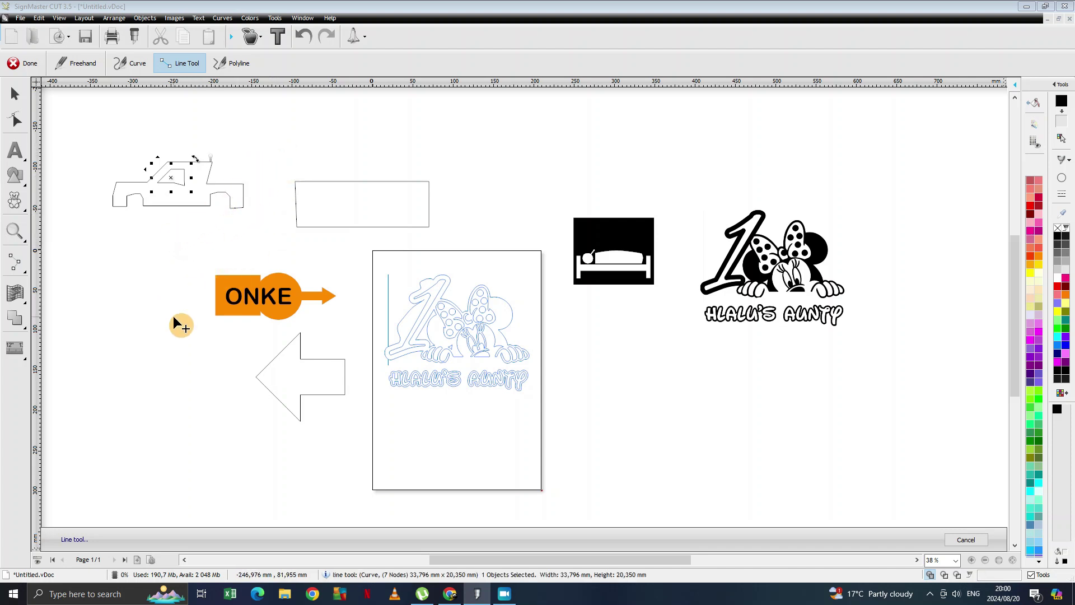
- Sketch a straight line above the rectangle and open angular and curved strokes below the truck with the Freehand tool
left_click(27, 273)
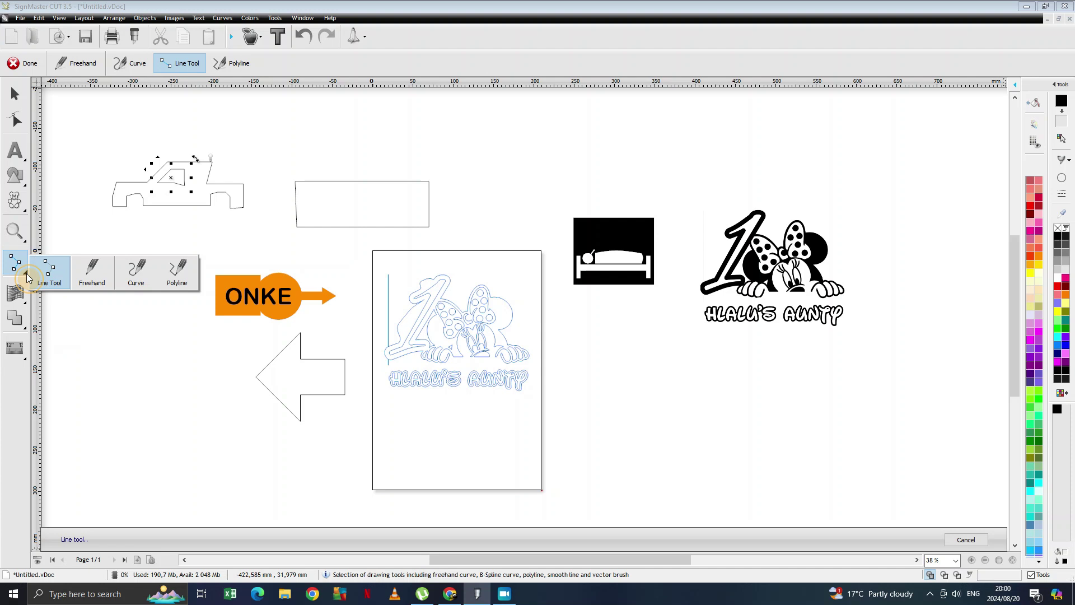
left_click(89, 280)
left_click_drag(303, 148, 350, 148)
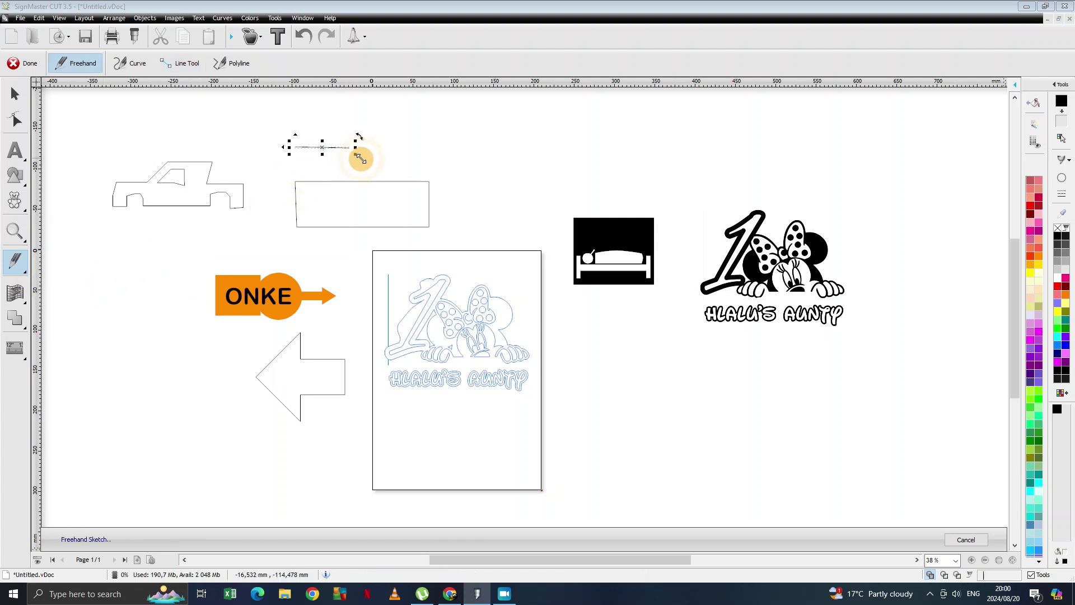
left_click_drag(135, 259, 136, 284)
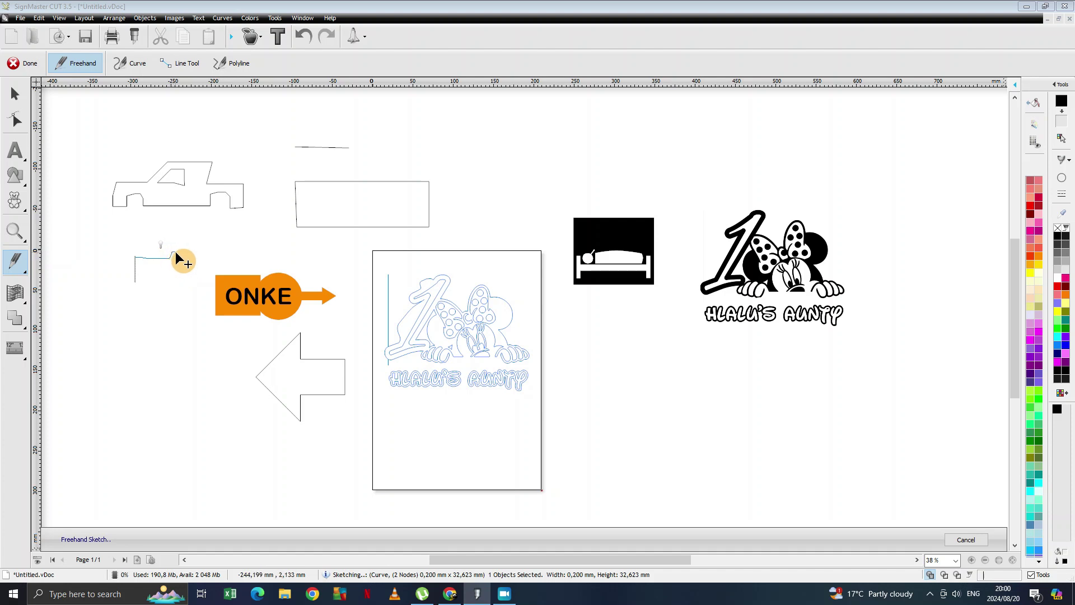
mouse_move(179, 260)
left_mouse_down()
mouse_move(161, 284)
mouse_move(167, 303)
mouse_move(152, 304)
mouse_move(177, 319)
left_mouse_up()
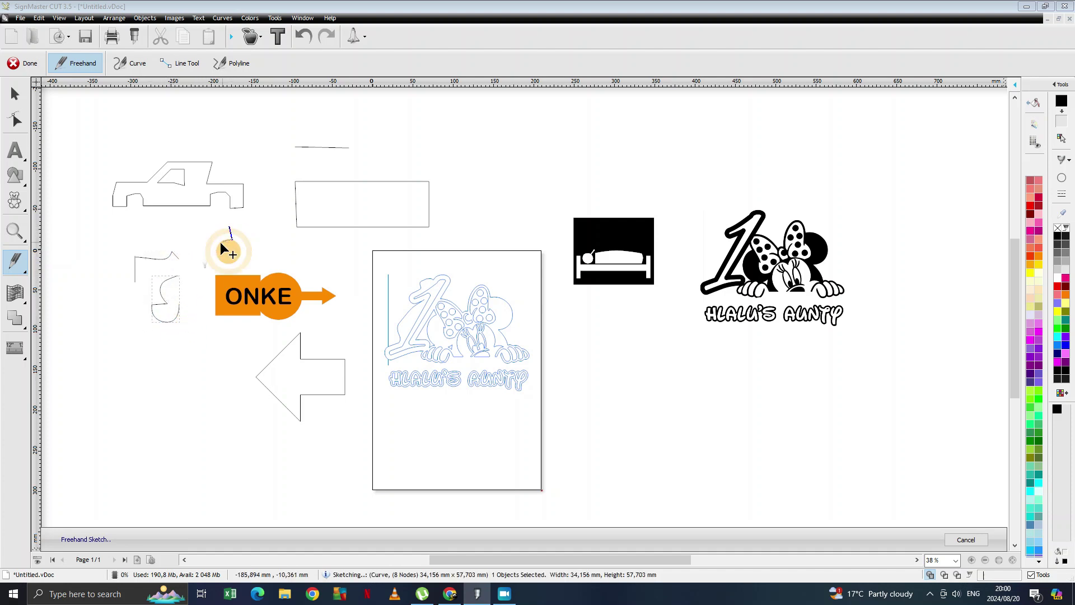
- Sketch a short angled stroke above the orange shapes and three rounded freehand loops around and above the rectangle
left_click_drag(220, 242, 221, 243)
mouse_move(244, 118)
left_mouse_down()
mouse_move(259, 146)
mouse_move(245, 118)
left_mouse_up()
mouse_move(407, 128)
left_mouse_down()
mouse_move(394, 158)
mouse_move(408, 126)
left_mouse_up()
mouse_move(477, 140)
left_mouse_down()
mouse_move(476, 168)
mouse_move(489, 174)
mouse_move(482, 147)
left_mouse_up()
- Select the truck body and window and create a Cutting Contour with Keep Holes enabled and a 0 mm outline
left_click(14, 94)
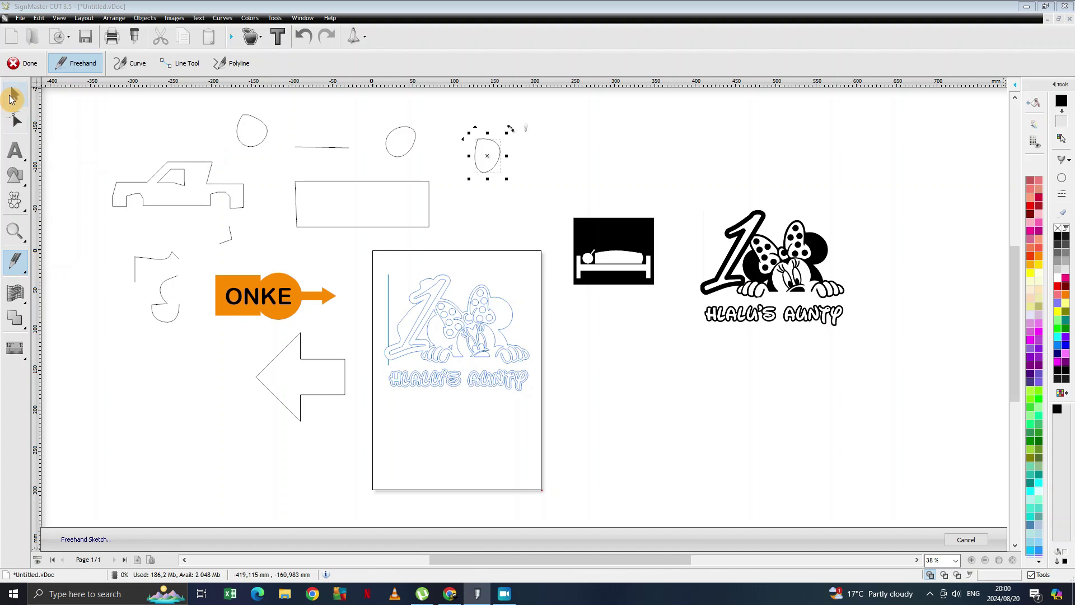
left_click_drag(109, 155, 297, 233)
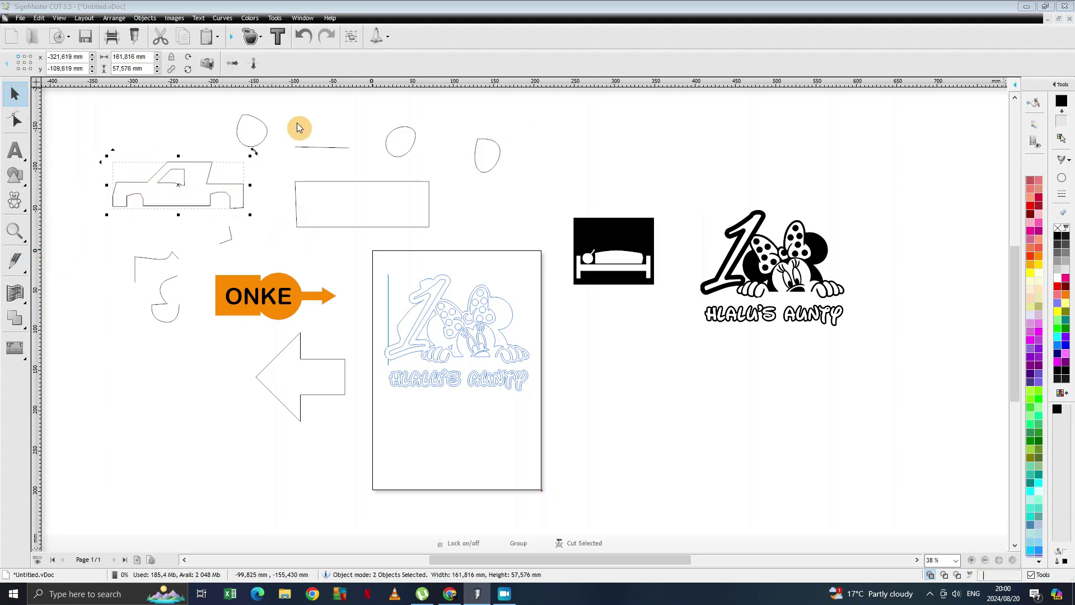
left_click(249, 38)
left_click(229, 59)
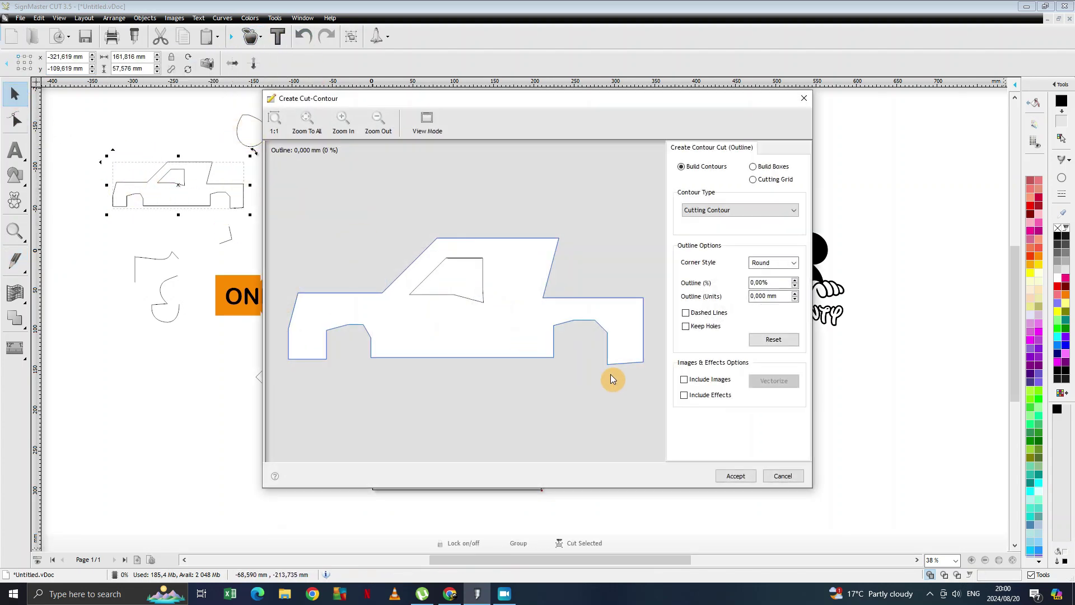
left_click(686, 326)
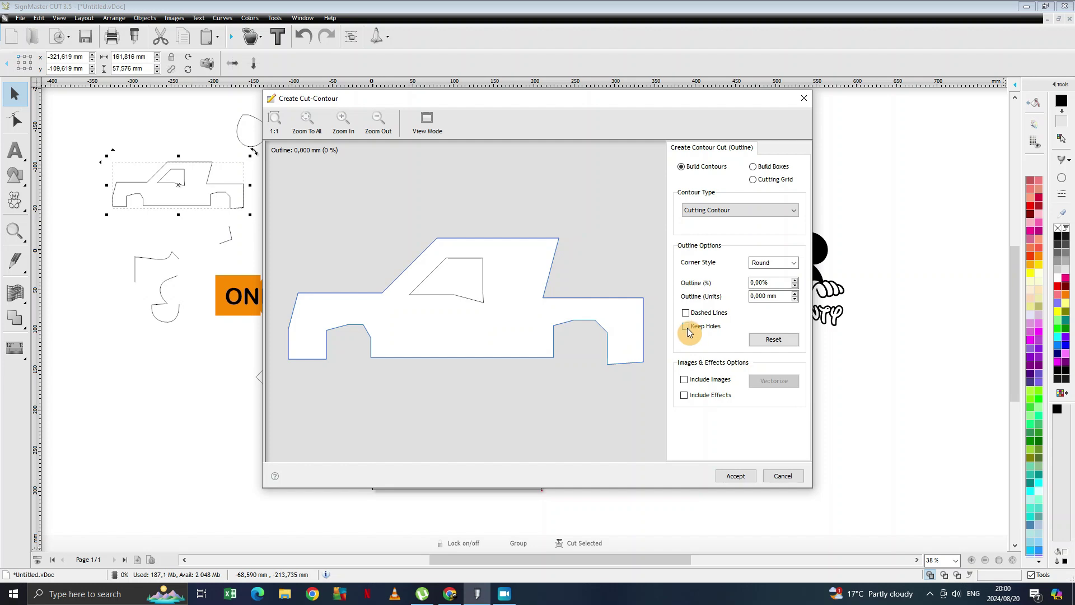
left_click(726, 473)
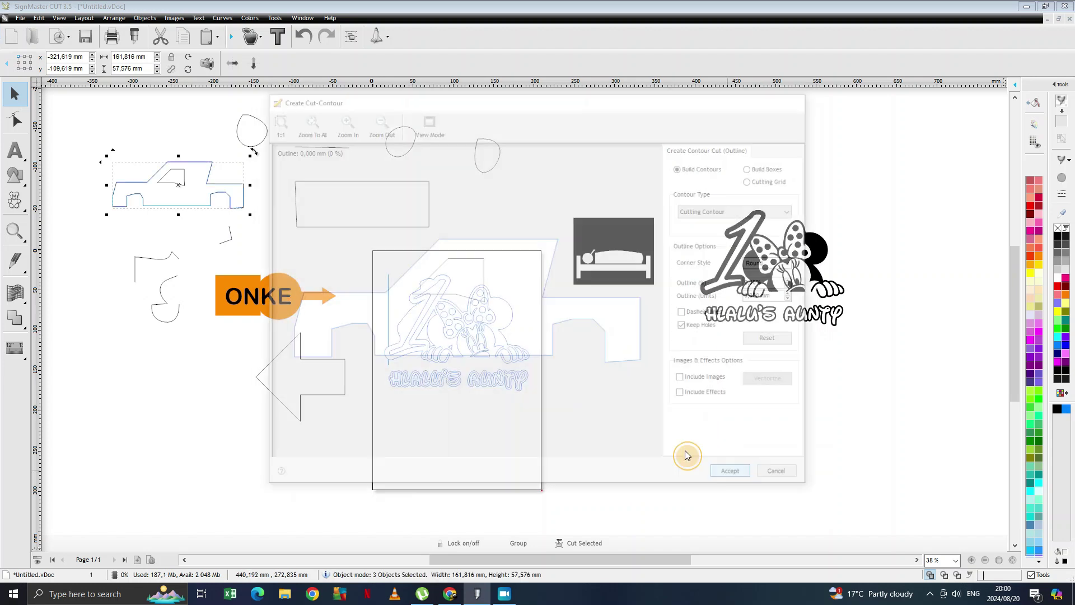
- Move the blue truck contour off the original drawing, placing it above and slightly left of the truck
left_click(190, 196)
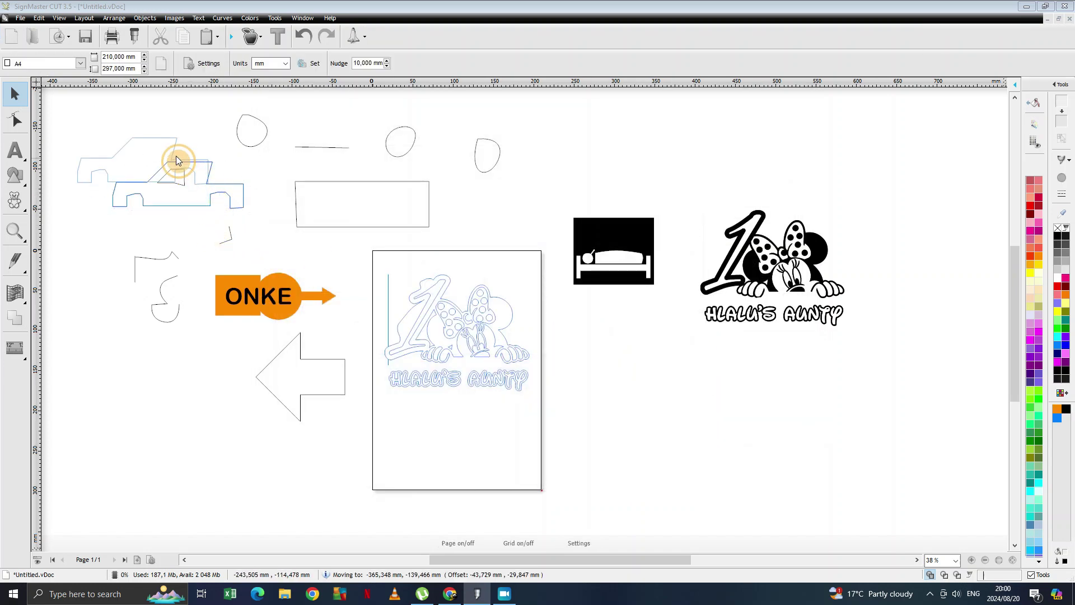
left_click(206, 185)
left_click_drag(206, 185, 139, 131)
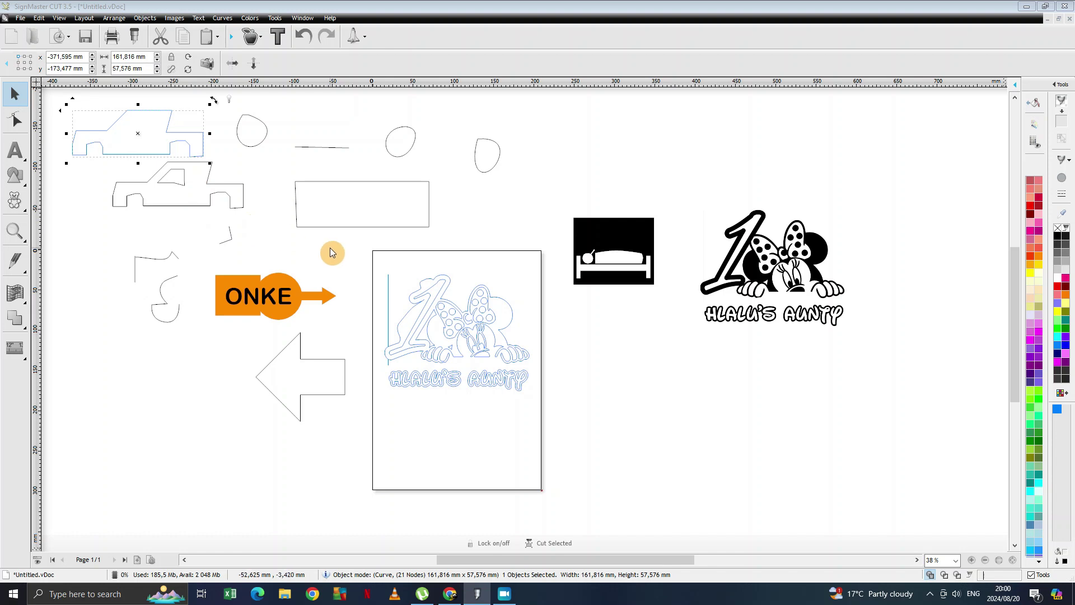
- Draw a shape about 122 by 49 mm above the bed clipart with the Curve tool, rounding its upper-left corner
left_click(24, 274)
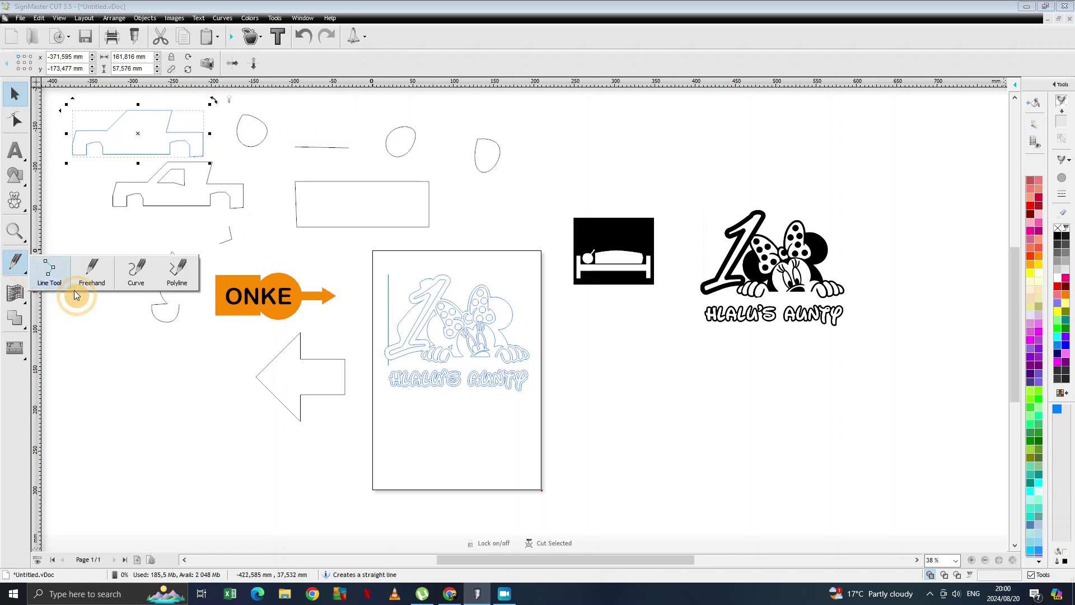
left_click(149, 282)
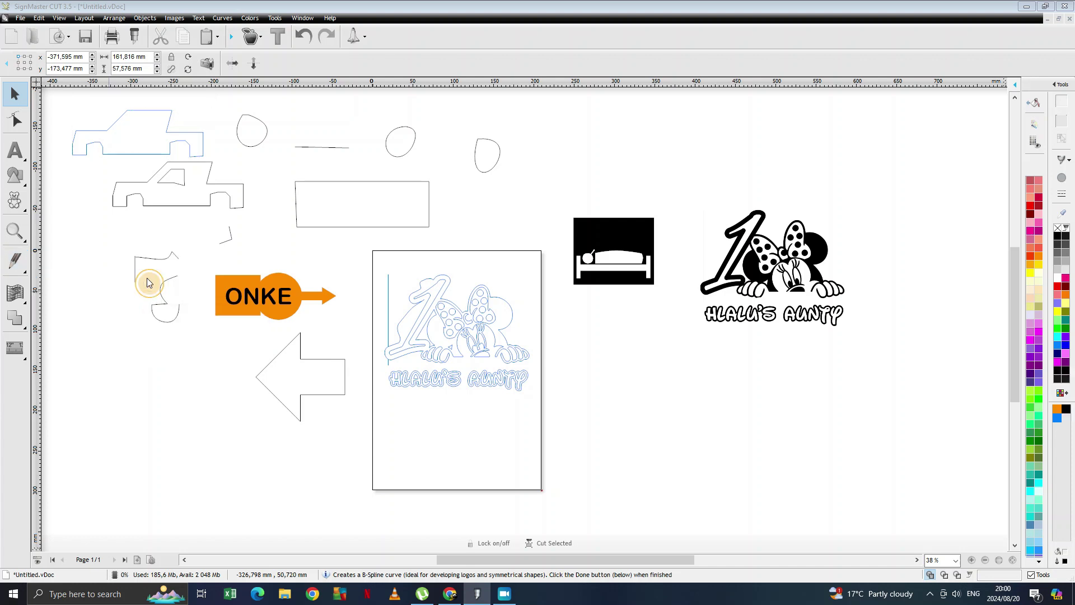
left_click(650, 188)
left_click_drag(644, 181, 643, 139)
left_click(642, 137)
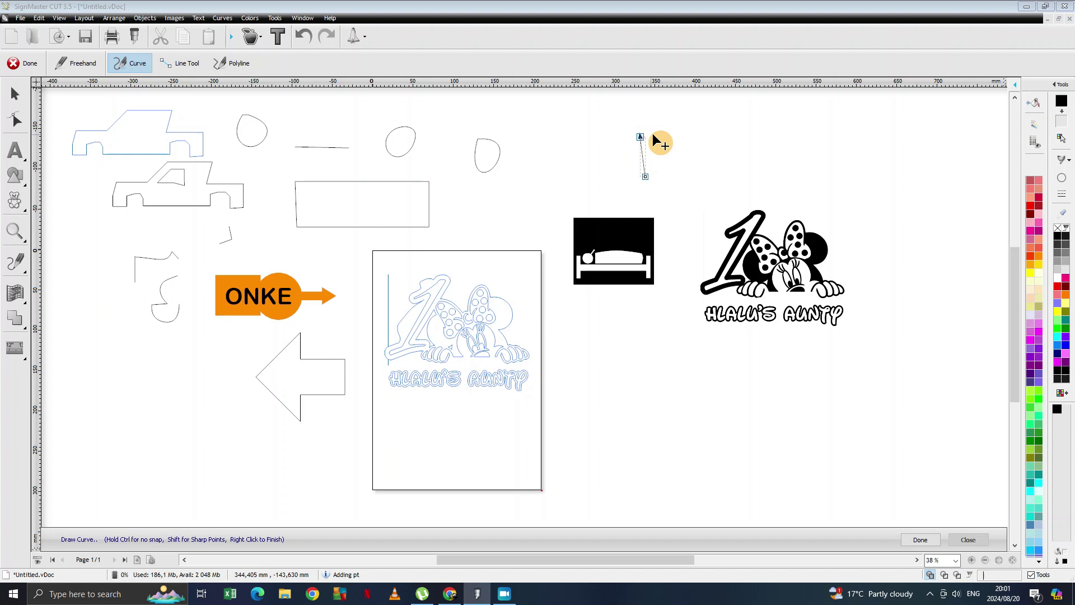
left_click(689, 138)
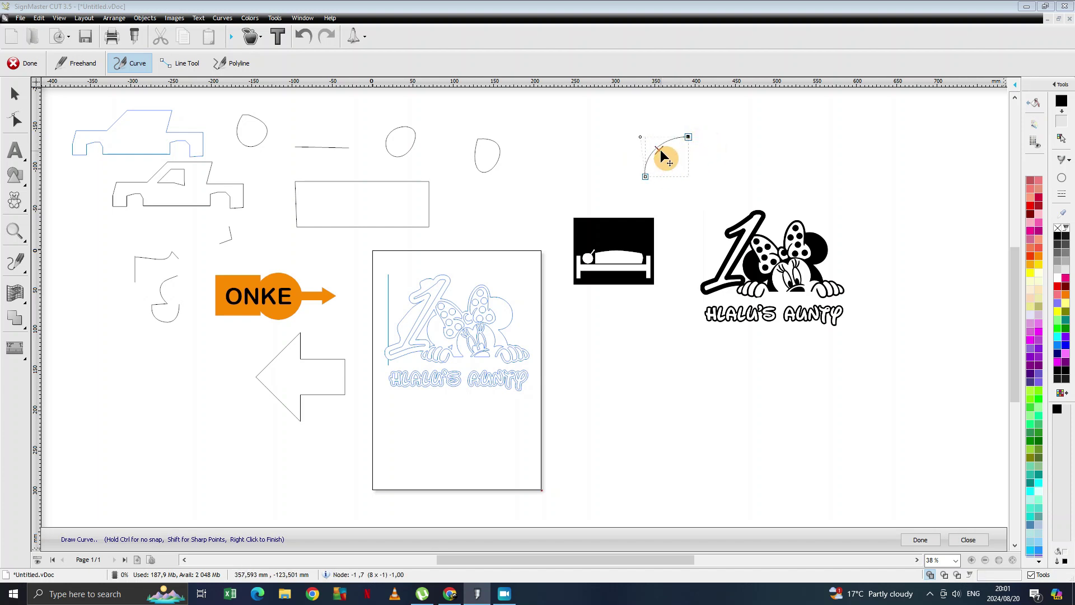
left_click(733, 136)
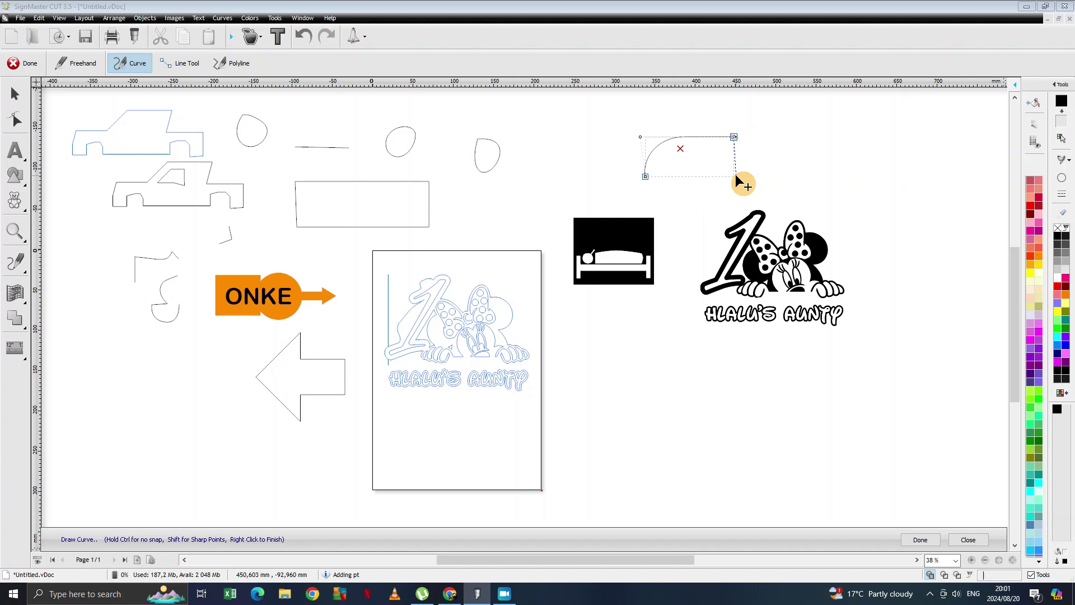
left_click(734, 175)
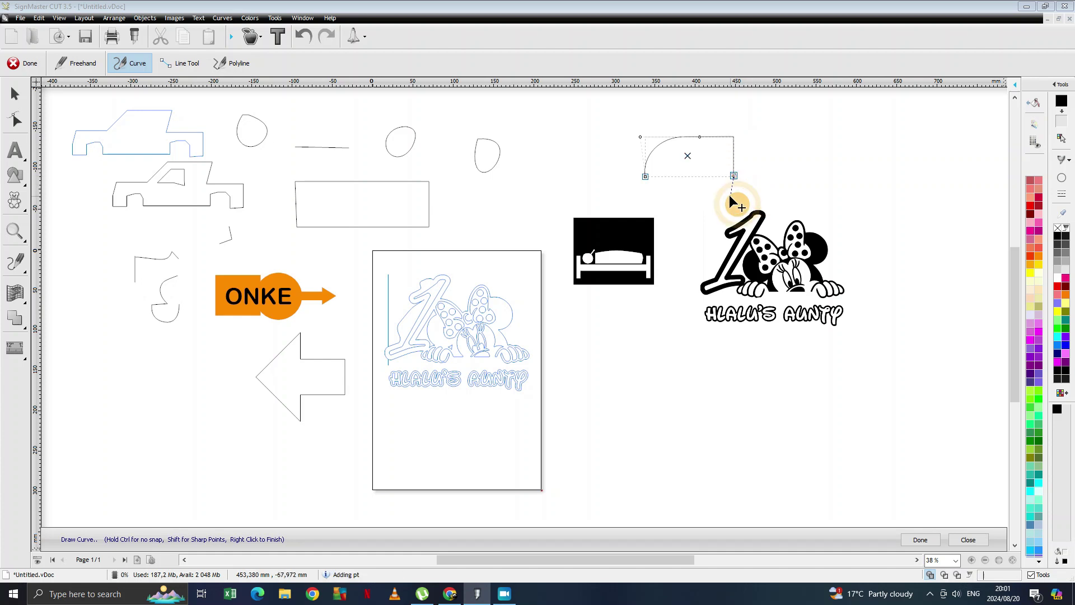
left_click(646, 176)
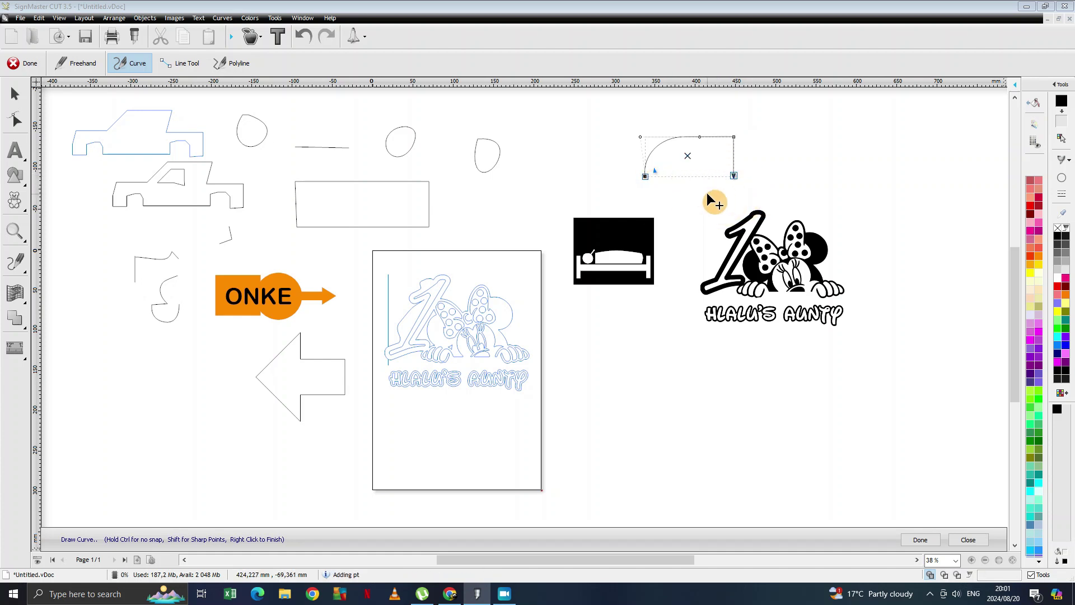
left_click(635, 176)
left_click(15, 94)
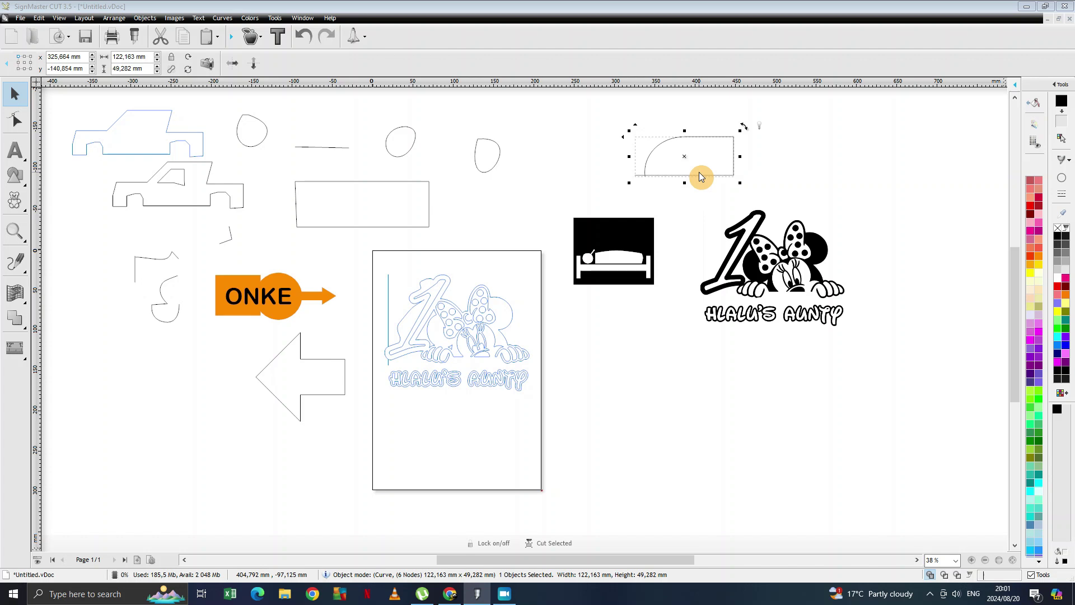
left_click(25, 268)
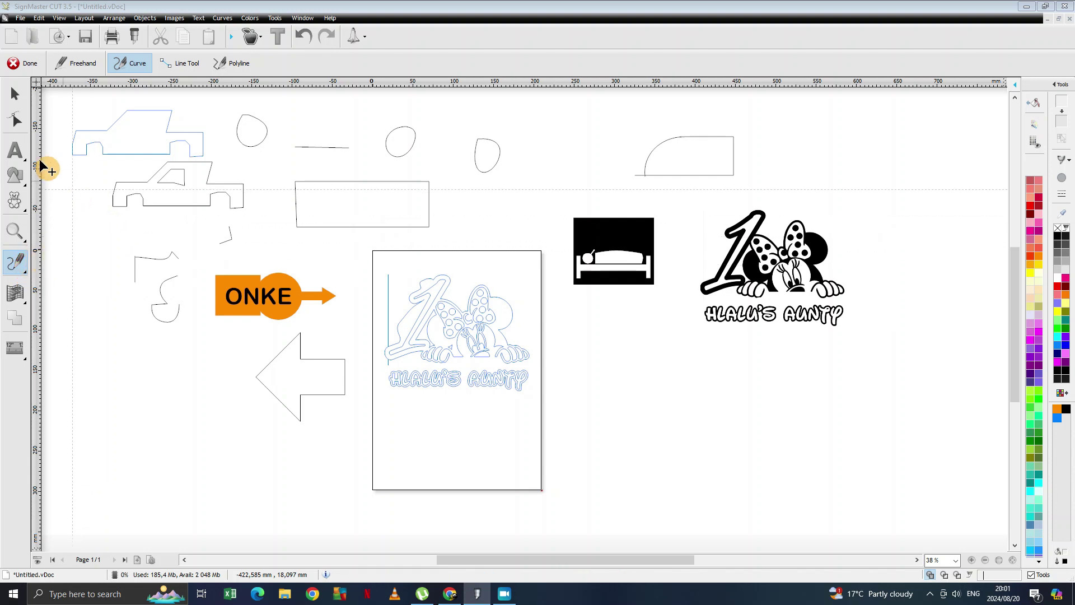
left_click(15, 93)
left_click(20, 263)
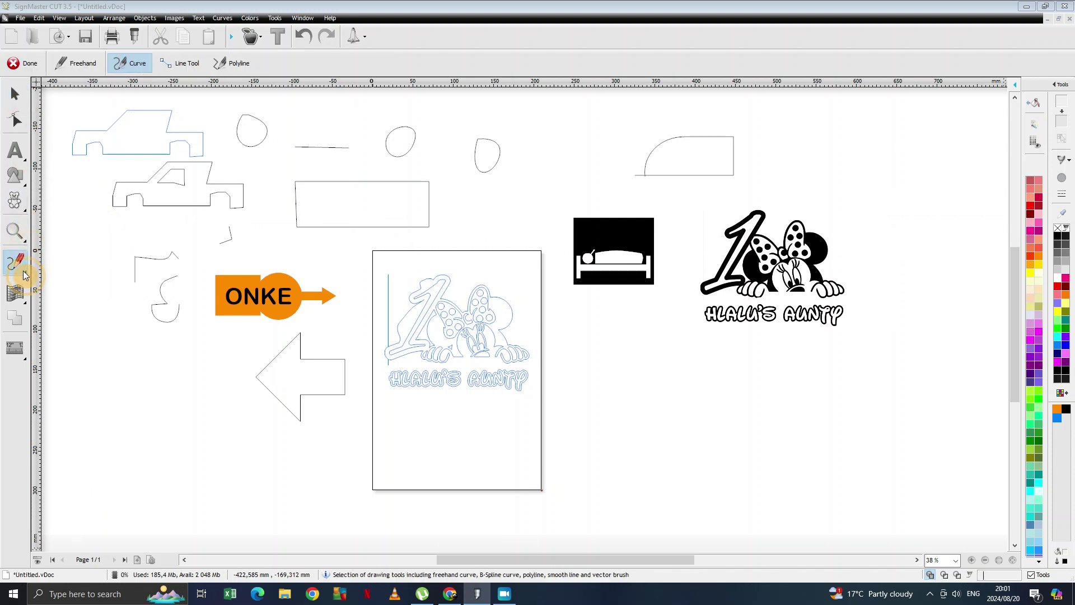
left_click(19, 95)
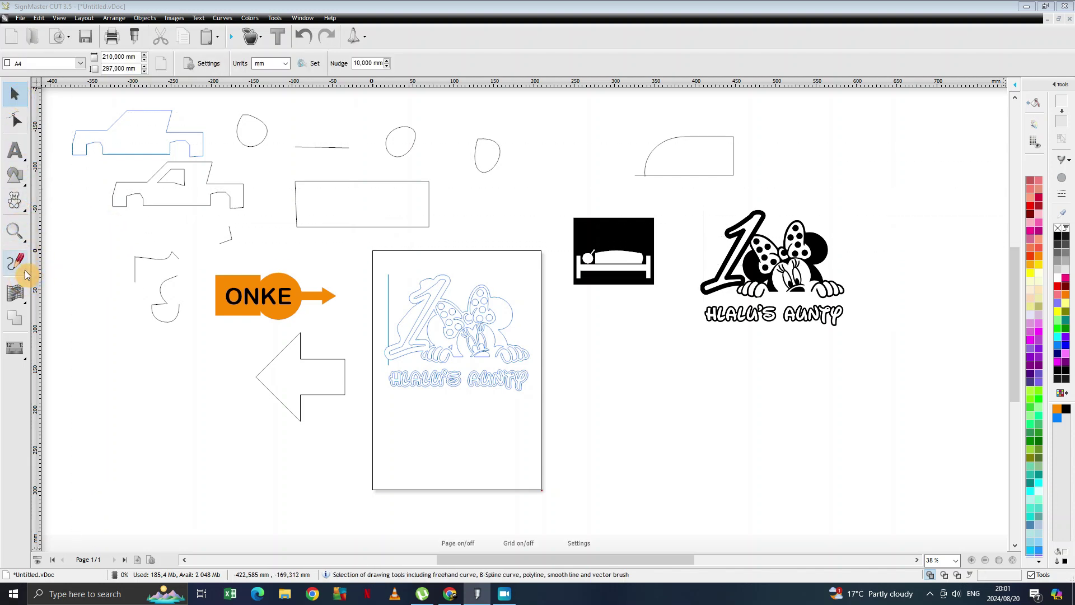
- Draw a small rectangle in the empty area below the freehand strokes with the Polyline tool, closing it at its starting corner
left_click(25, 270)
left_click(177, 271)
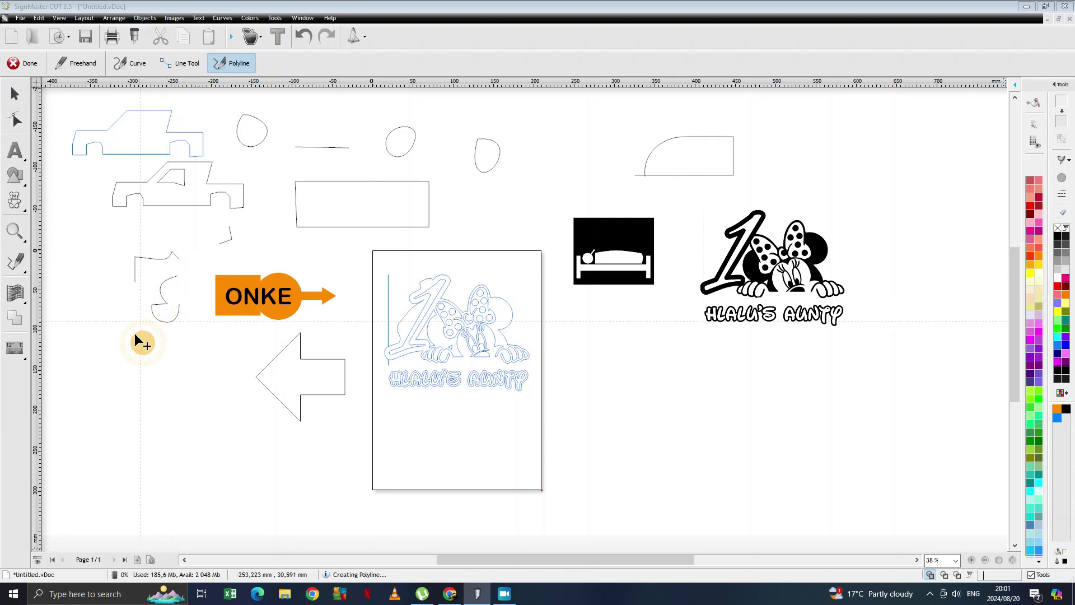
left_click(93, 362)
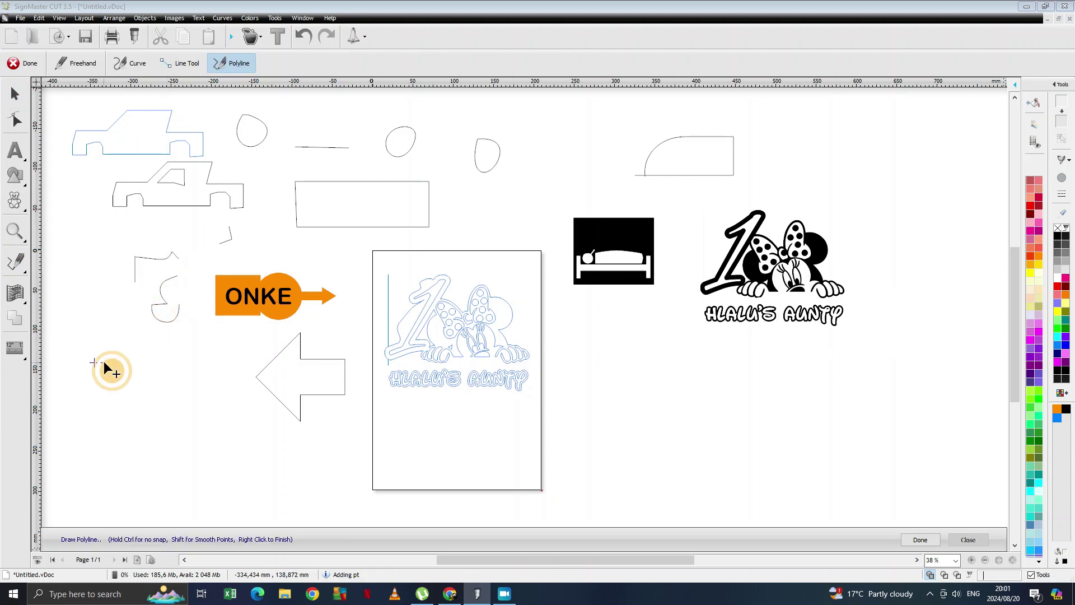
left_click(133, 363)
left_click(132, 392)
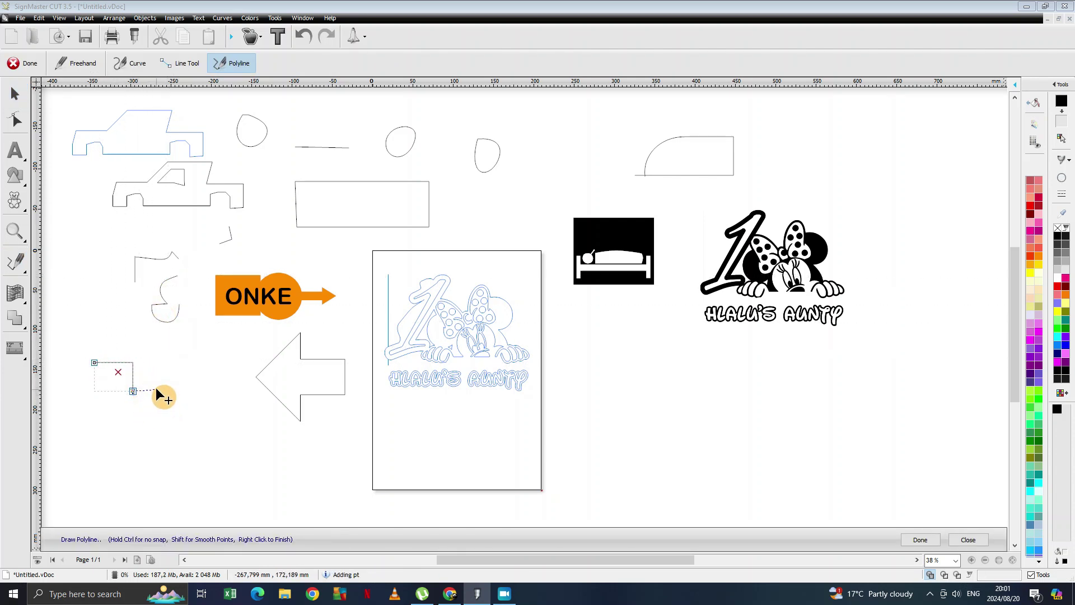
left_click(93, 391)
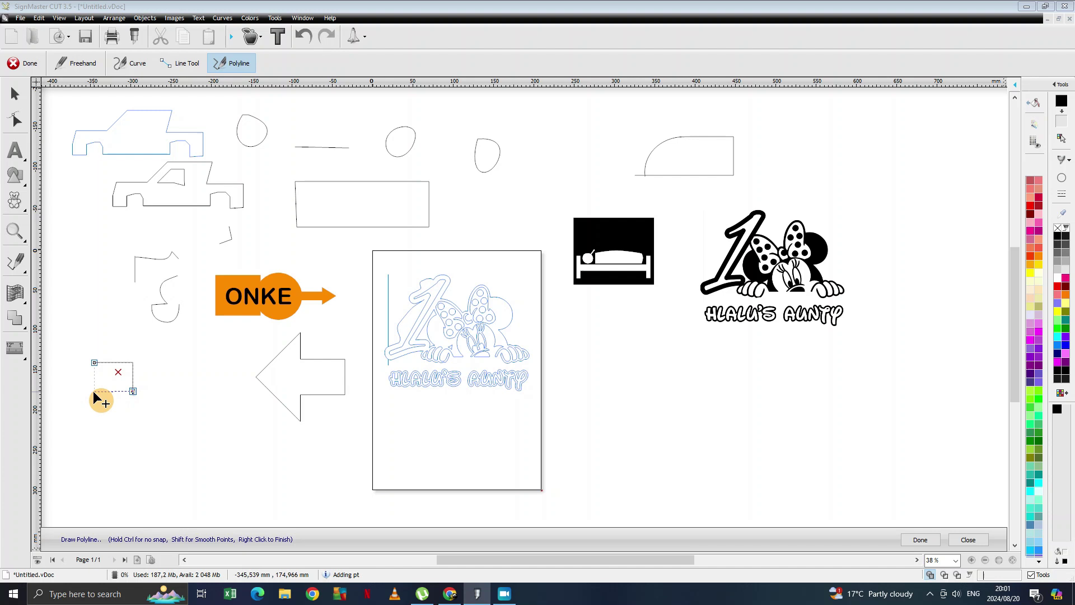
left_click(133, 391)
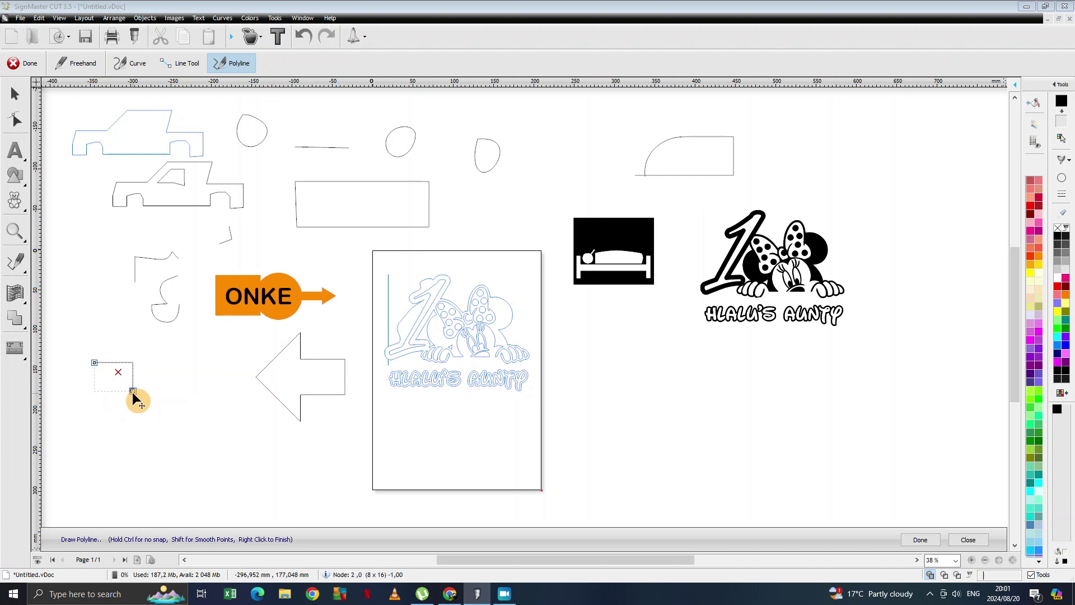
left_click(92, 388)
left_click(93, 363)
right_click(93, 361)
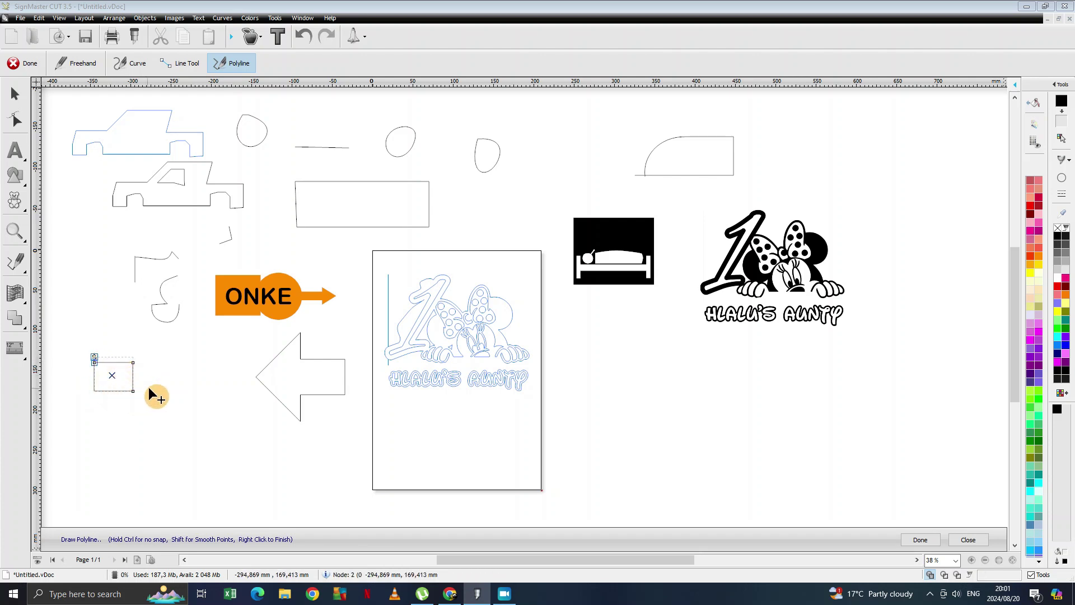
- Continue the polyline with a sloped side, a long base and a second sloped side around the small rectangle, about 128 by 47 mm overall
left_click(94, 363)
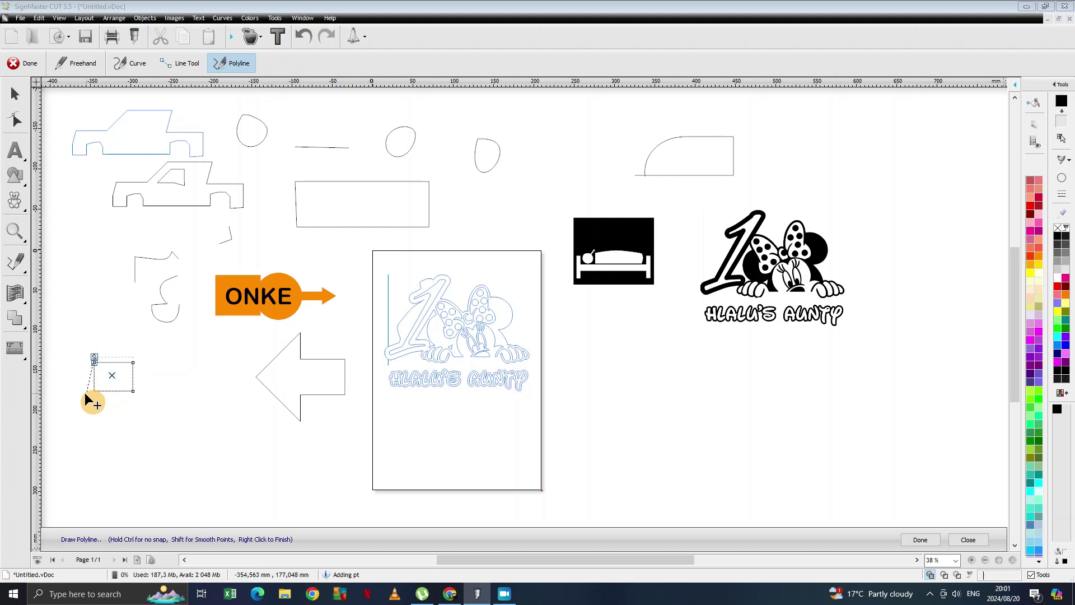
left_click(58, 388)
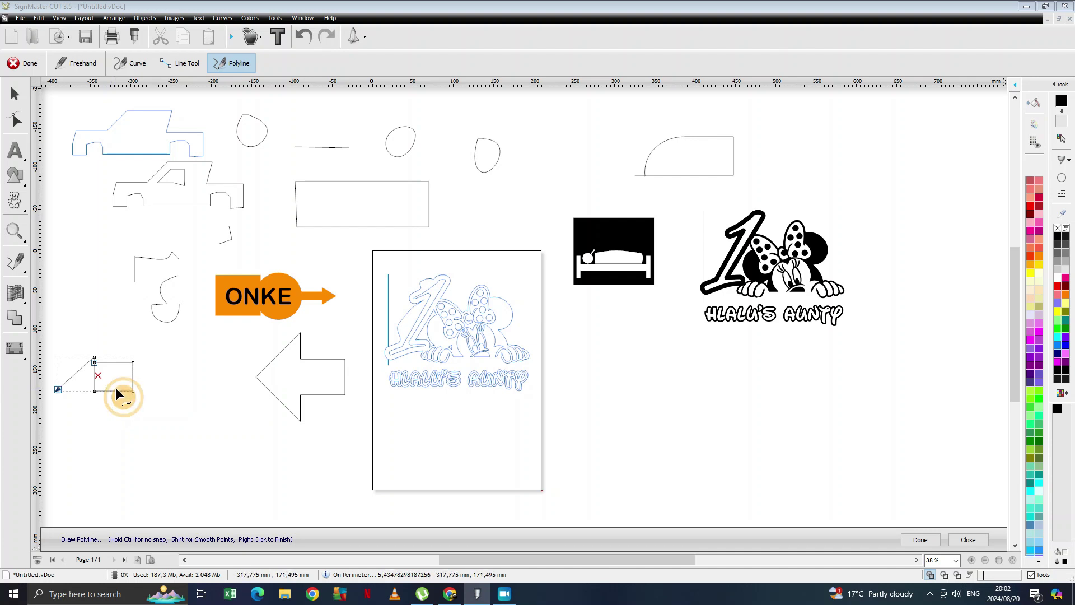
left_click(145, 388)
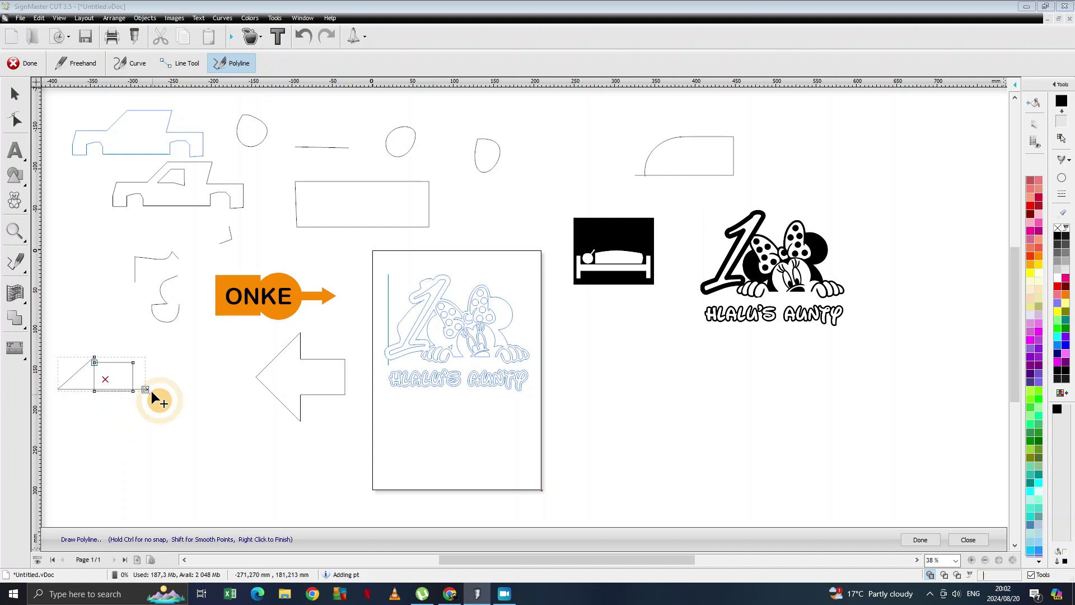
left_click(98, 353)
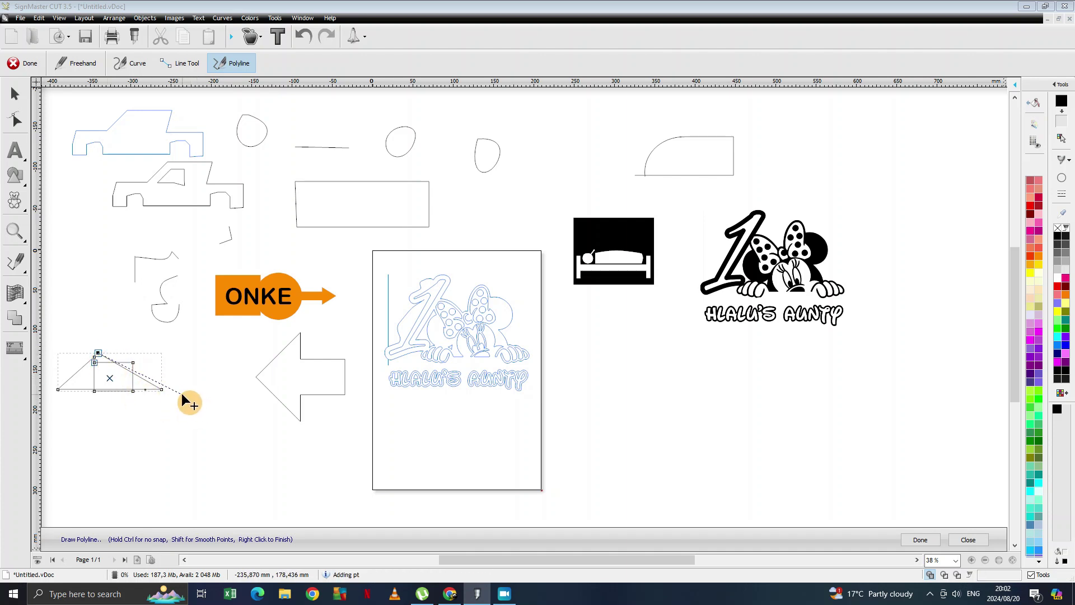
left_click(17, 96)
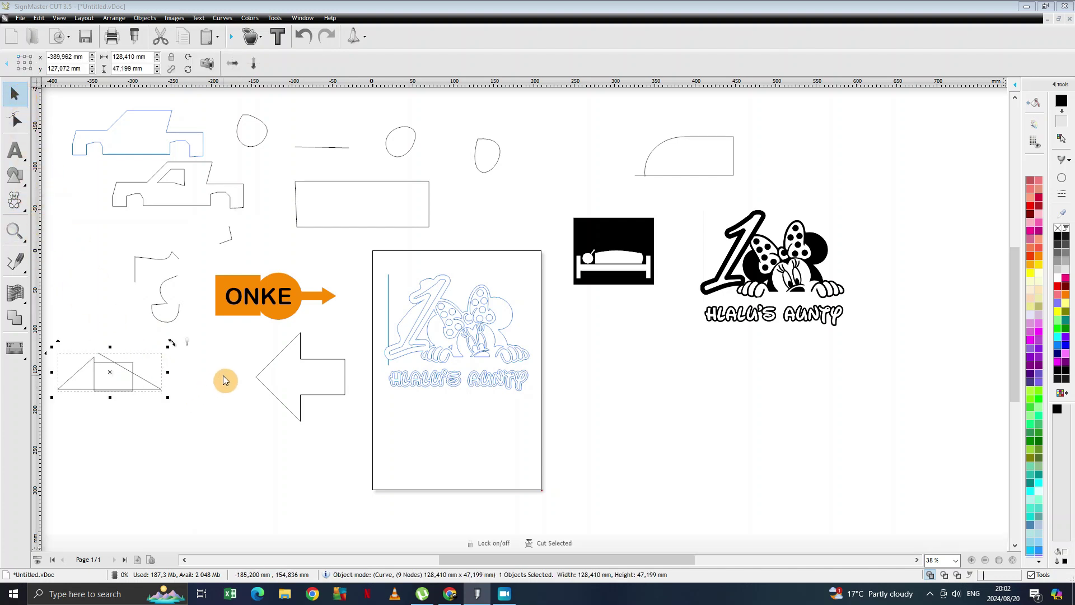
- Examine the Create Outline options and the available Flag, 2D and Cylinder distortions without applying any to the polyline
left_click(25, 302)
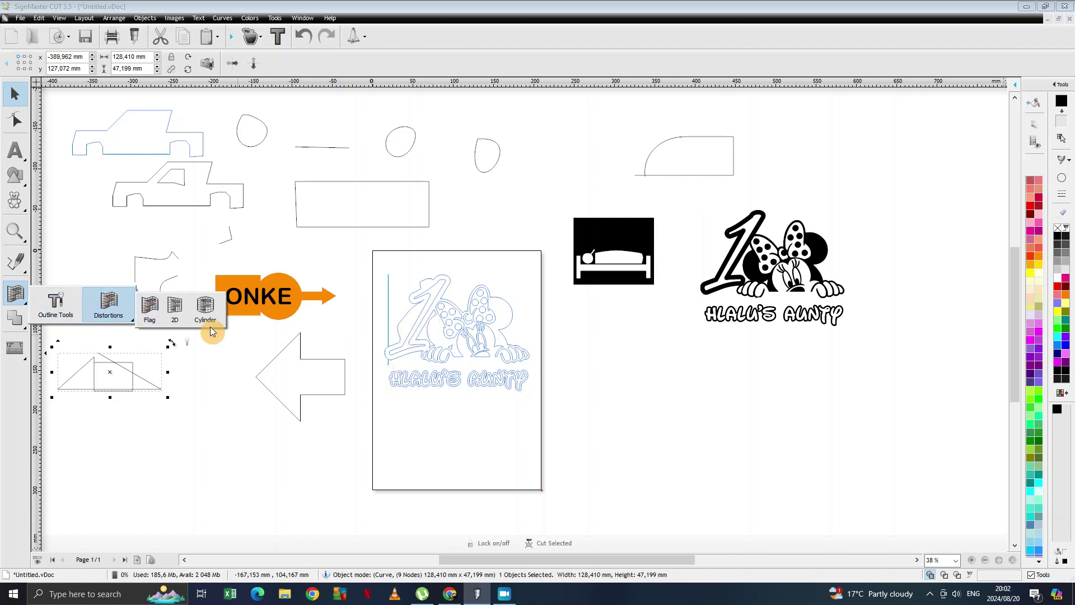
left_click(76, 314)
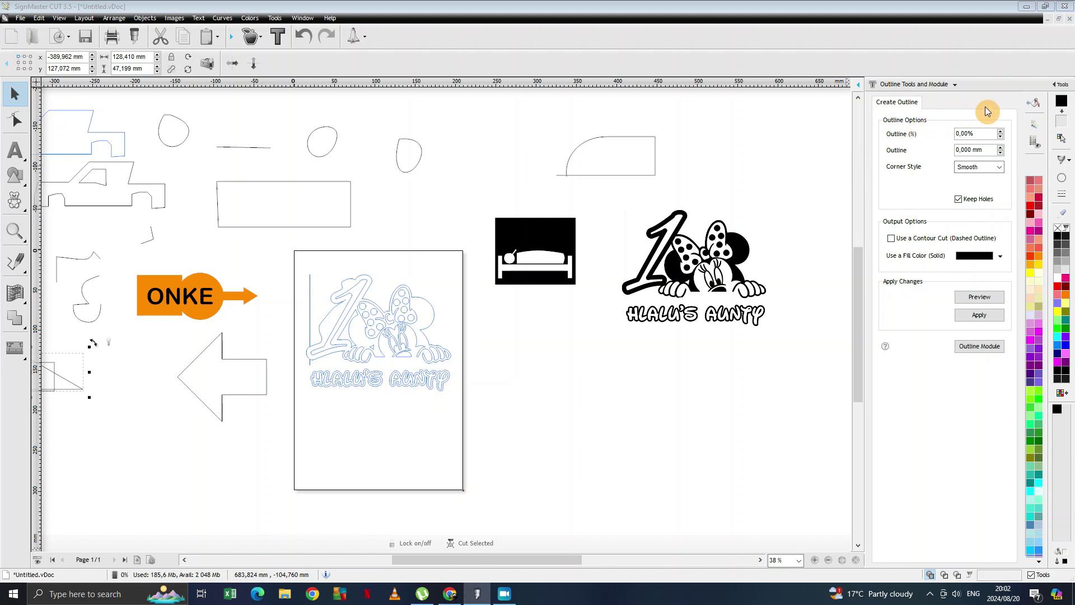
left_click(1060, 84)
left_click(17, 293)
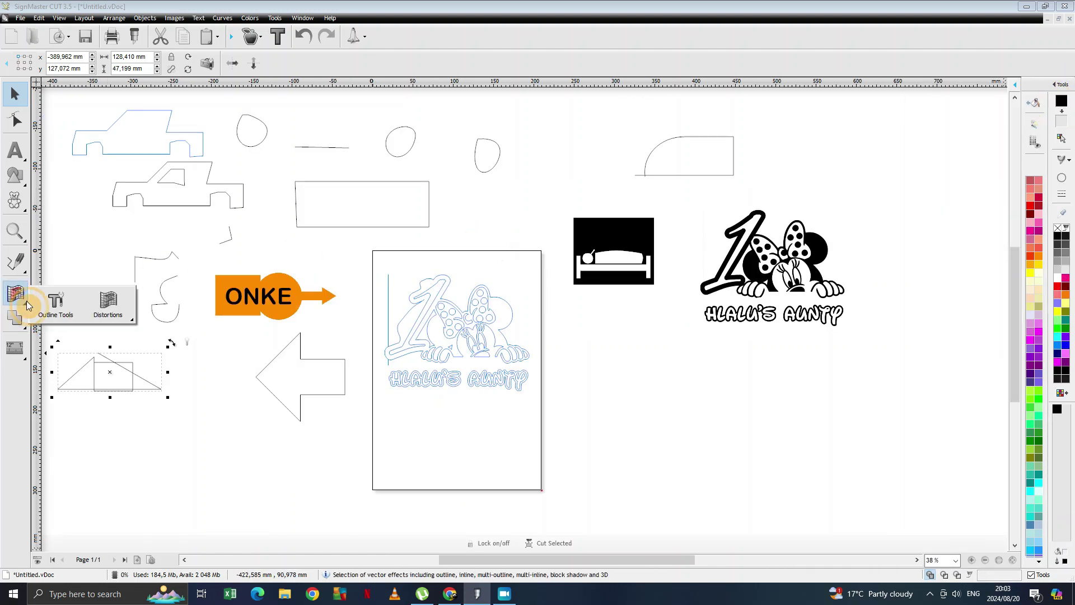
left_click(110, 305)
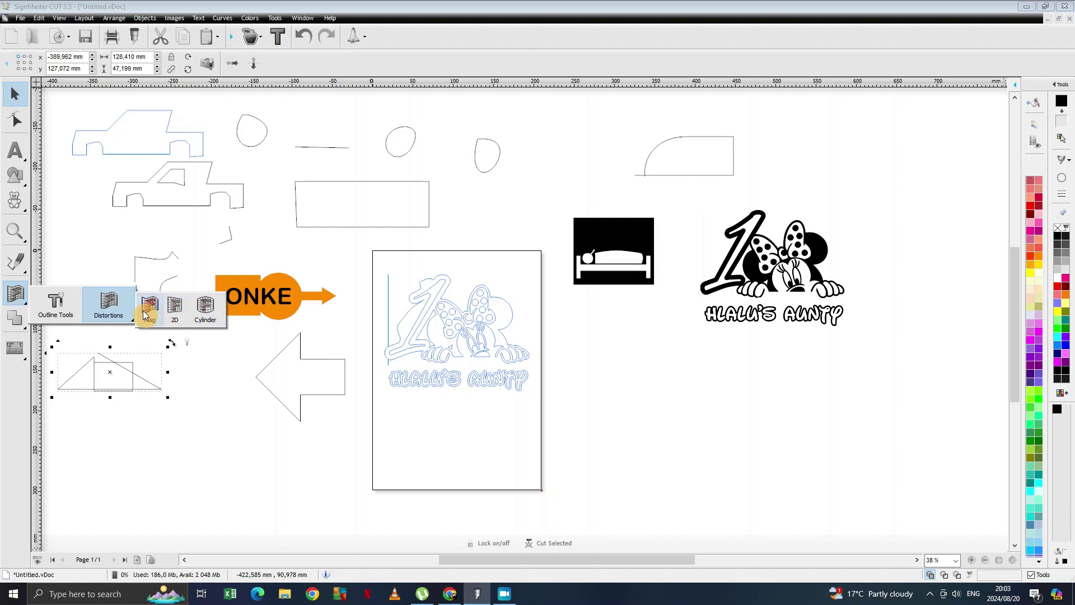
left_click(212, 378)
- Move the black text off the orange shapes and place it just below the bed clipart
left_click_drag(274, 307, 613, 371)
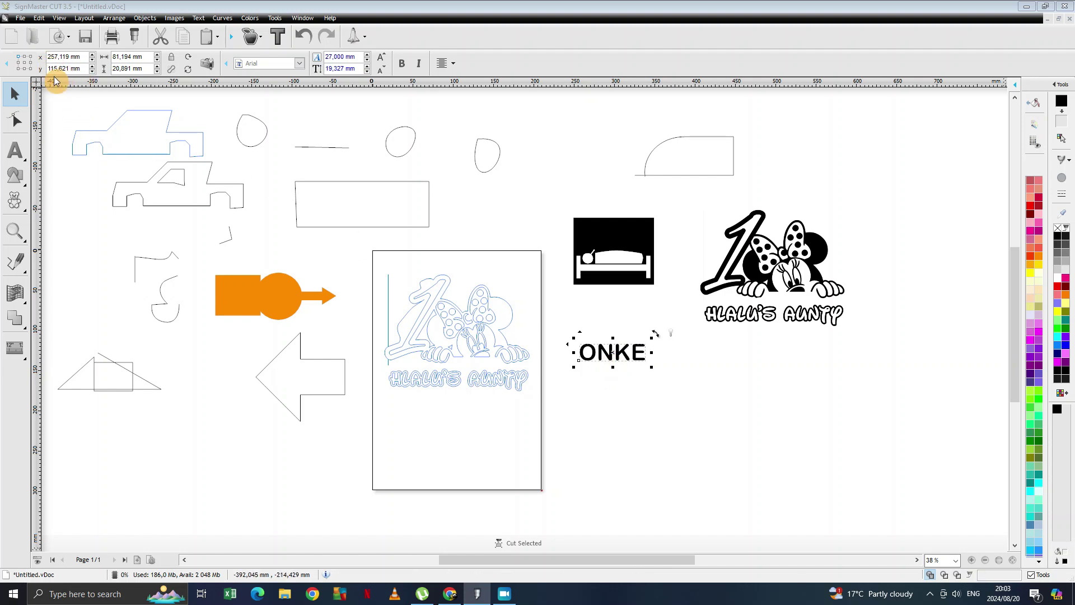
left_click(14, 94)
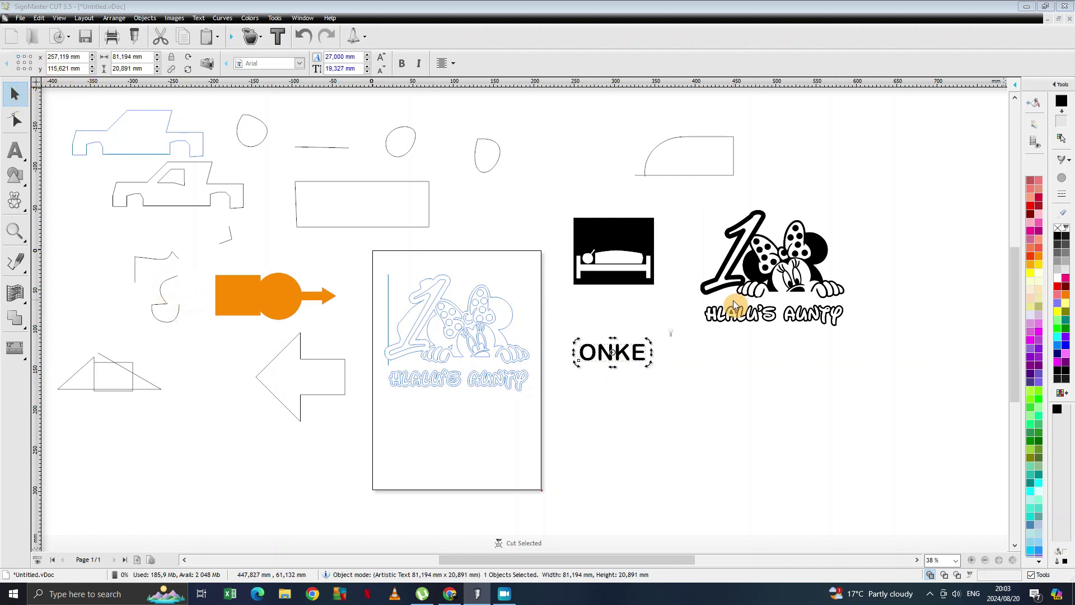
left_click(13, 95)
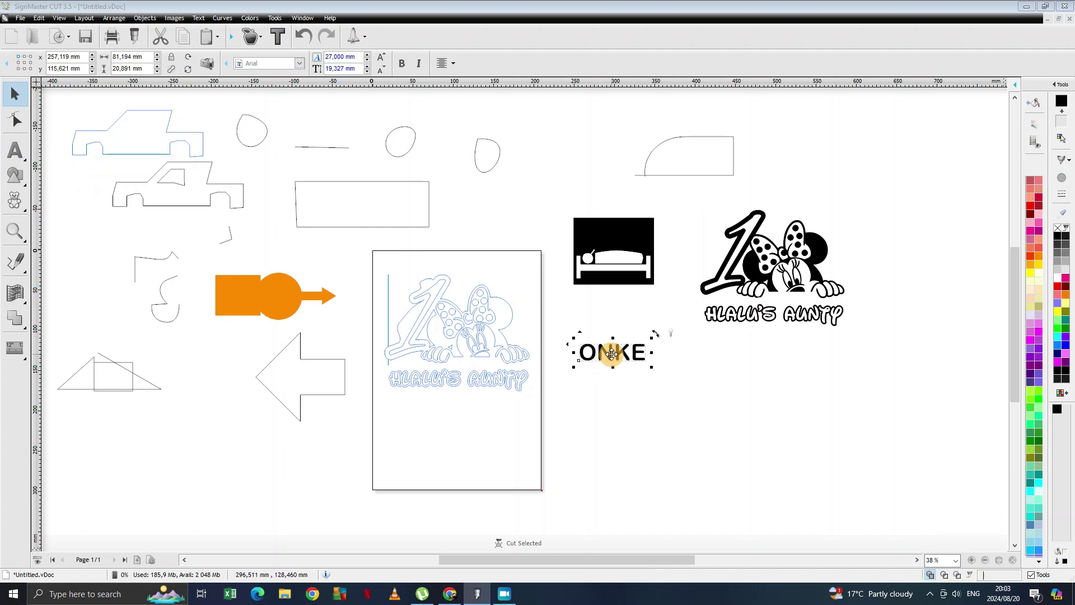
left_click(664, 361)
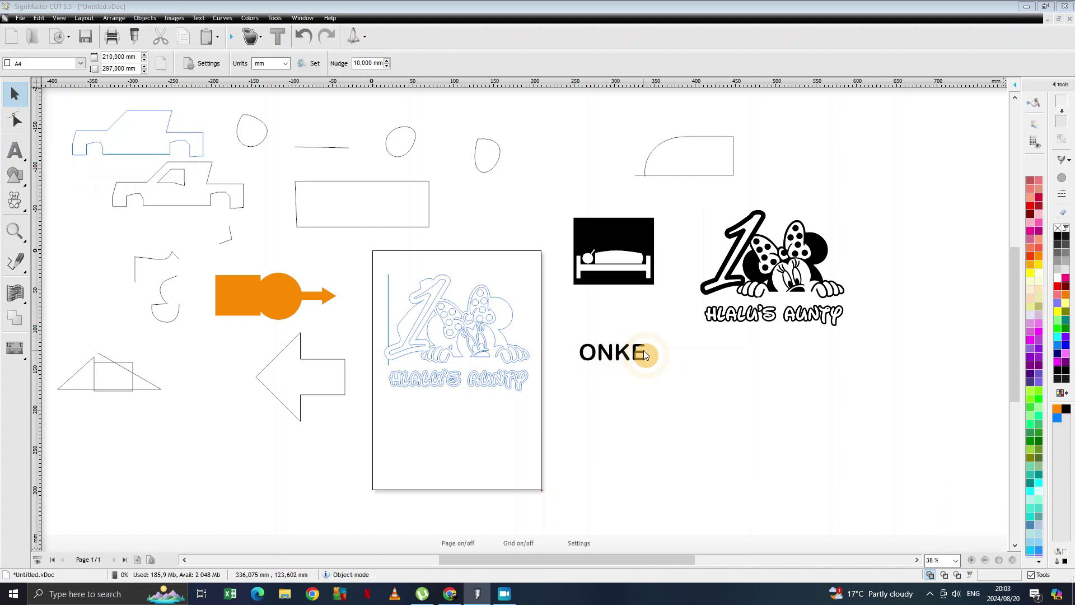
left_click(642, 359)
left_click(643, 355)
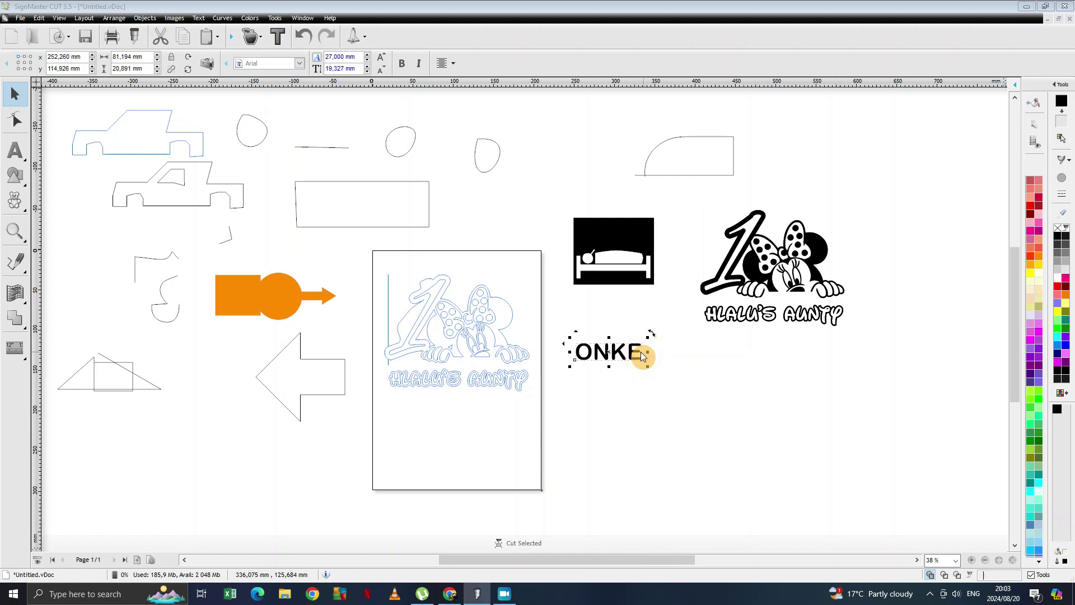
left_click_drag(610, 351, 616, 348)
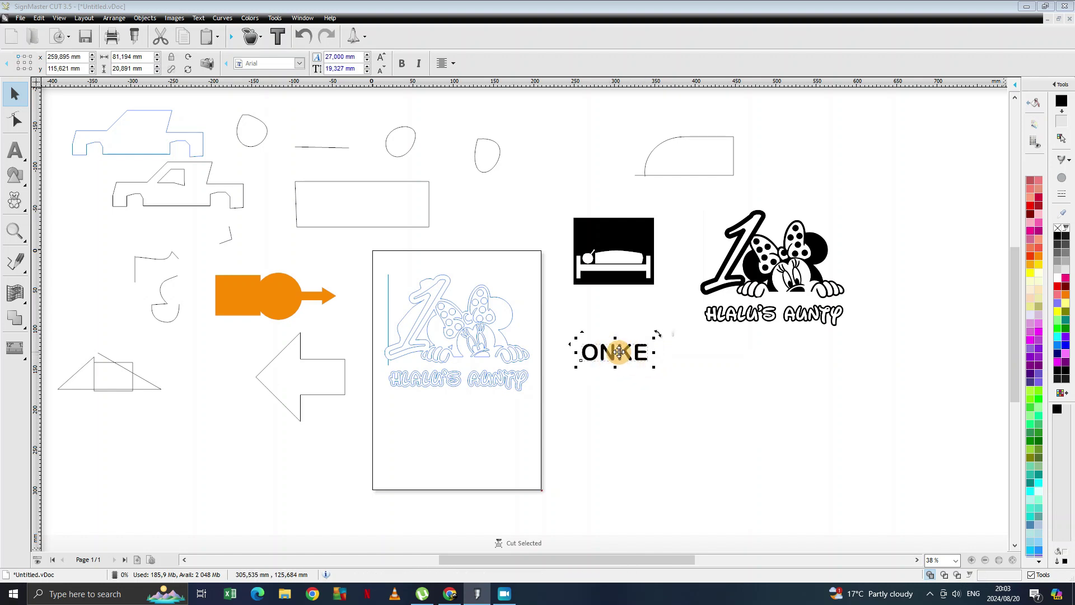
left_click(614, 350)
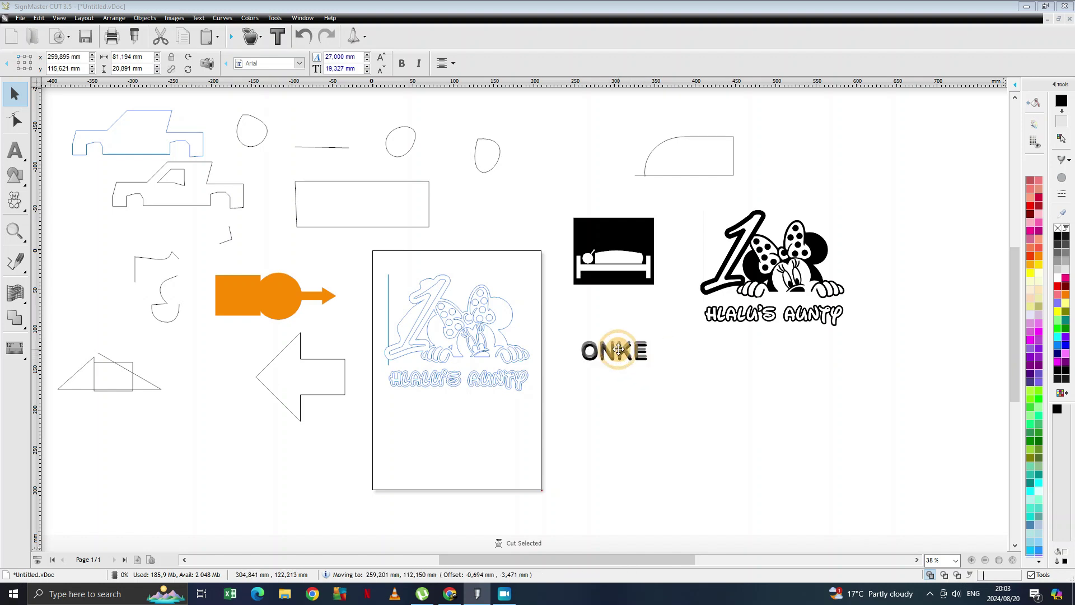
- Change the font of the whole text below the bed clipart to Arial Black
left_click(15, 150)
left_click_drag(651, 350, 577, 350)
left_click(91, 65)
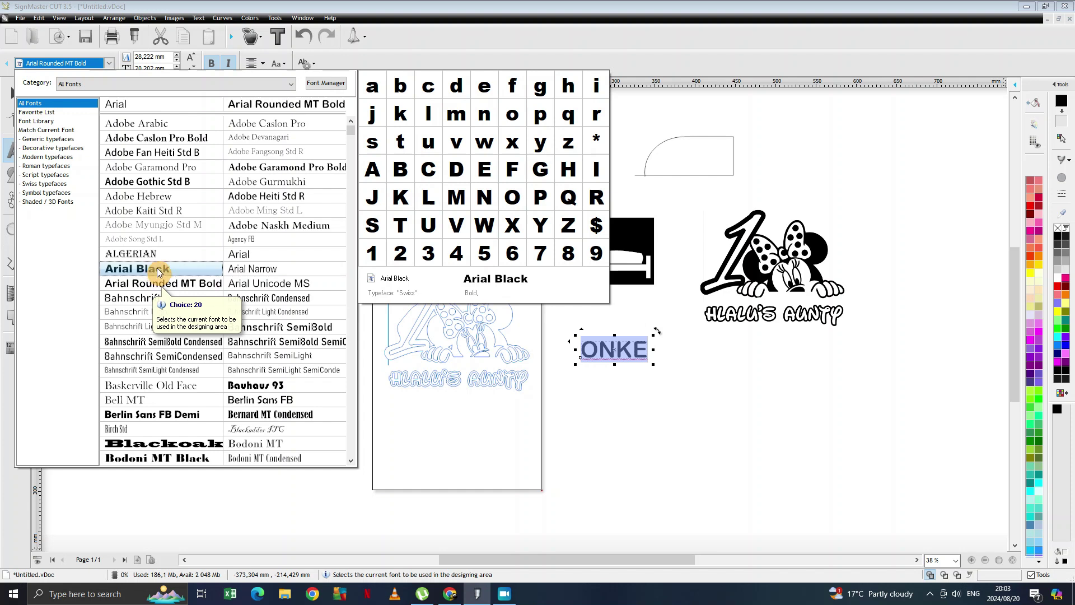
left_click(157, 270)
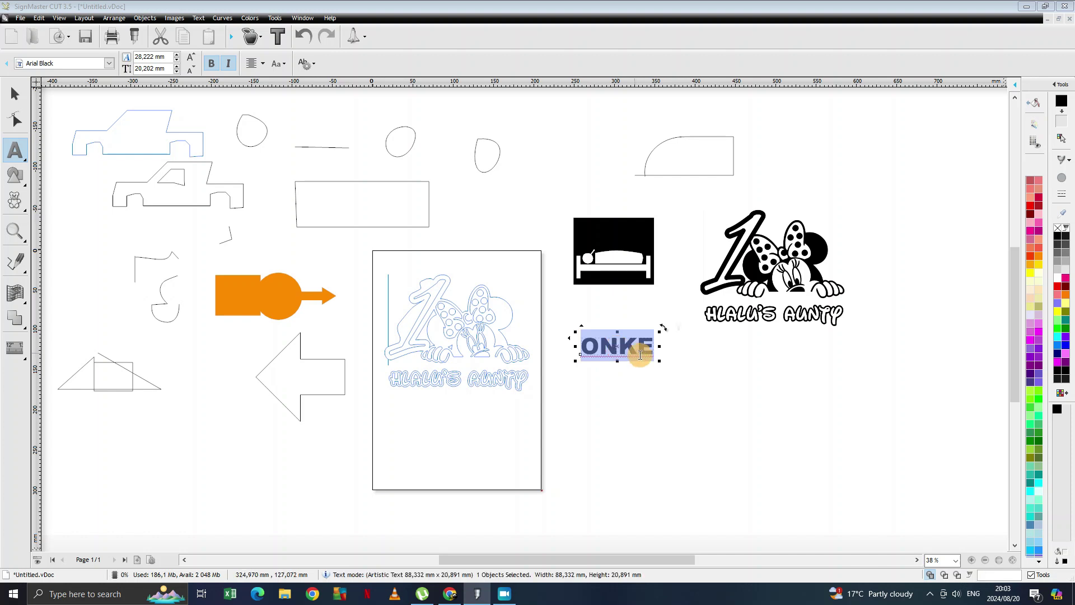
- Enlarge the black text below the bed clipart to about 167 by 40 mm and create its cutting contour with Keep Holes enabled
left_click_drag(664, 362, 722, 376)
left_click_drag(644, 358, 658, 386)
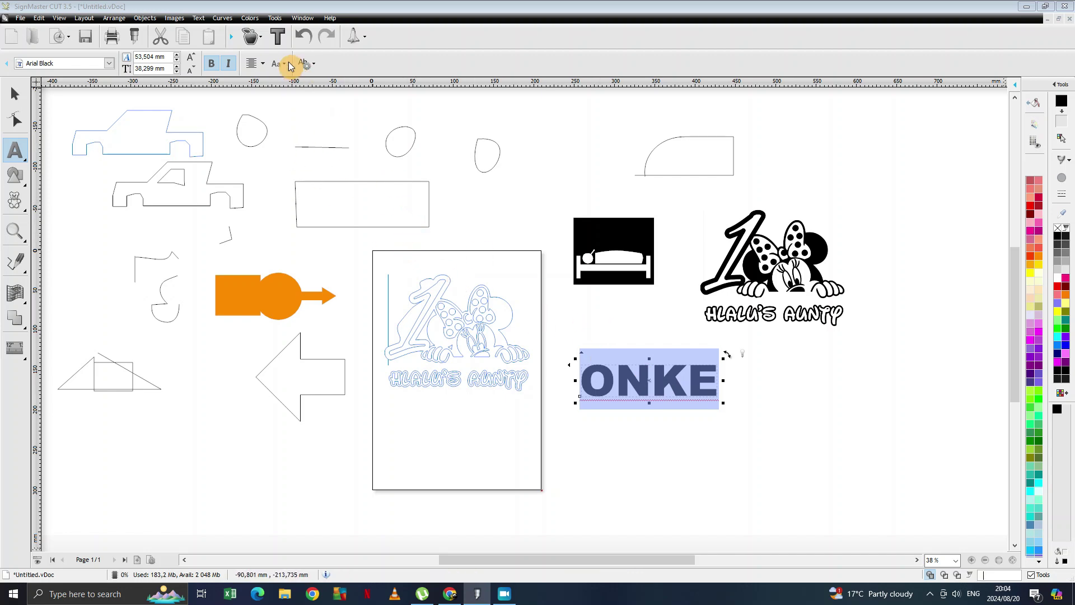
left_click(259, 38)
left_click(233, 60)
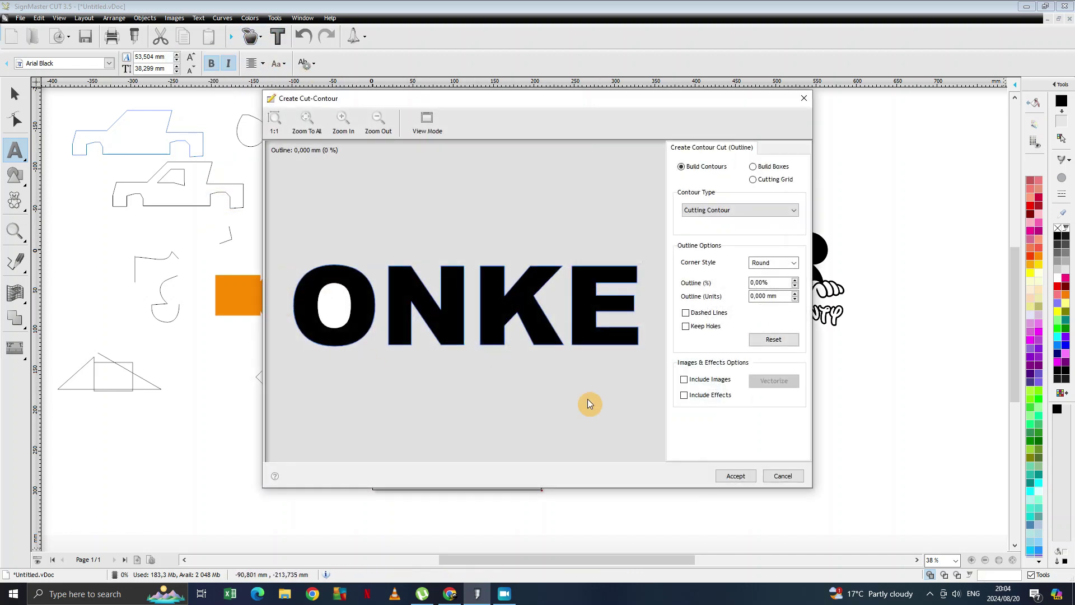
left_click(685, 327)
left_click(361, 324)
left_click(734, 476)
left_click(664, 410)
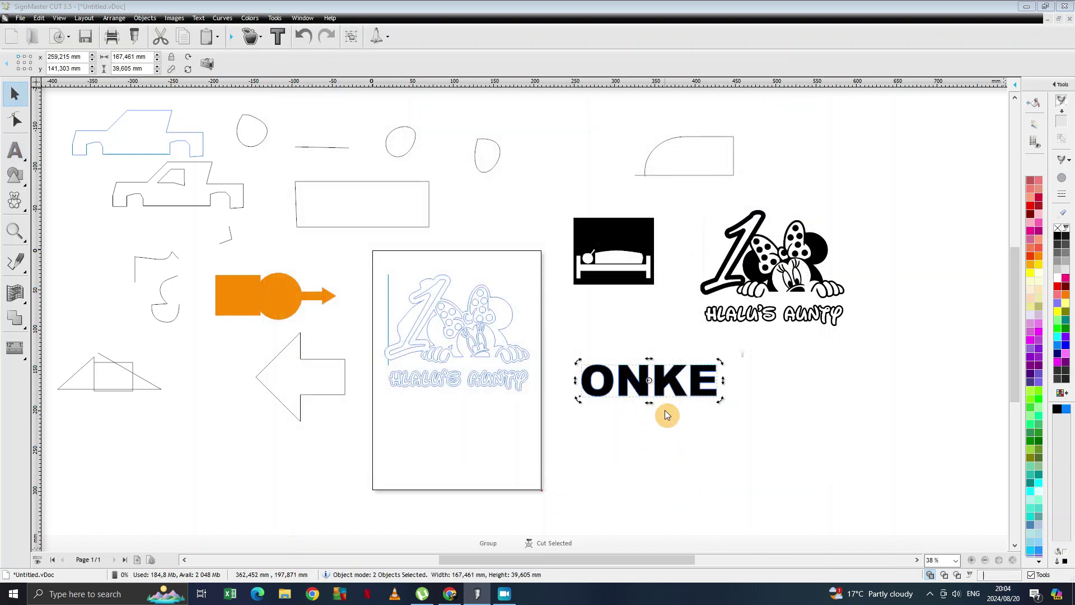
- Separate the contour from the black text, placing the contour below the bed clipart and the text below the black cartoon artwork
left_click_drag(650, 381, 630, 331)
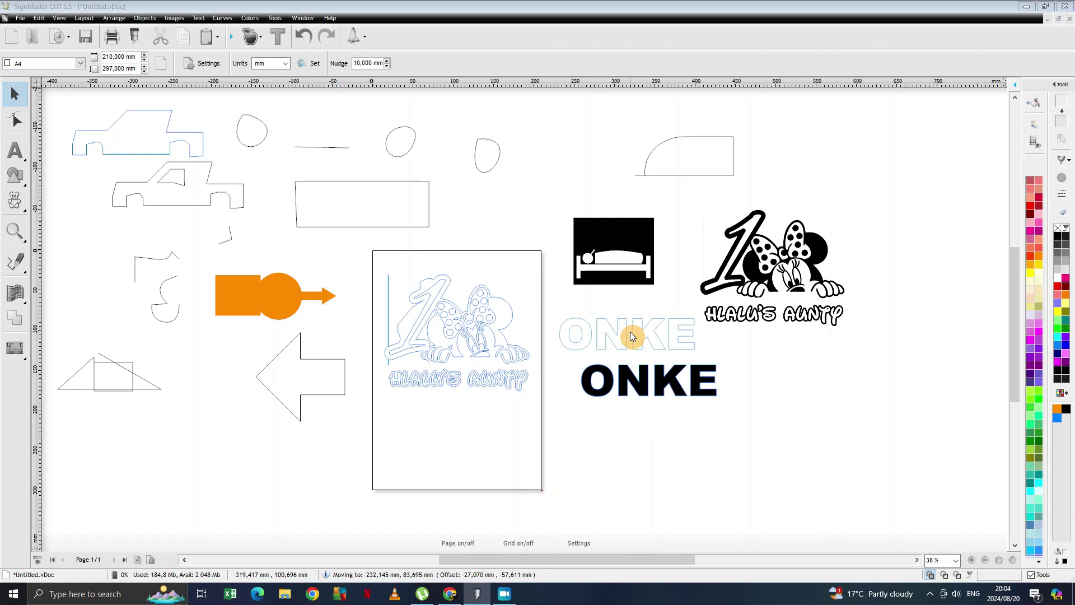
left_click(650, 381)
left_click_drag(650, 381, 804, 366)
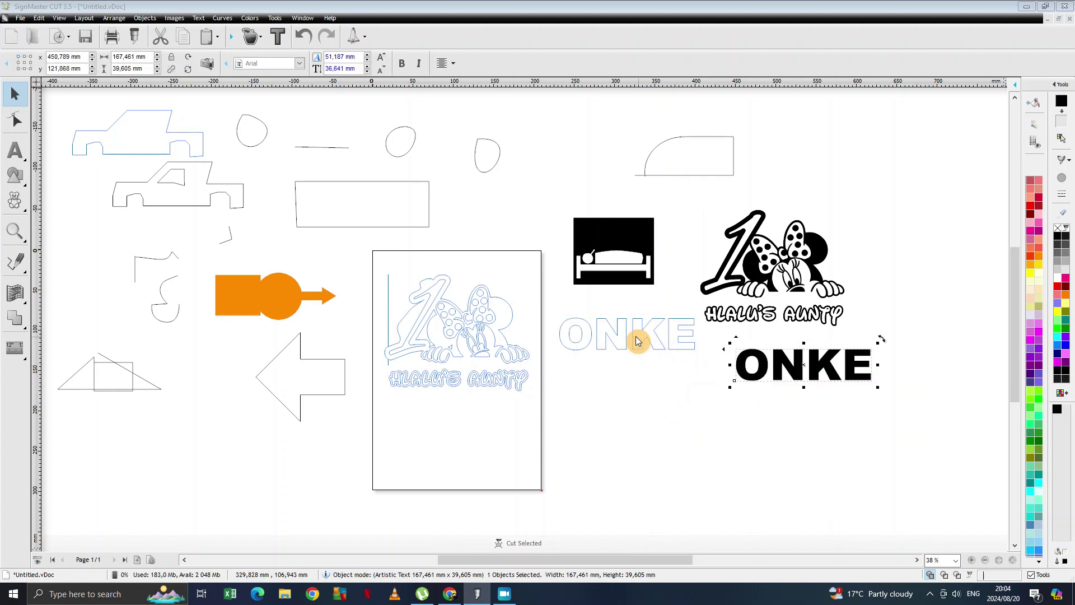
left_click(626, 334)
left_click_drag(629, 390, 634, 392)
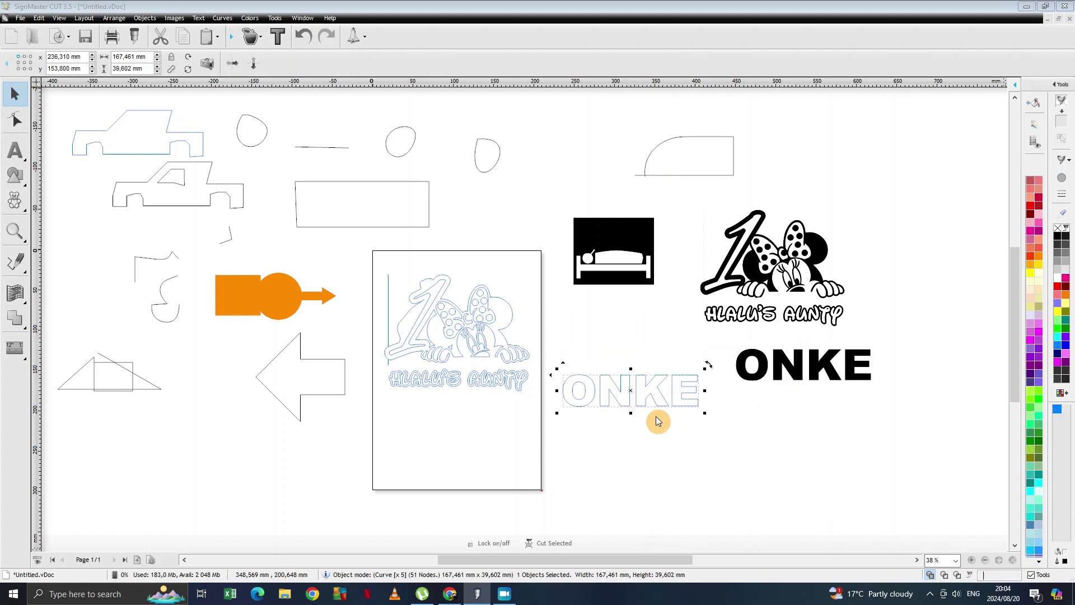
left_click(642, 399)
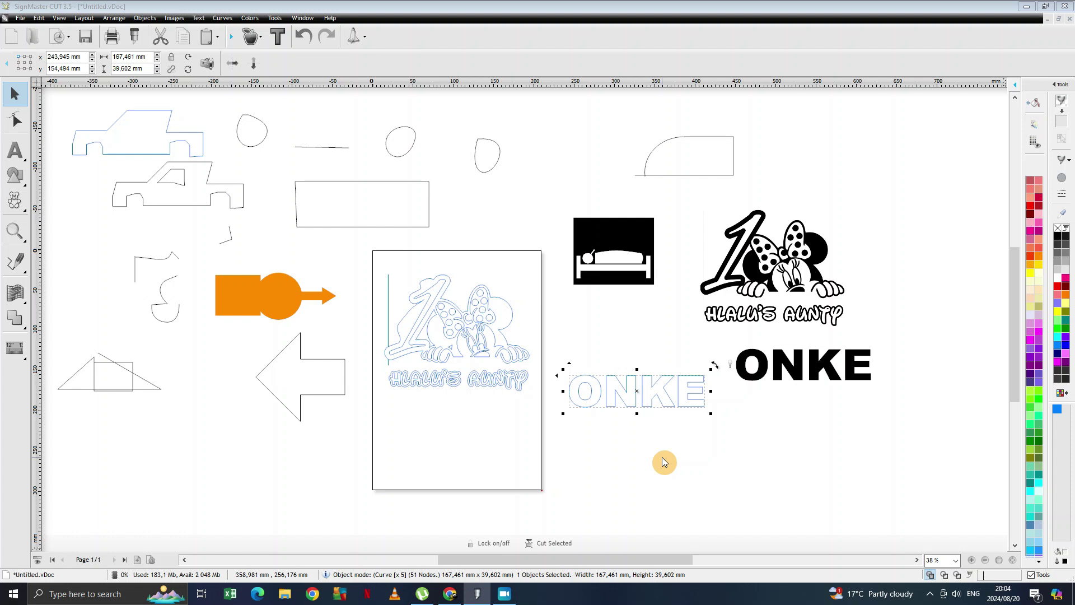
- Apply a Flag distortion to the text contour and pull both lower corners down to make it about 58 mm high overall
left_click(26, 305)
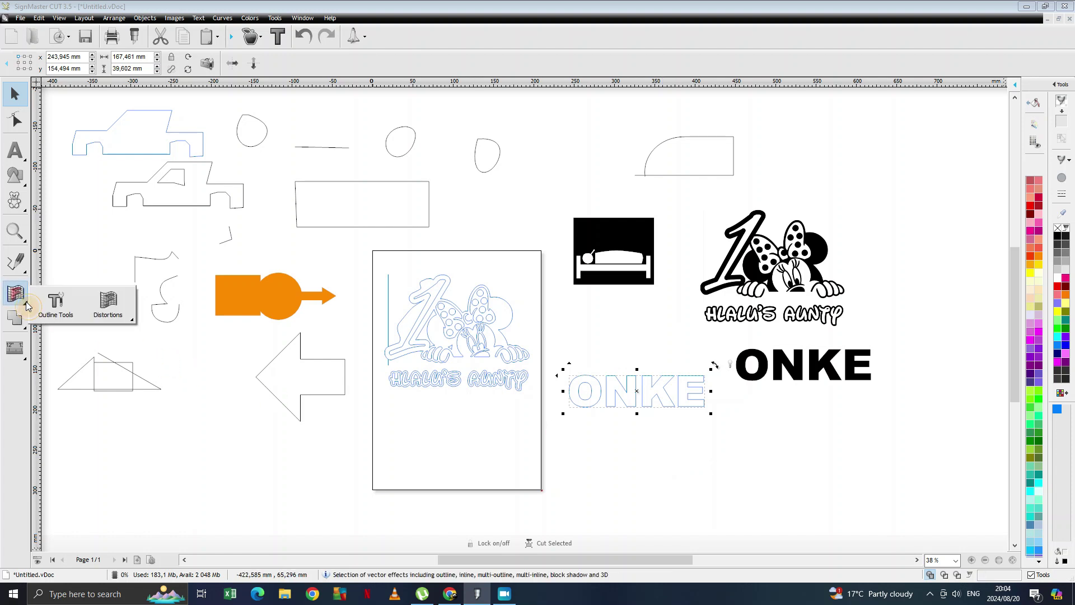
left_click(108, 305)
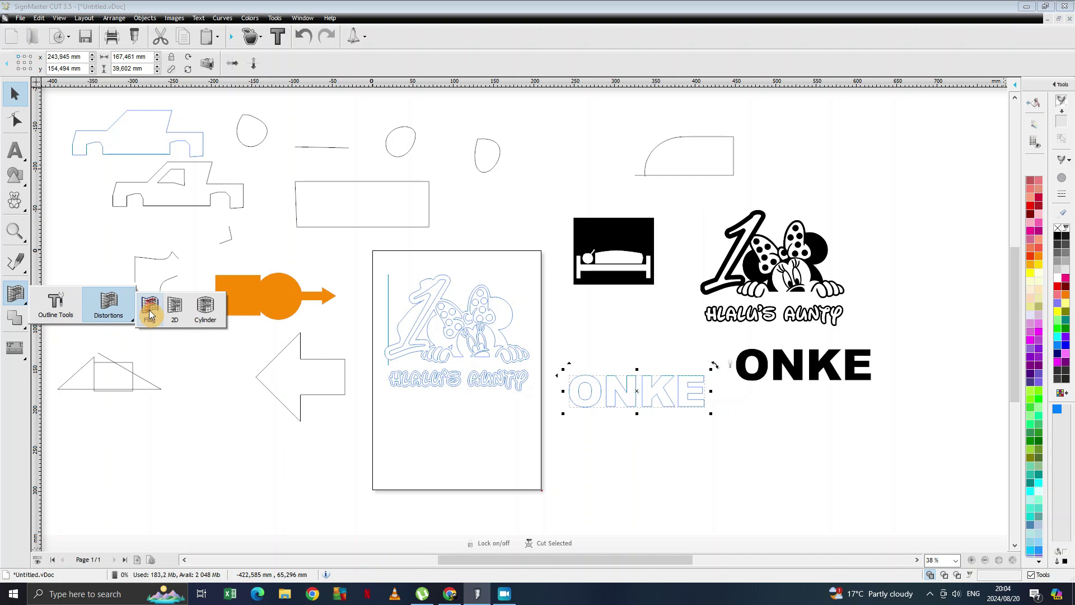
left_click(150, 313)
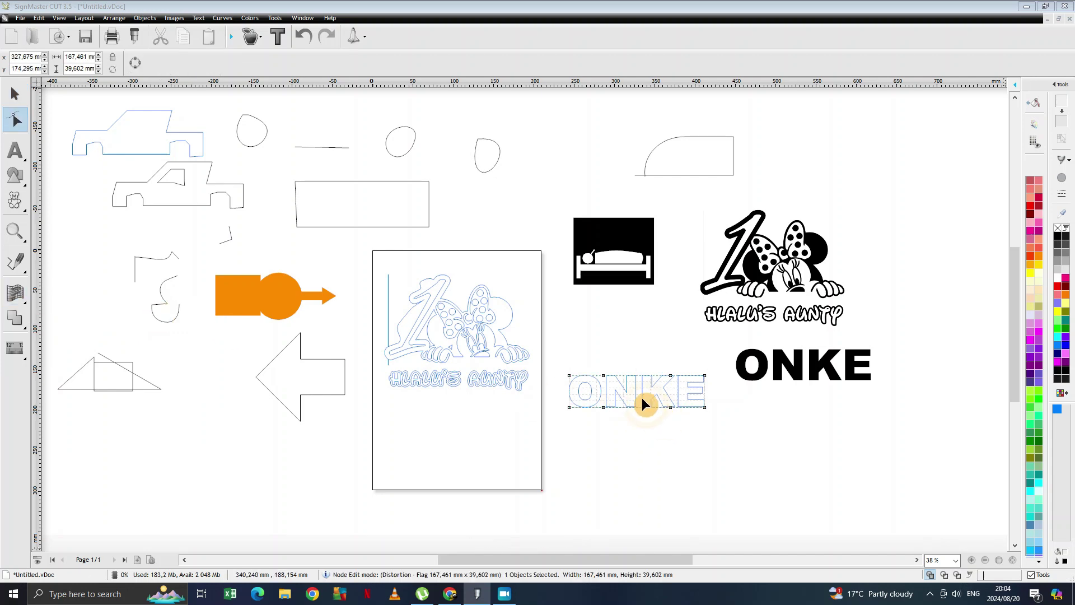
scroll(623, 387, "up", 2)
scroll(556, 335, "up", 3)
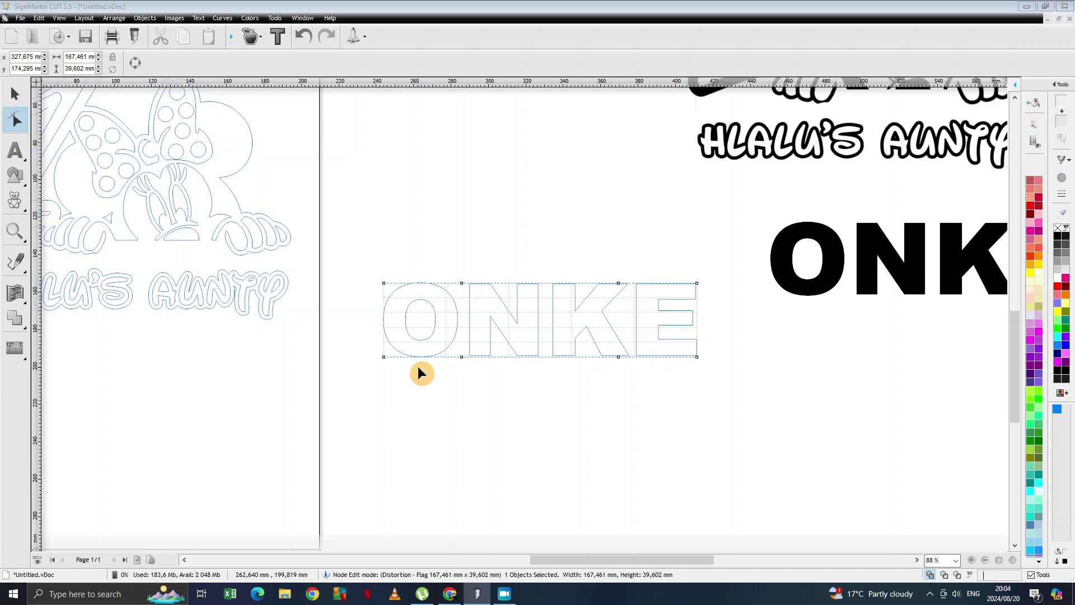
left_click_drag(383, 357, 386, 390)
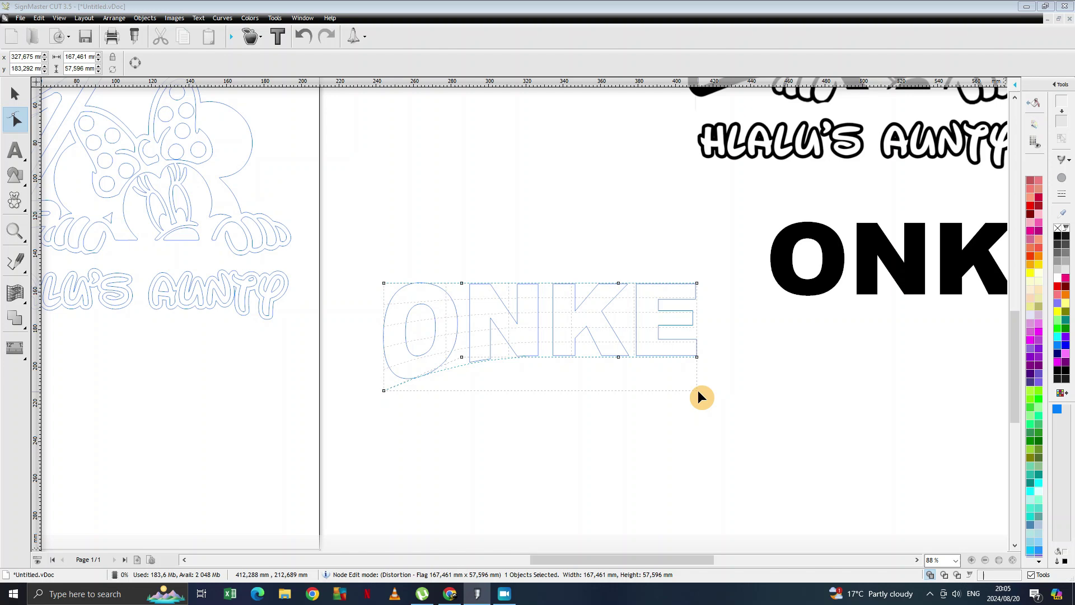
left_click_drag(697, 358, 696, 388)
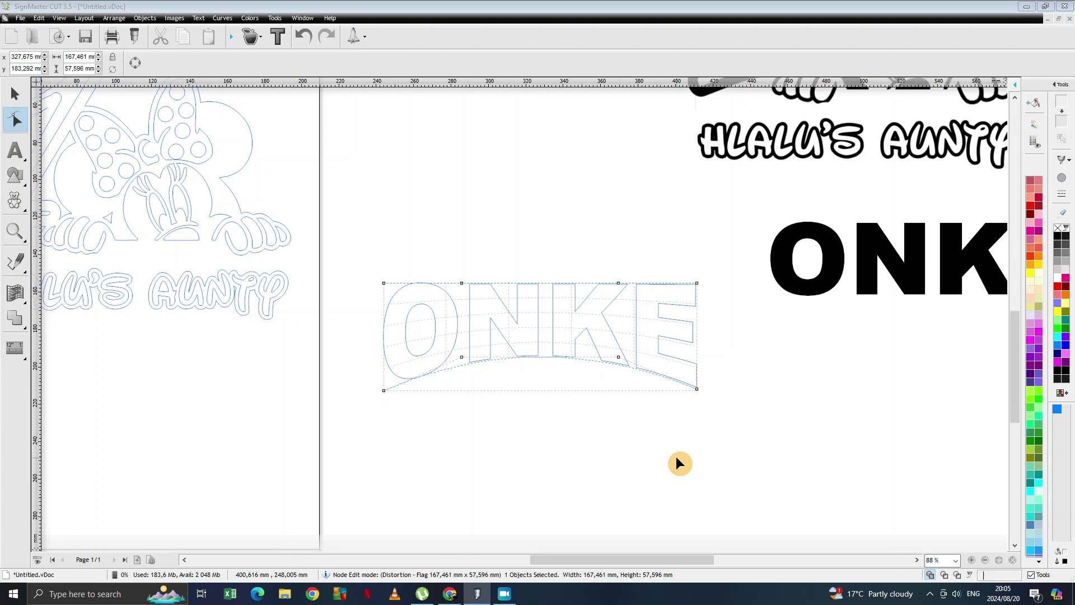
left_click(537, 448)
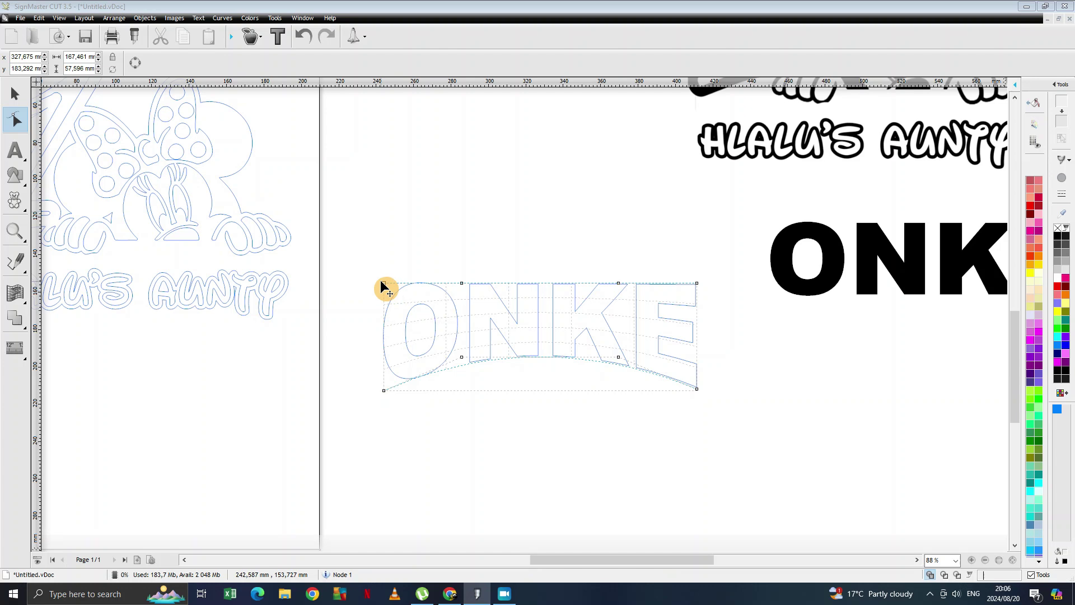
- Lower both upper corners of the Flag distortion to arch the text contour, and move it slightly closer to the bed clipart
left_click_drag(381, 282, 384, 305)
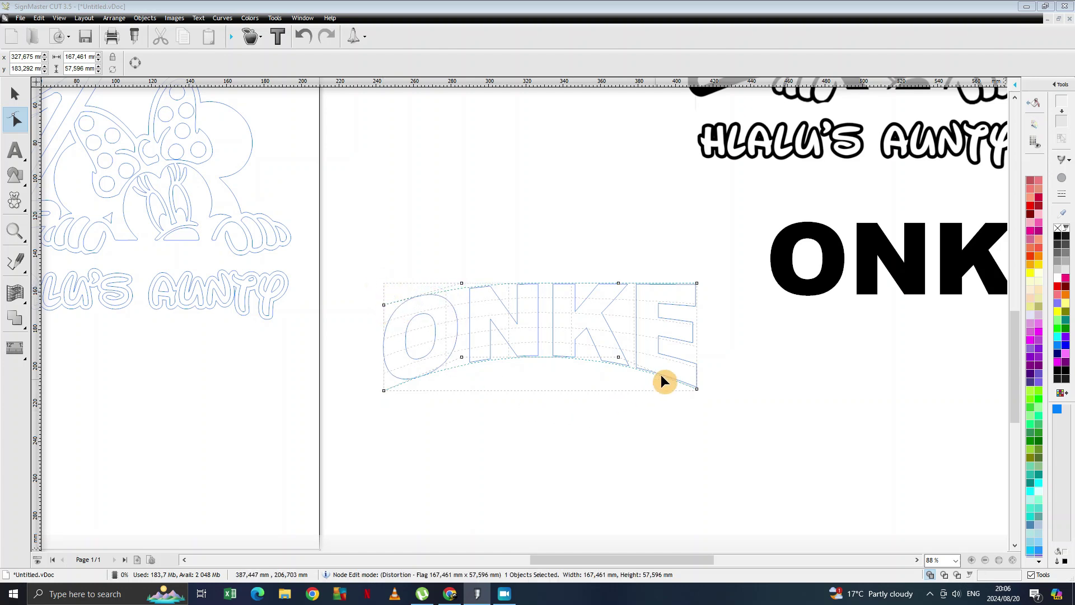
left_click_drag(697, 284, 697, 306)
left_click_drag(690, 380, 689, 382)
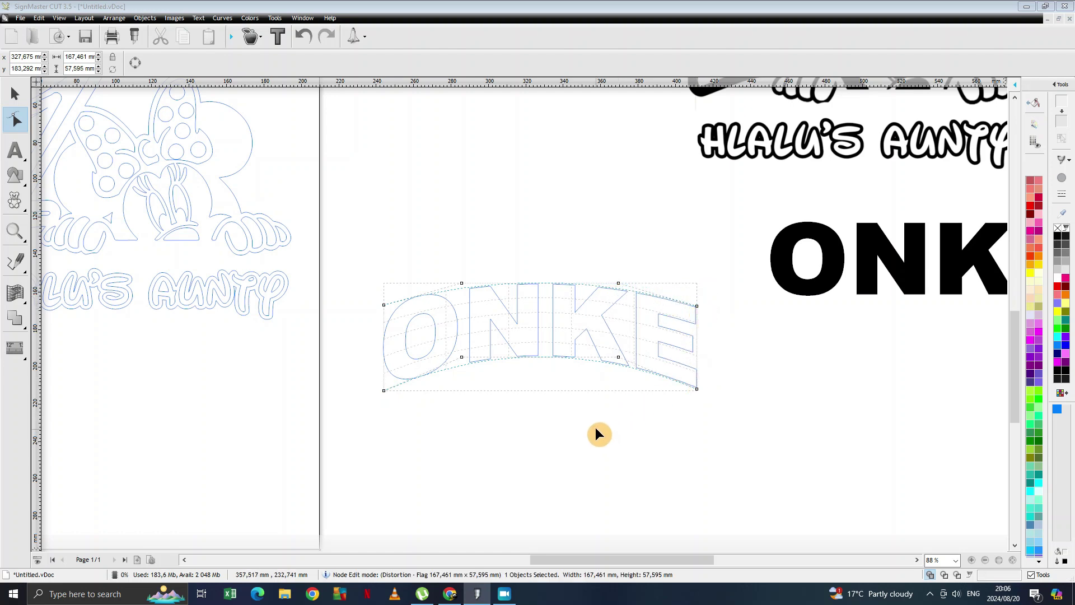
left_click(15, 93)
left_click(543, 259)
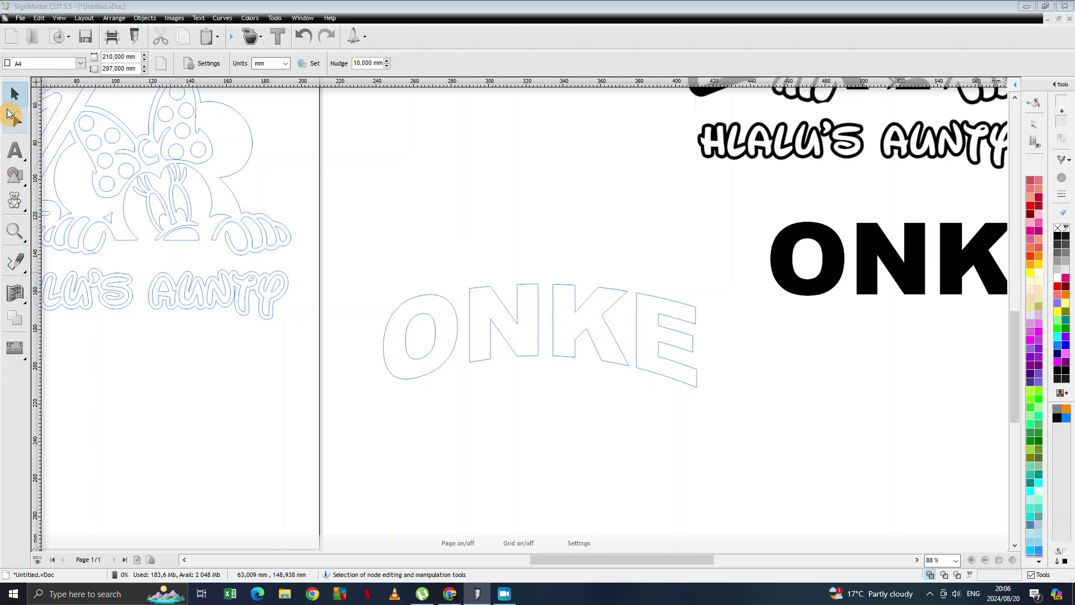
scroll(498, 314, "down", 2)
left_click(614, 370)
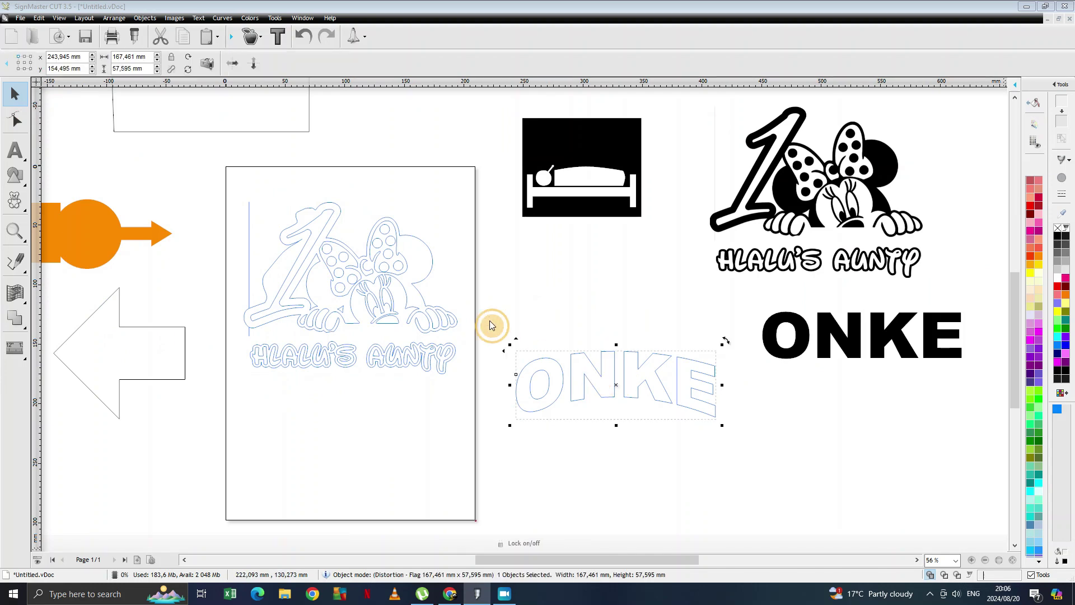
scroll(621, 392, "down", 1)
left_click_drag(599, 374, 590, 358)
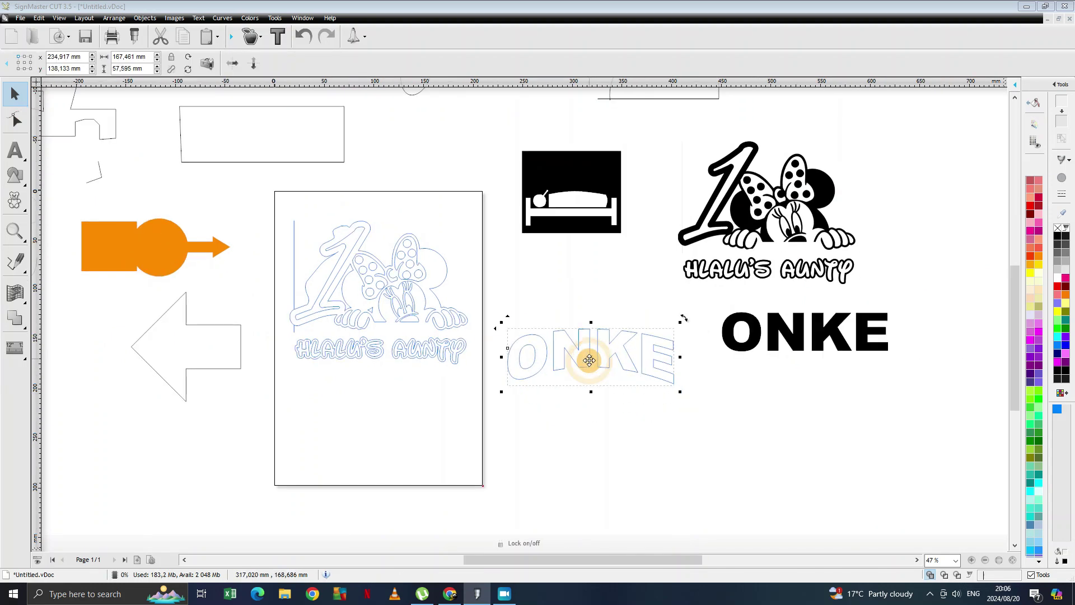
- Apply a 2D distortion to the arched contour and pull its lower-right corner outward and up, making it about 195 mm wide
left_click(19, 295)
left_click(108, 305)
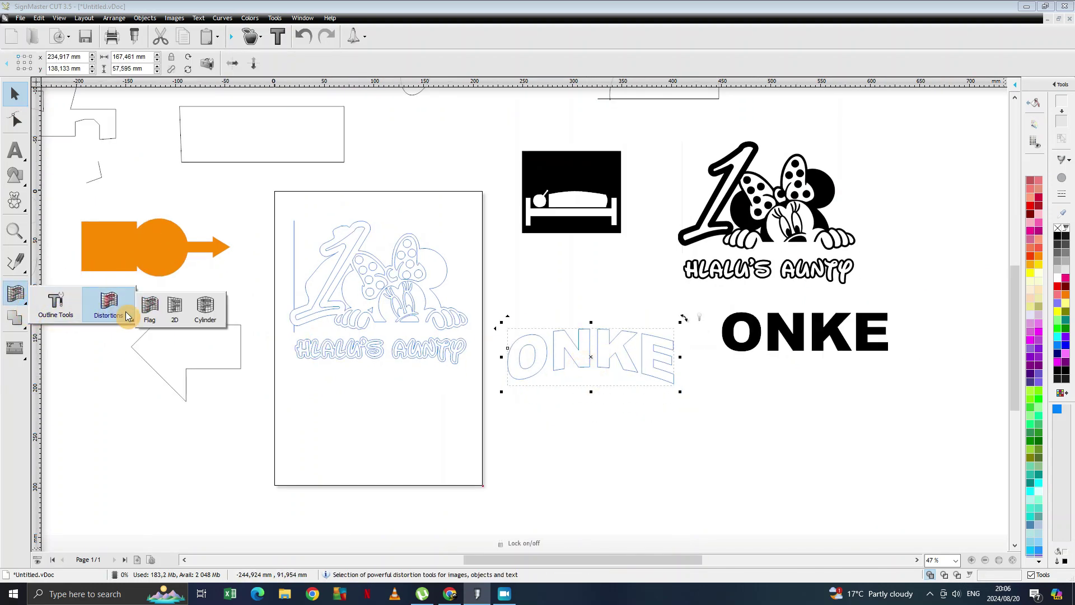
left_click(175, 305)
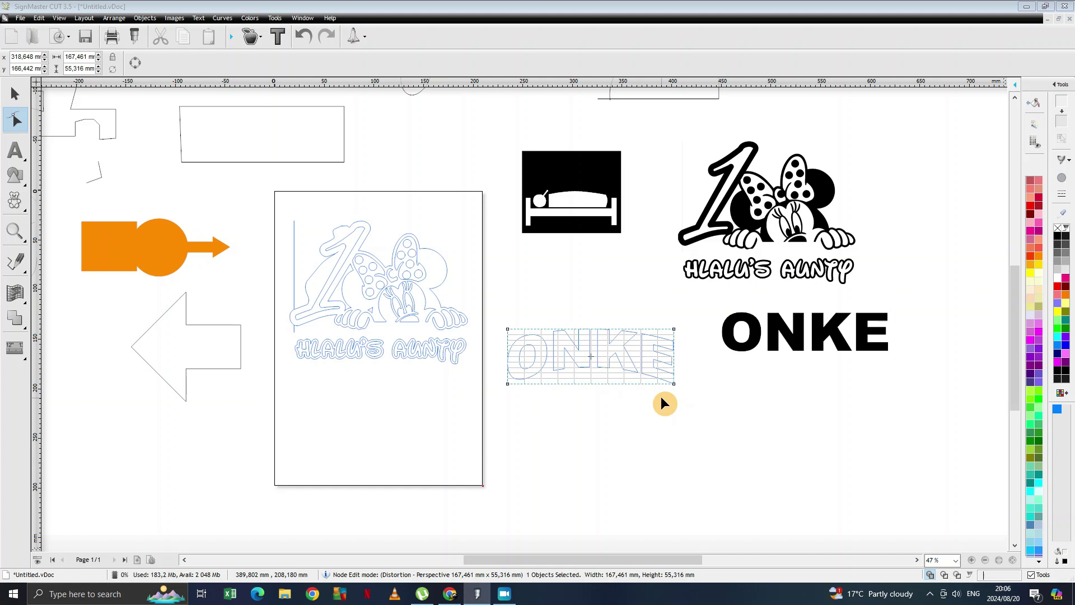
left_click_drag(673, 384, 701, 368)
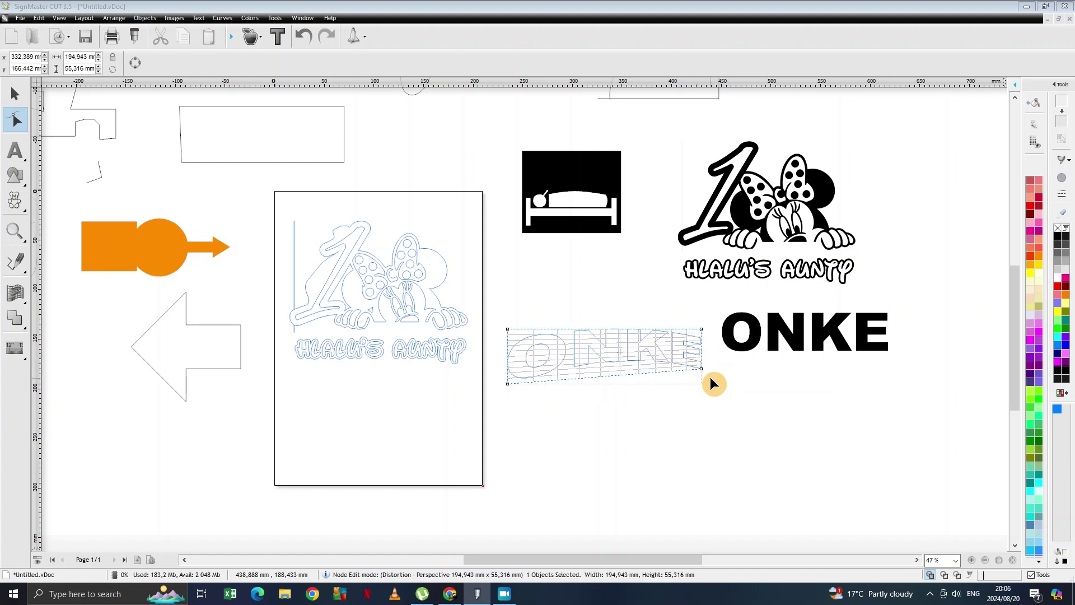
left_click(15, 94)
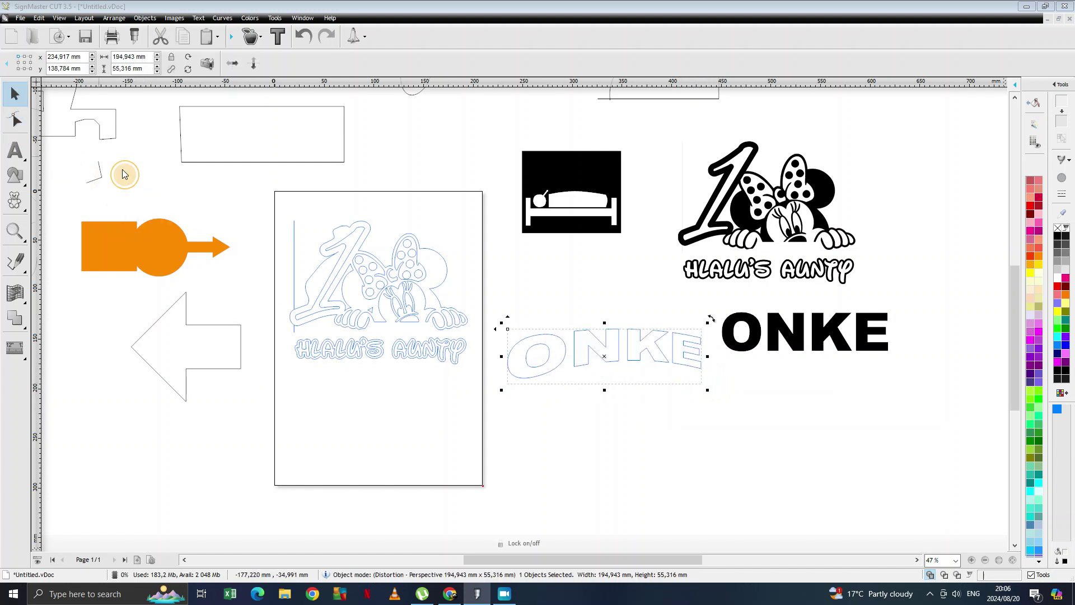
left_click(663, 394)
left_click(642, 382)
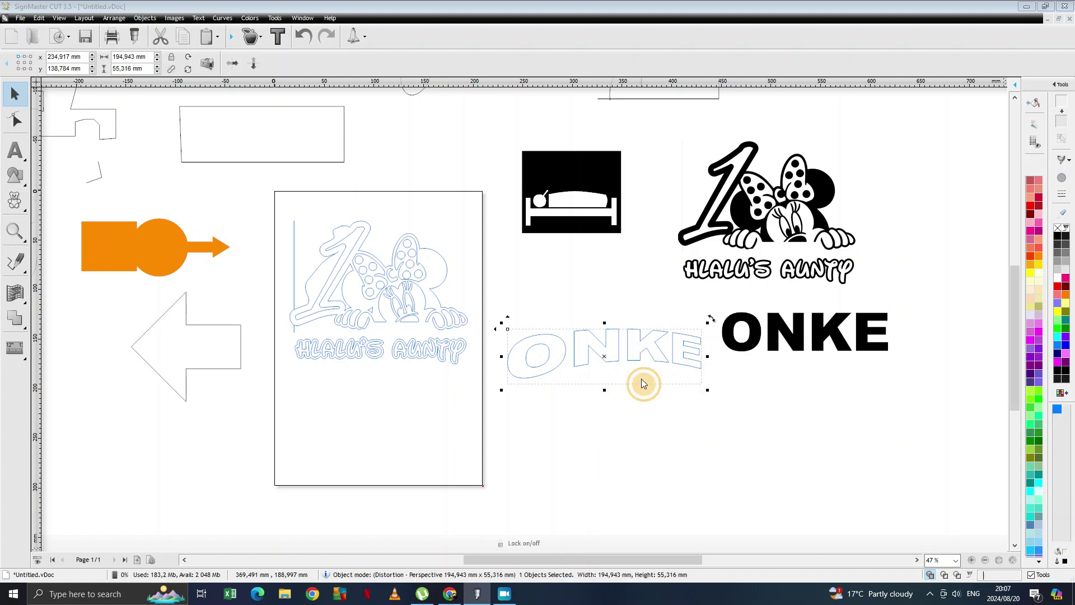
left_click(635, 431)
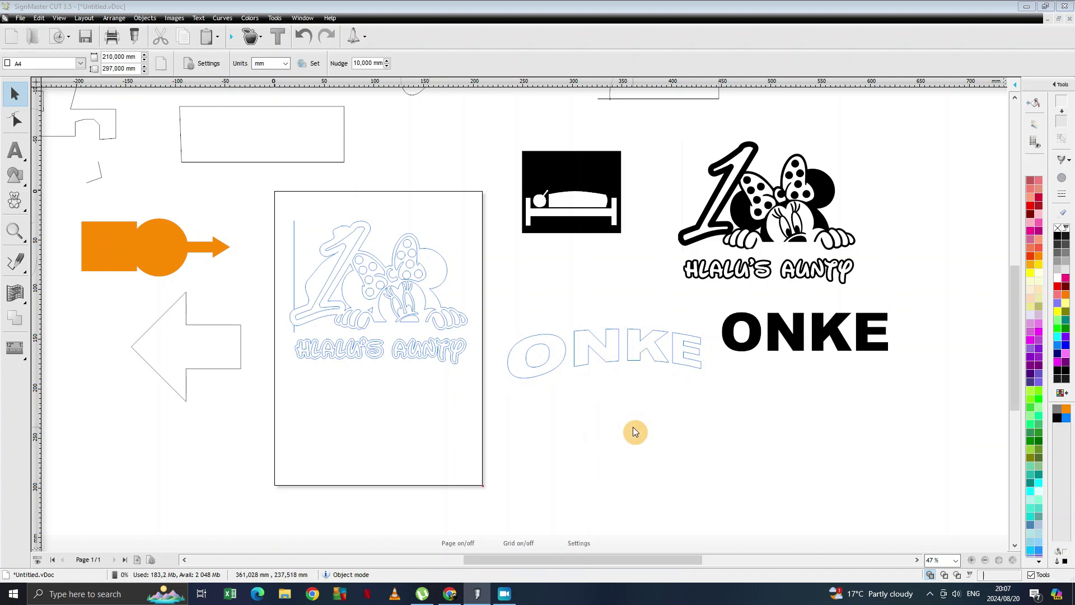
- Apply a Cylinder distortion to the text contour and leave node editing
left_click(590, 355)
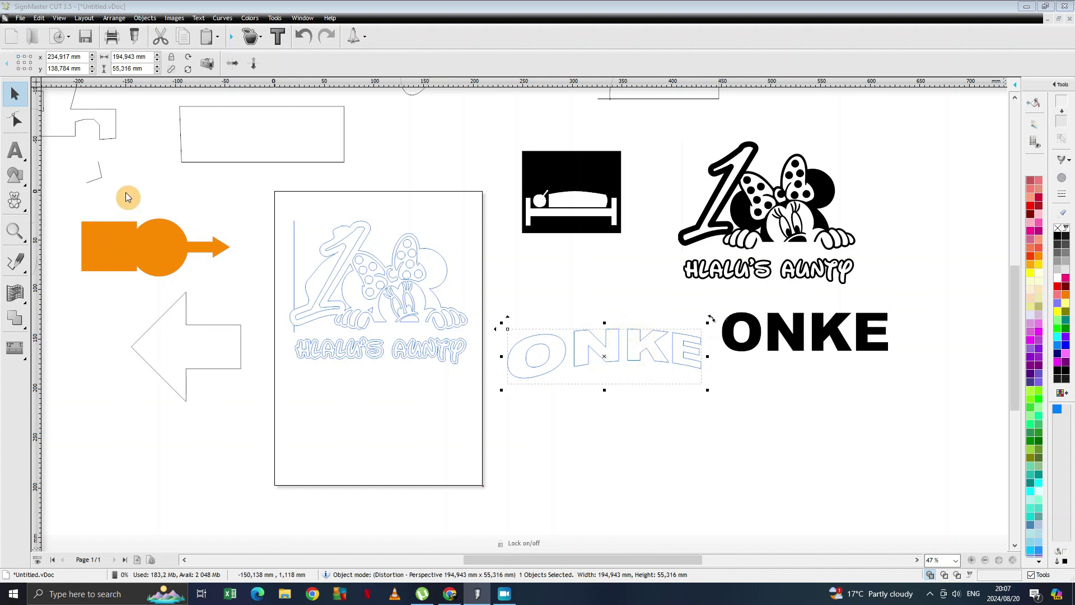
left_click_drag(15, 293, 114, 323)
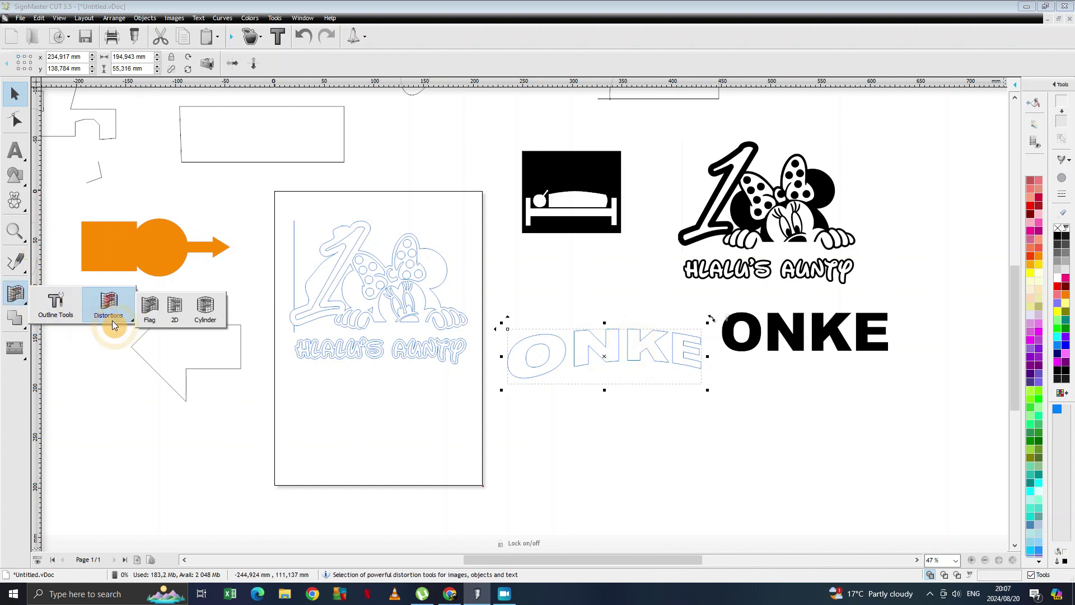
left_click(204, 308)
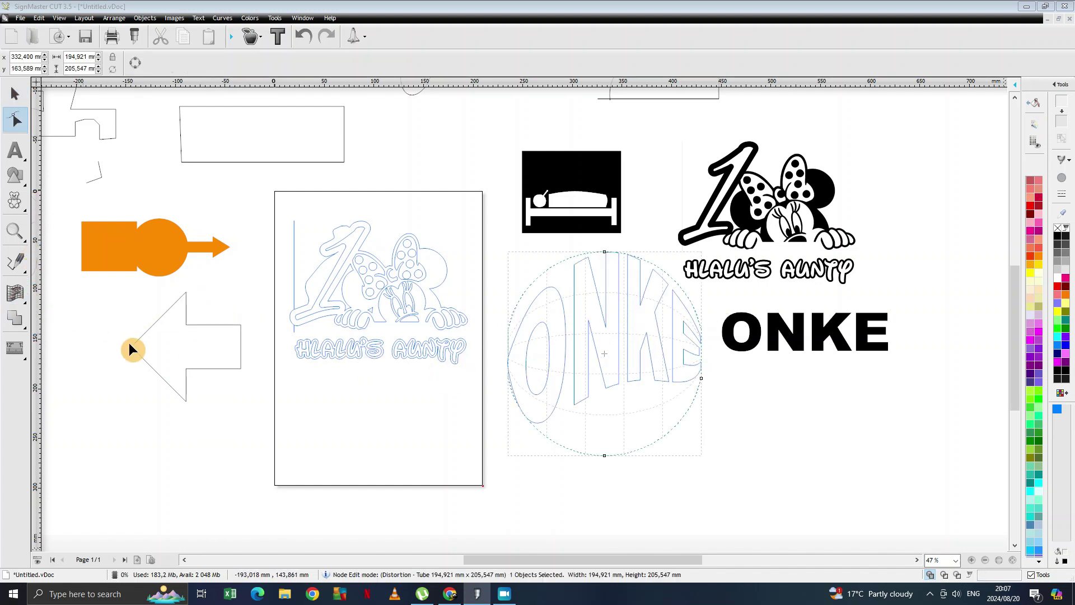
left_click(15, 94)
left_click(776, 451)
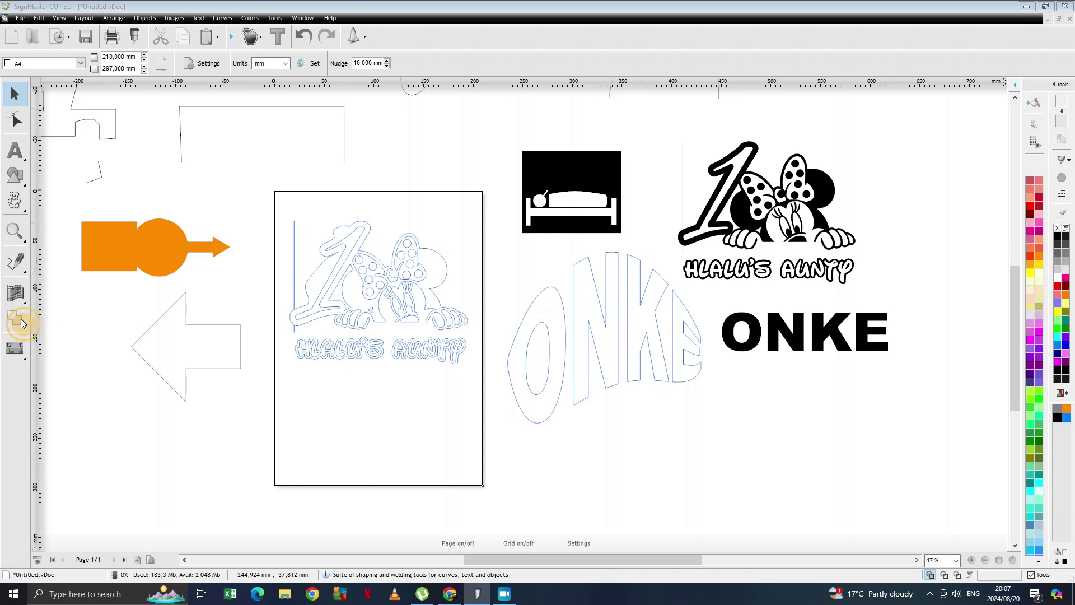
left_click(153, 262)
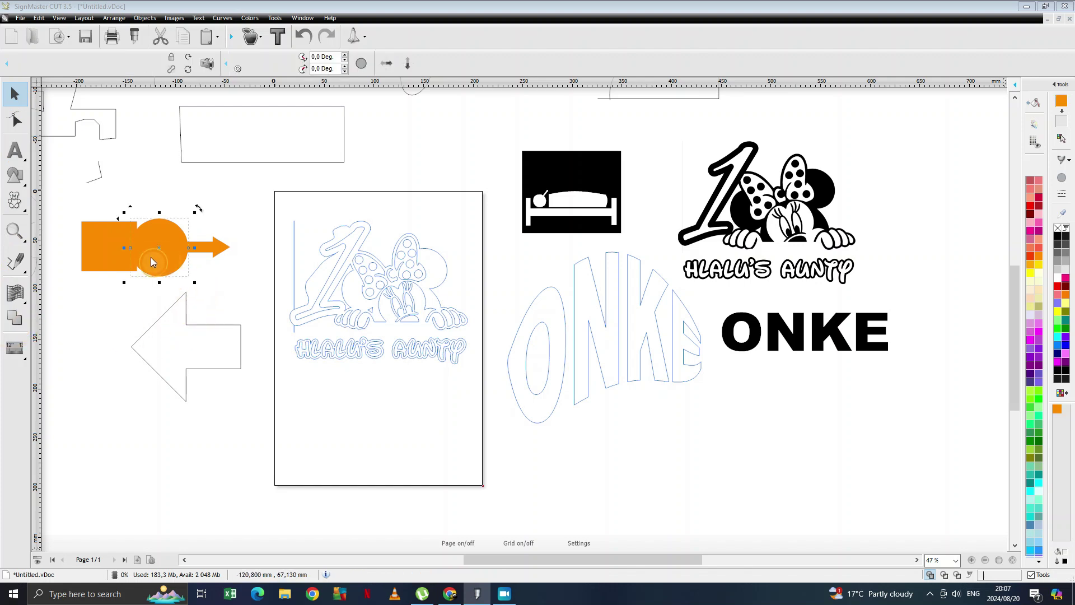
left_click(153, 262)
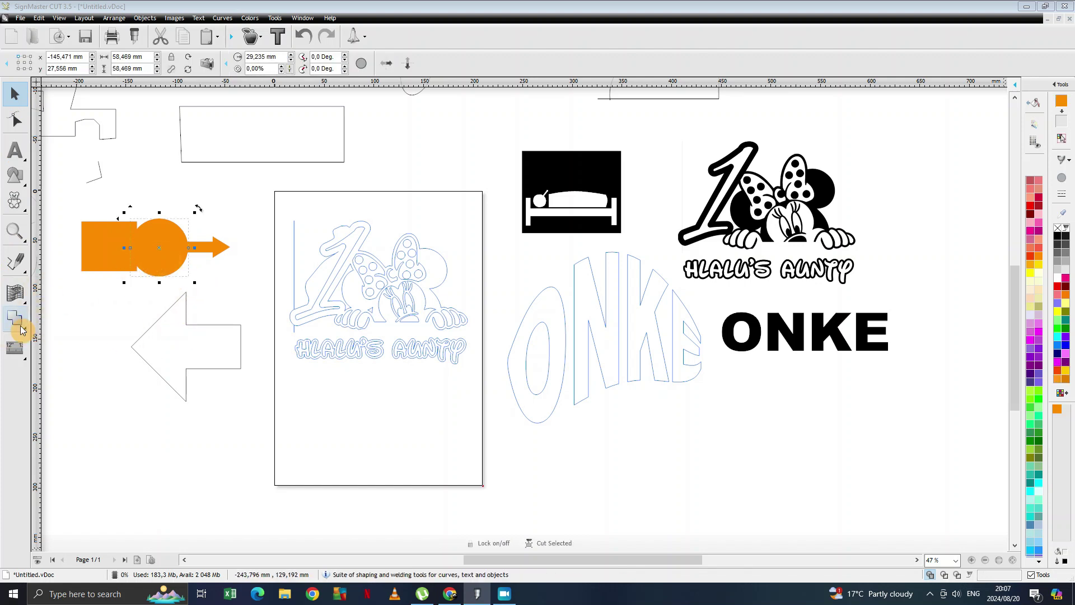
left_click(123, 316)
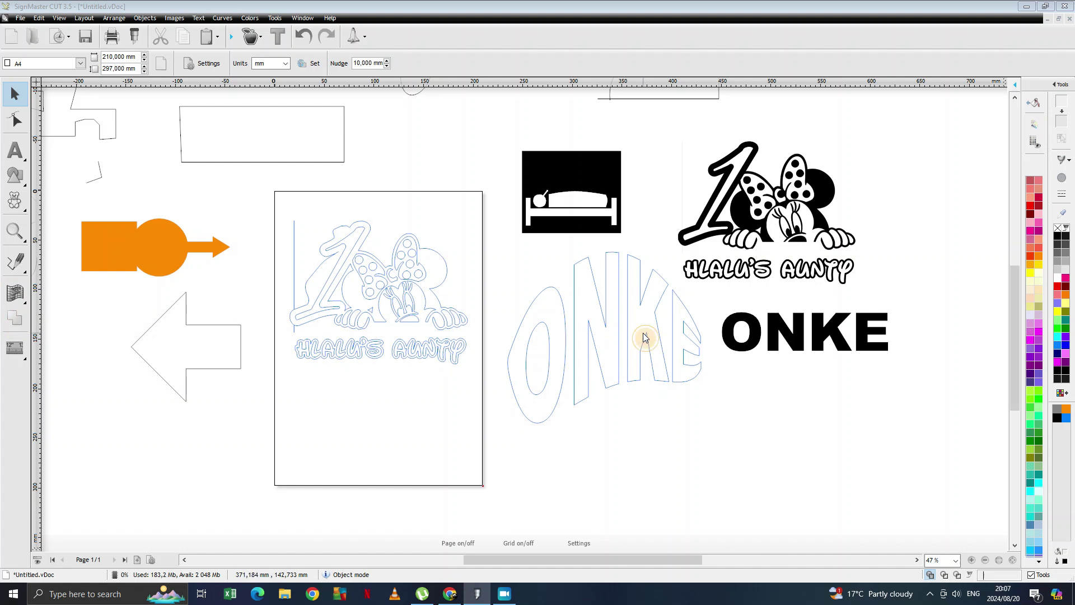
left_click(608, 317)
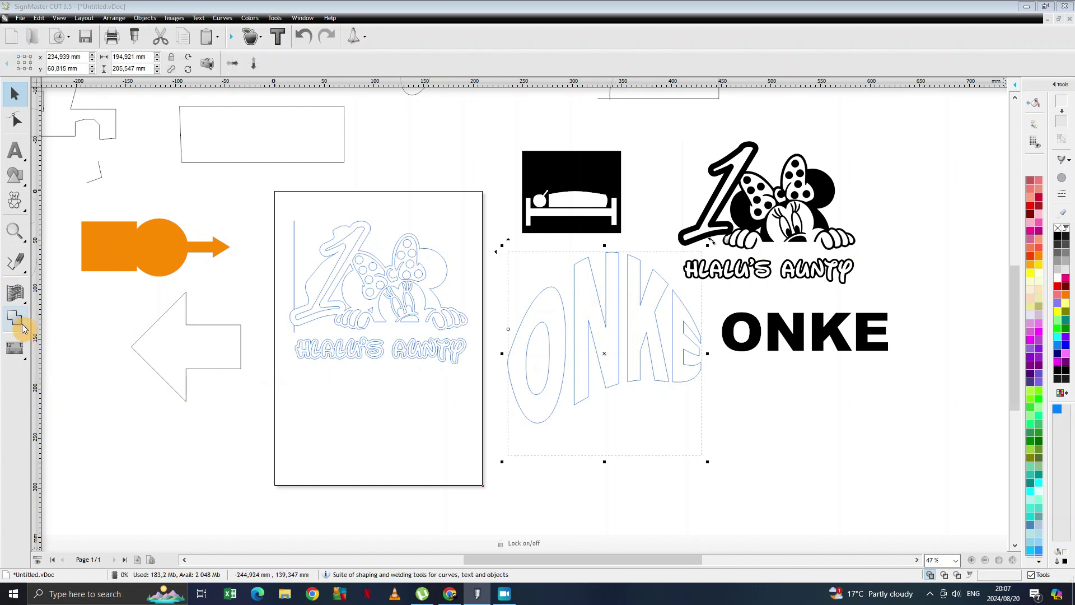
left_click(23, 323)
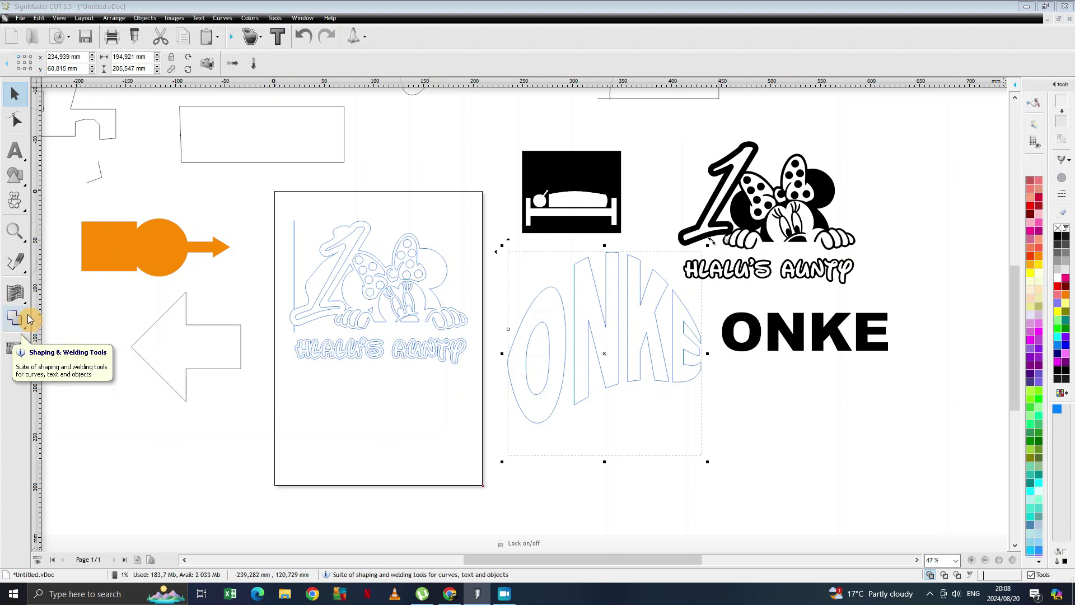
left_click(142, 252)
left_click(111, 248)
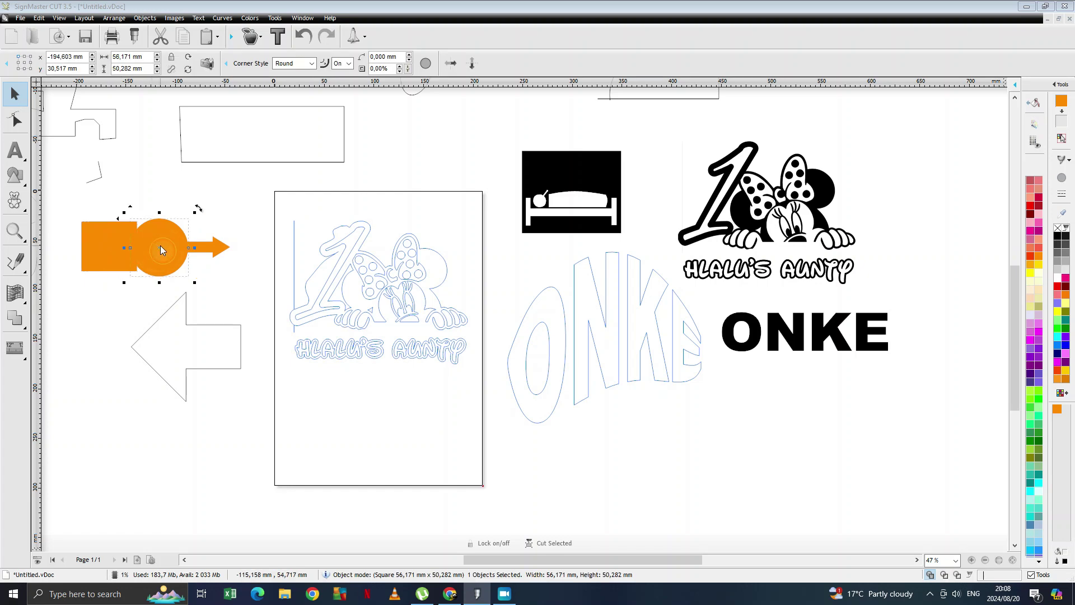
left_click(210, 243)
left_click(113, 248)
- Move the orange square, circle and arrow slightly upward one by one, and undo the three moves
scroll(156, 248, "up", 1)
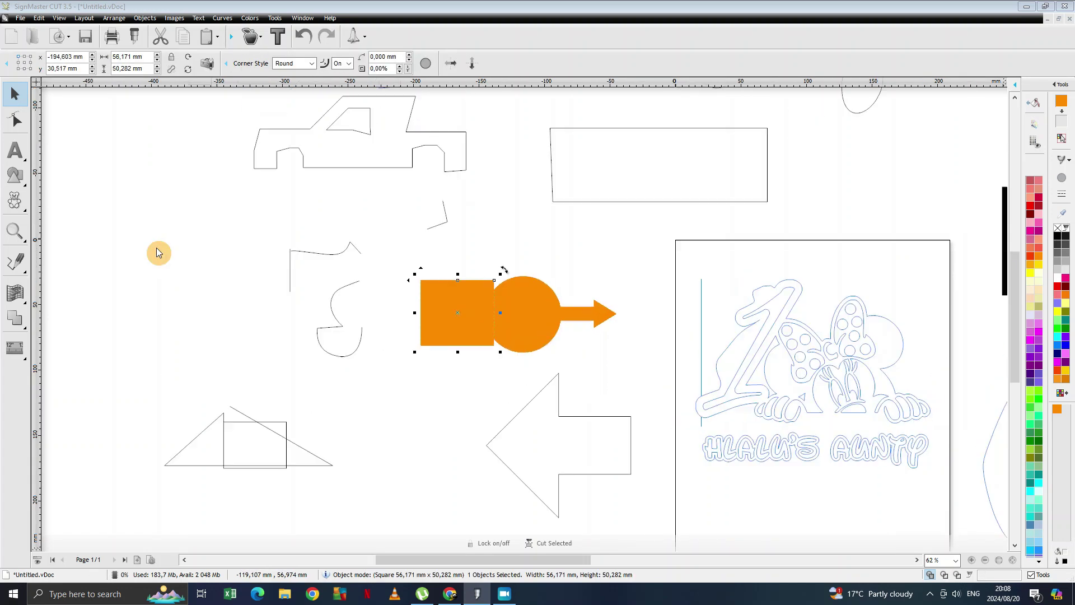
scroll(516, 299, "up", 1)
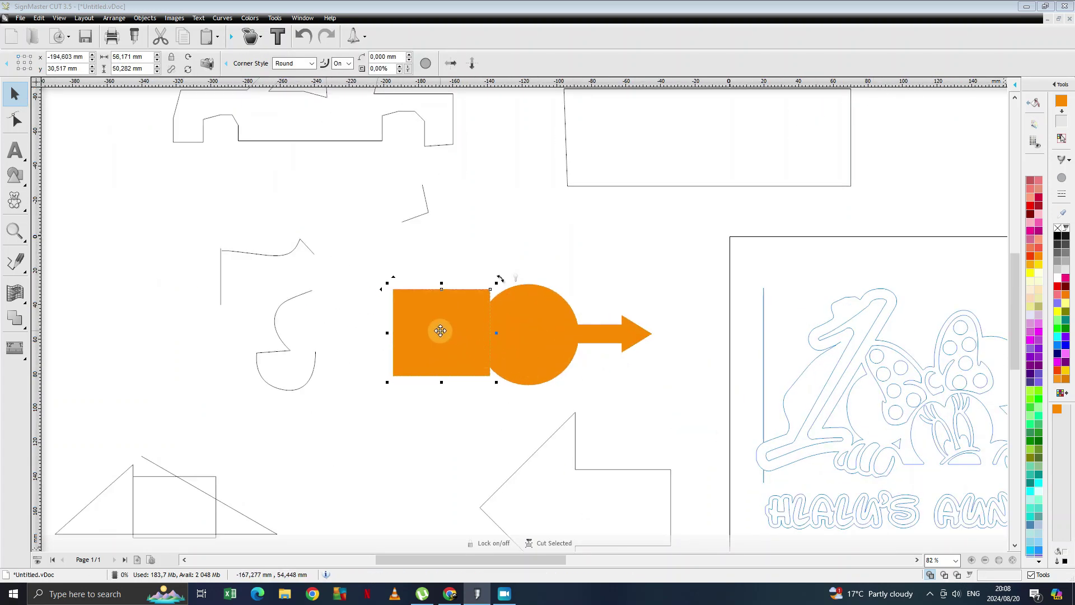
left_click_drag(440, 330, 439, 324)
left_click_drag(529, 330, 531, 321)
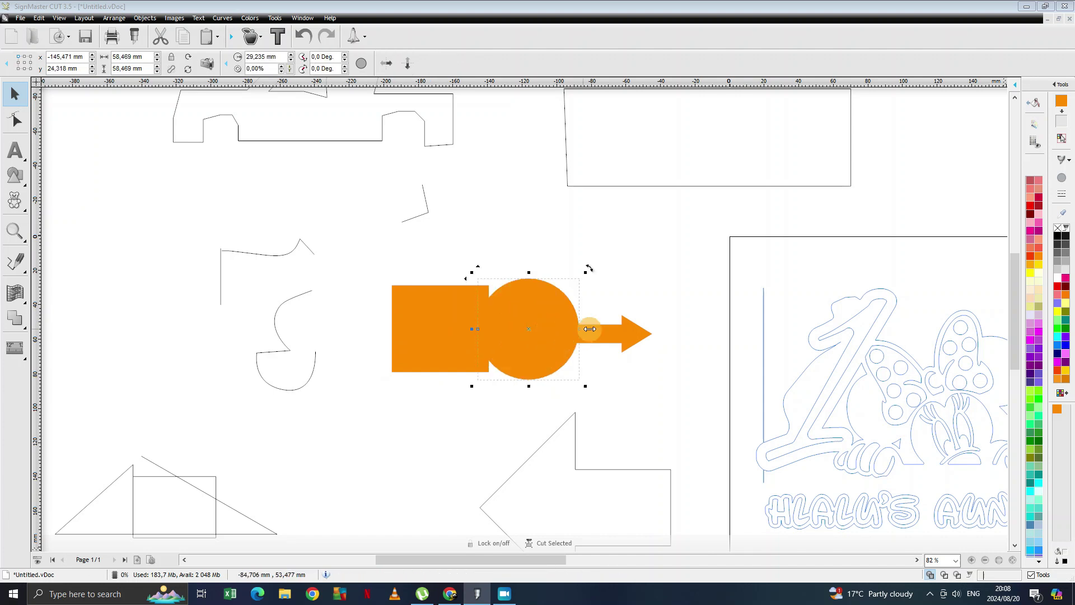
left_click_drag(601, 327, 602, 321)
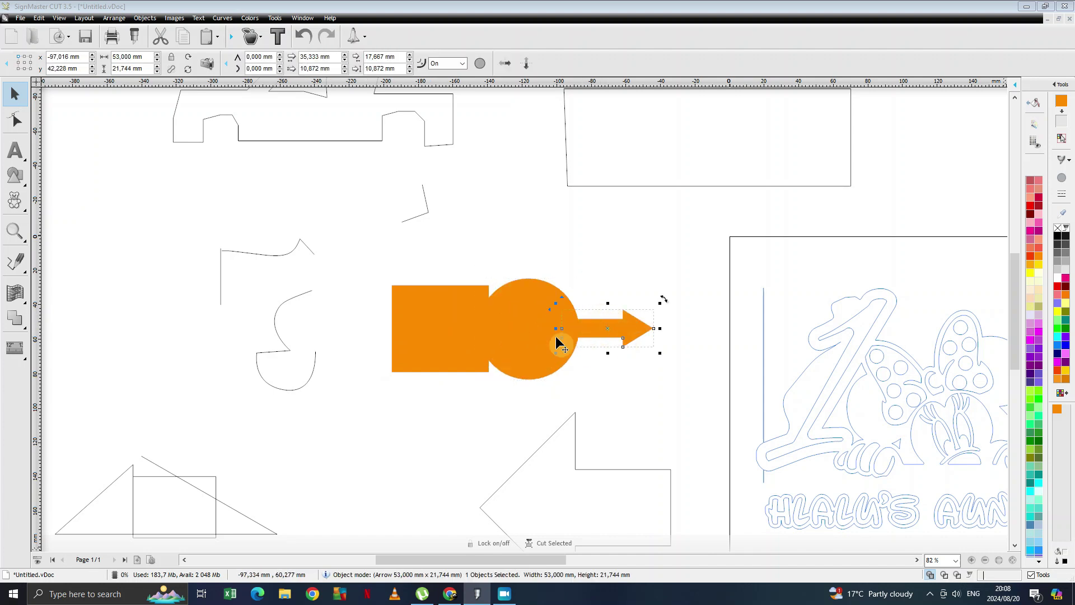
left_click(301, 37)
left_click(301, 37)
left_click(302, 36)
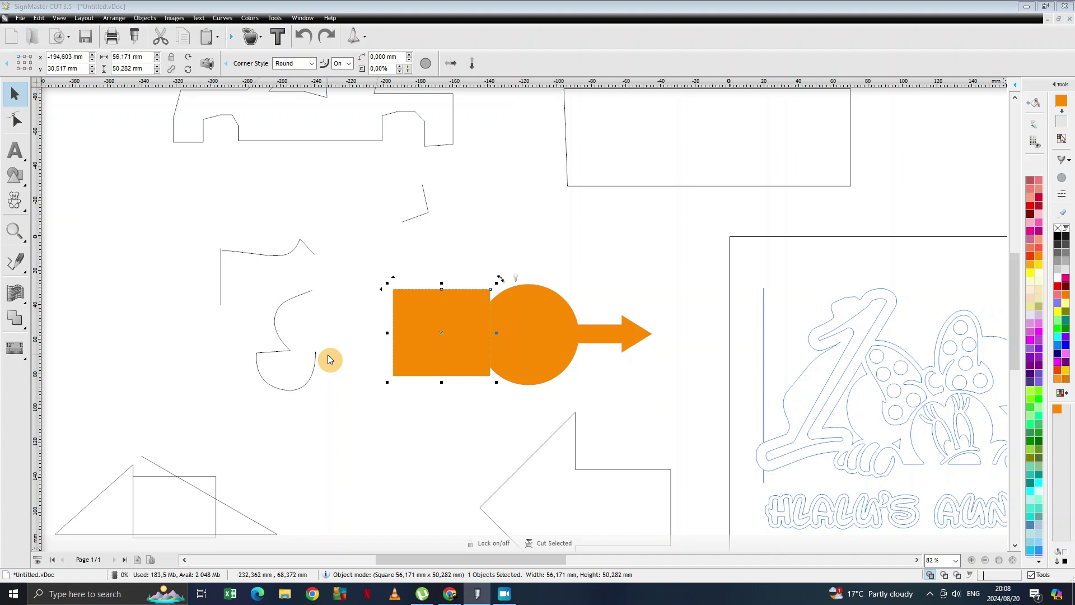
- Select the orange square, circle and arrow together and weld them into a single shape
left_click(532, 334, "shift")
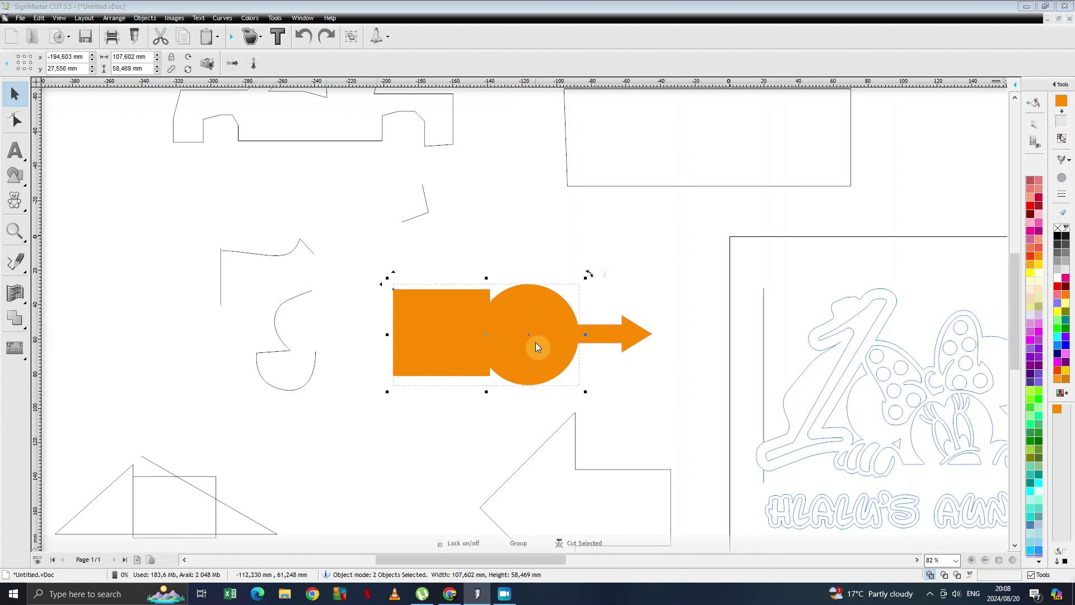
left_click(605, 334, "shift")
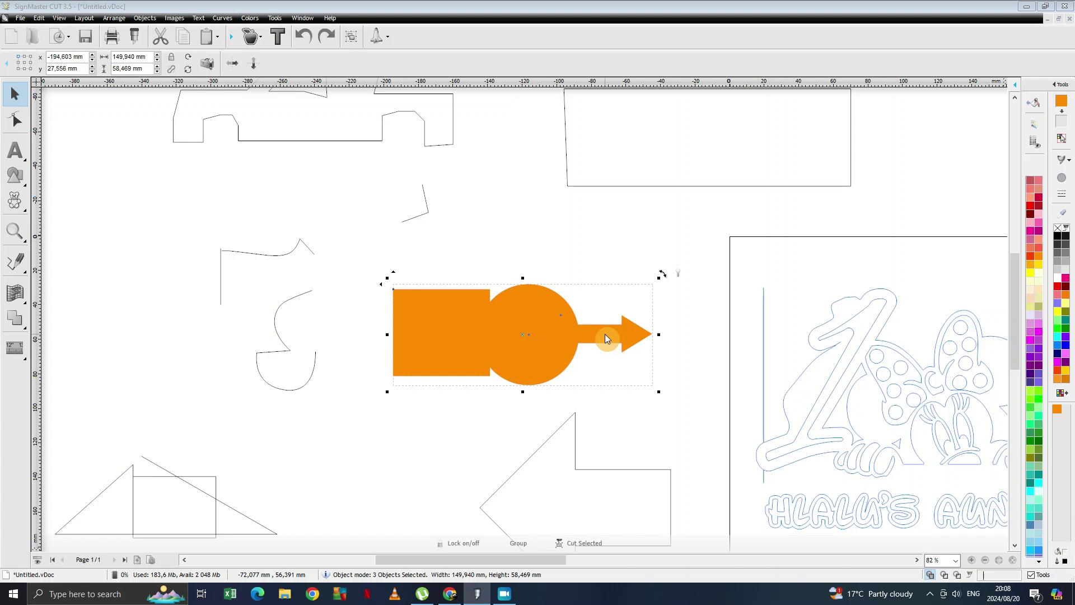
left_click(28, 331)
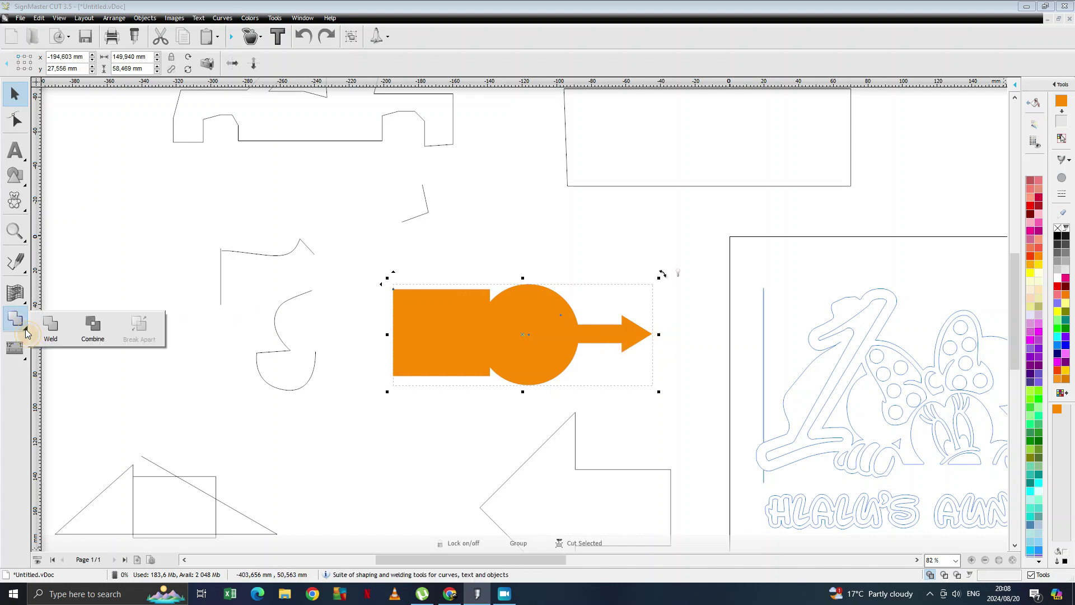
left_click(54, 331)
left_click(665, 415)
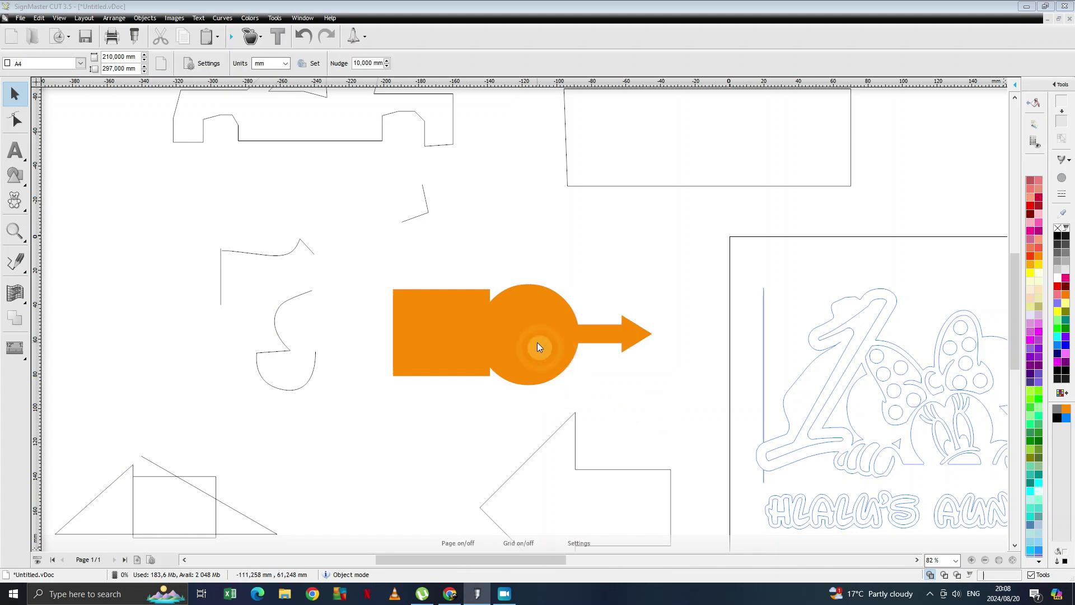
- Move the welded orange shape slightly and try to break it apart into individual shapes
mouse_move(540, 347)
left_mouse_down()
mouse_move(534, 304)
mouse_move(516, 294)
mouse_move(526, 349)
mouse_move(538, 337)
left_mouse_up()
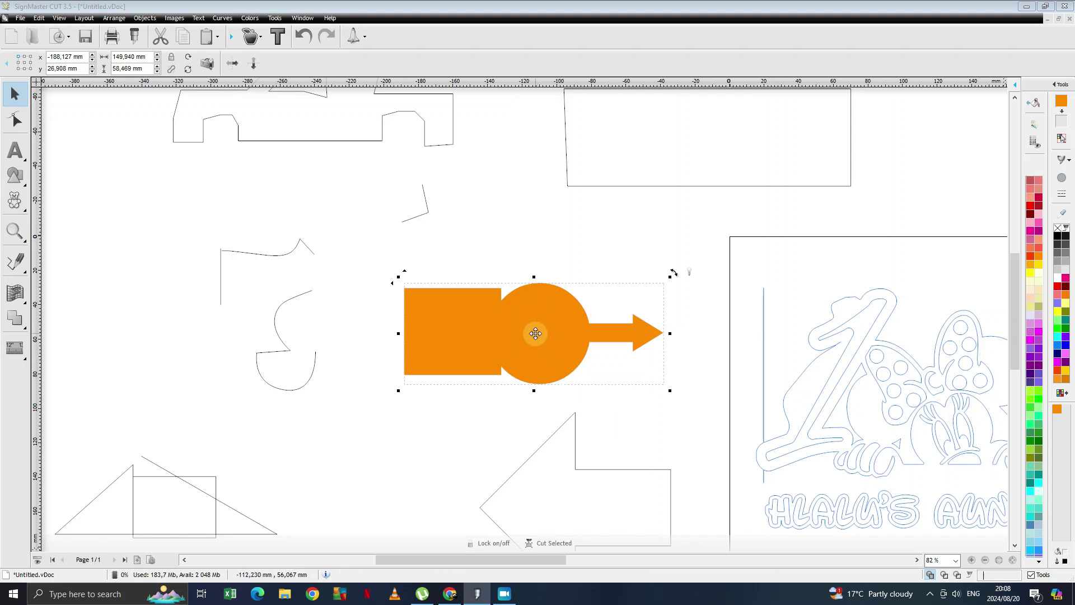
mouse_move(535, 331)
left_mouse_down()
mouse_move(533, 320)
mouse_move(537, 330)
left_mouse_up()
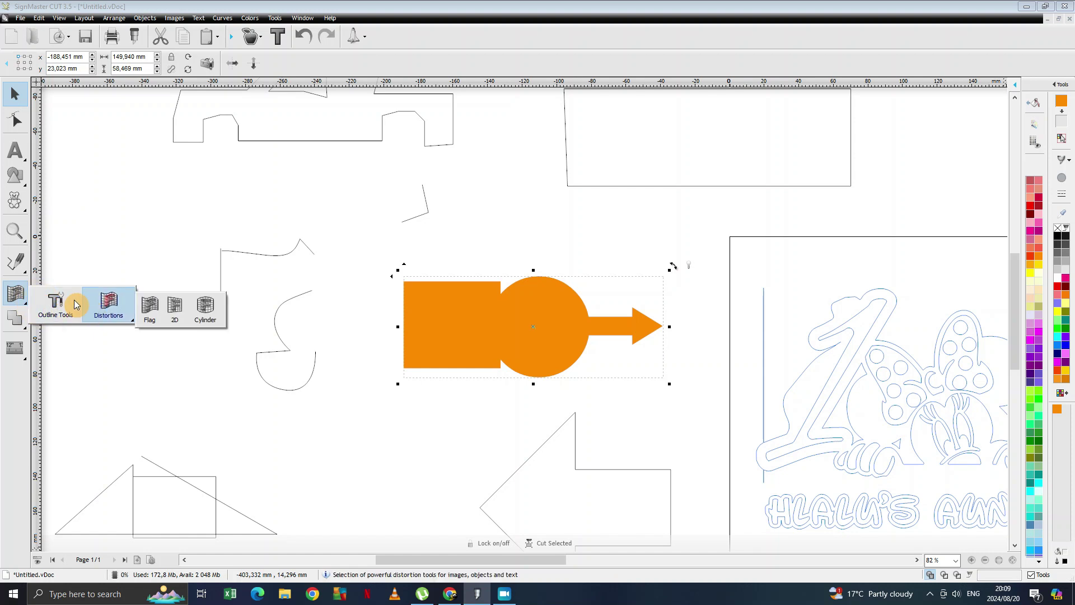
mouse_move(28, 327)
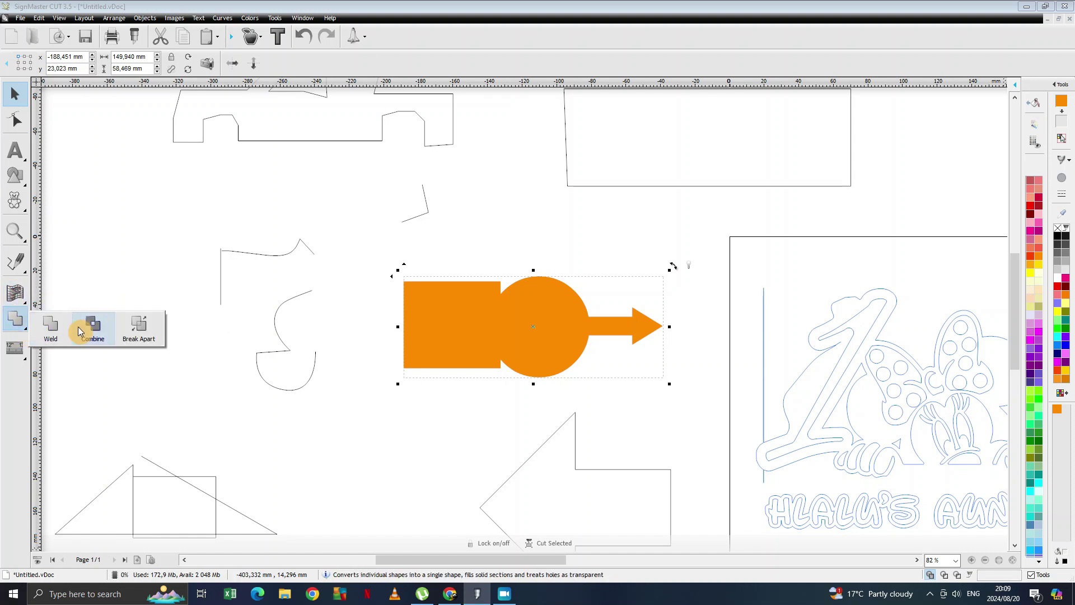
left_click(147, 331)
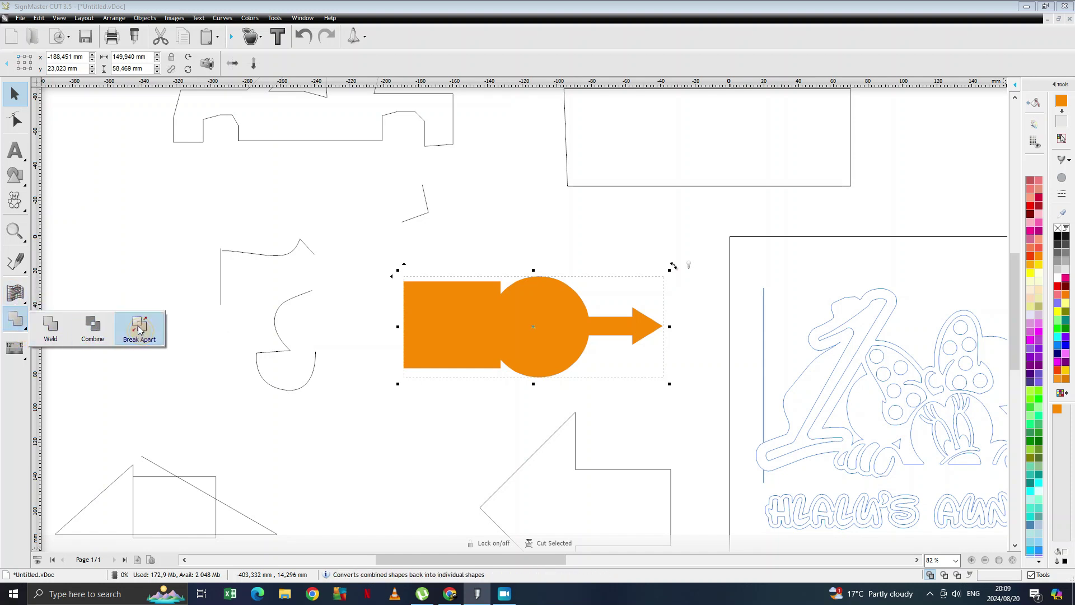
left_click_drag(537, 346, 491, 305)
mouse_move(15, 320)
left_click(162, 340)
- Undo the moves and the weld so that the orange square, circle and arrow are separate objects again
left_click(303, 37)
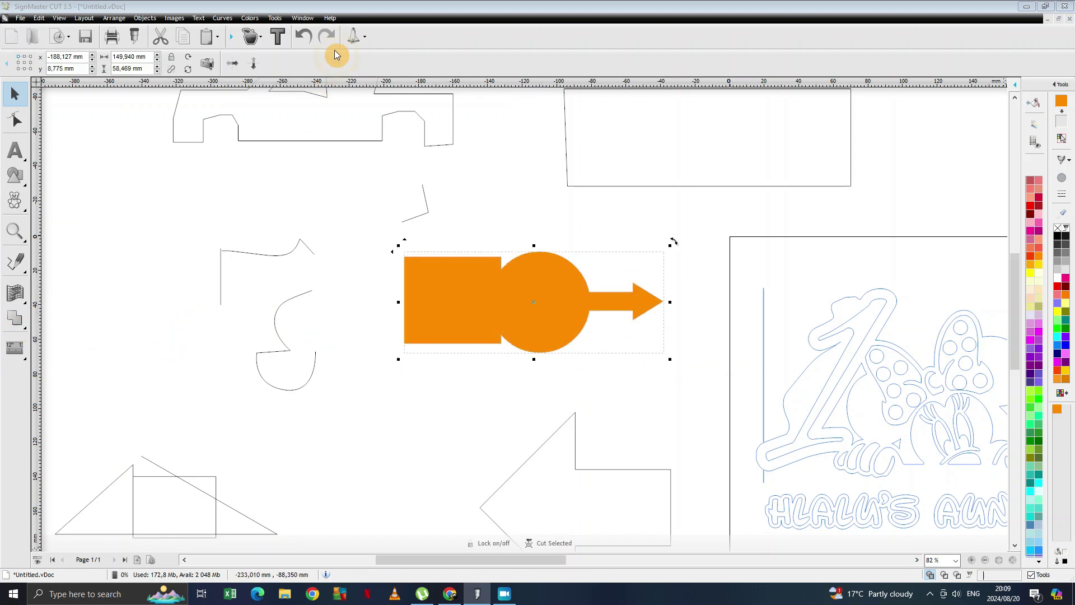
left_click(303, 37)
left_click(303, 37)
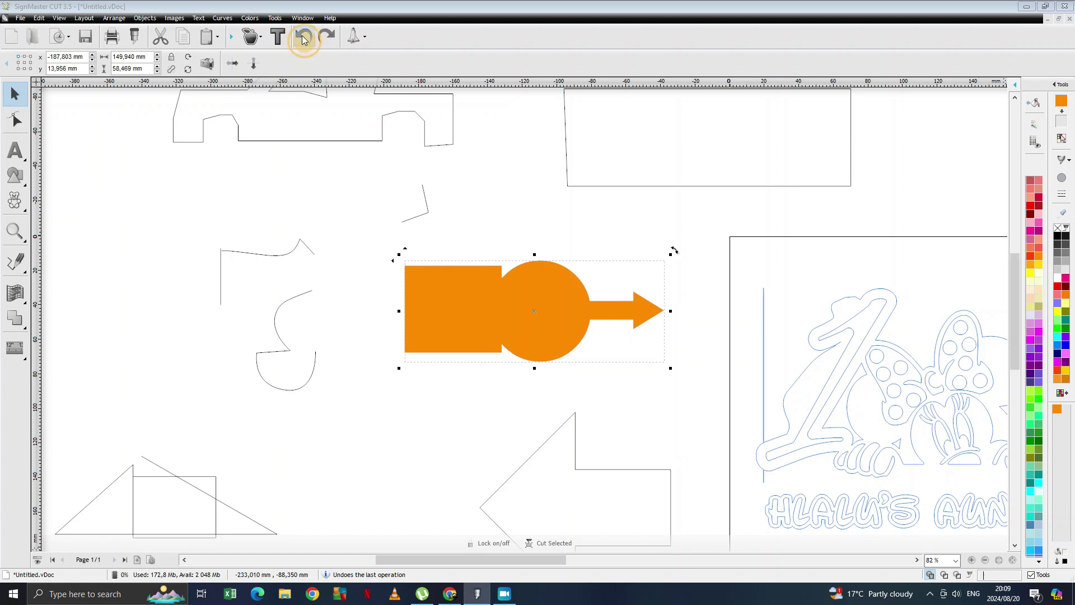
left_click(303, 37)
left_click(303, 37)
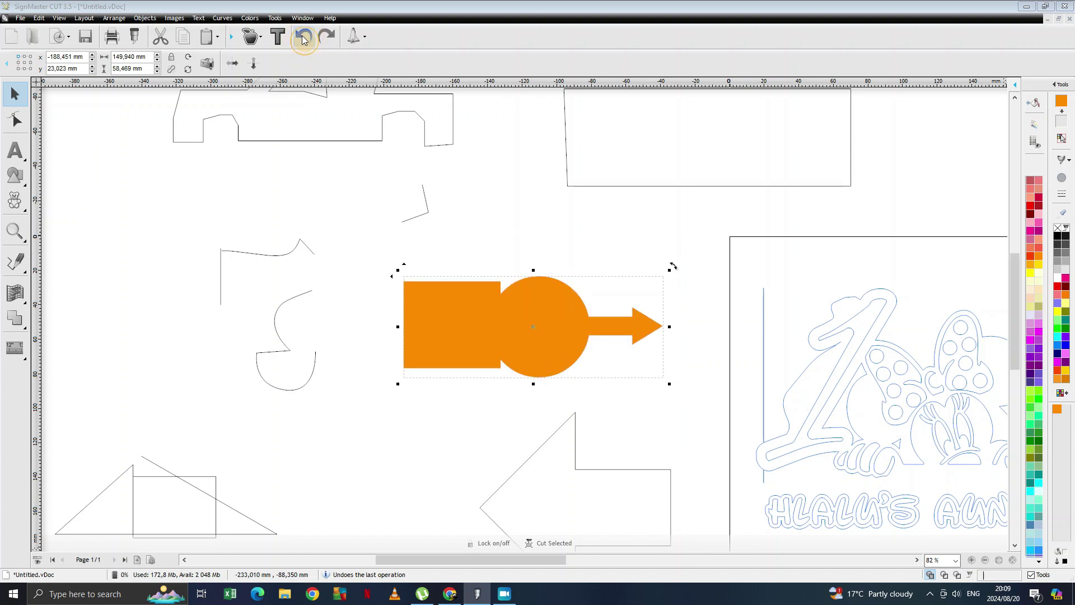
left_click(475, 290)
left_click(303, 37)
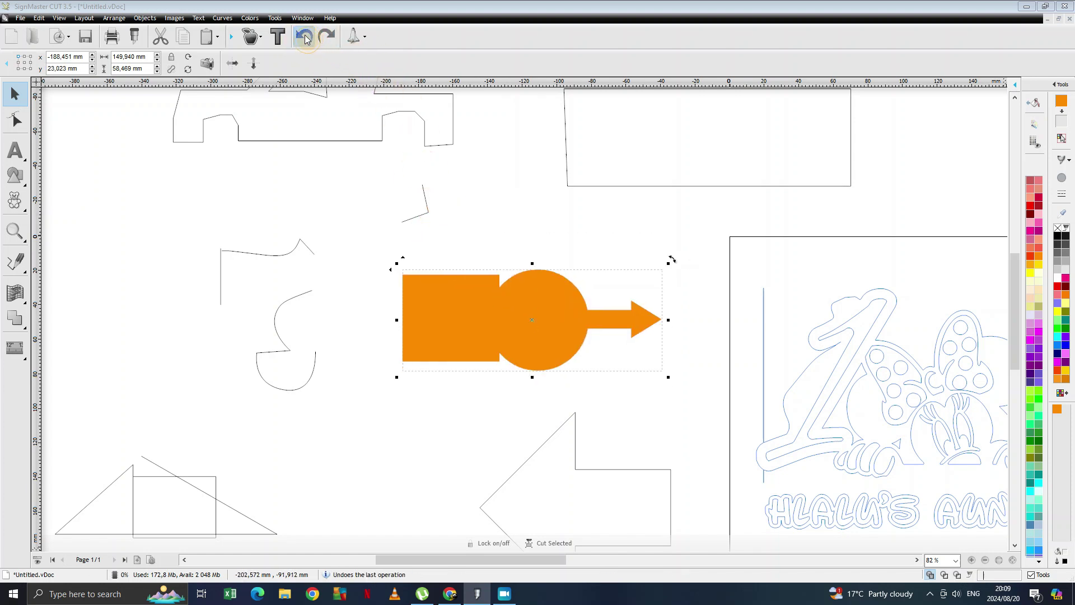
left_click(303, 37)
left_click(302, 37)
left_click(302, 38)
left_click(303, 38)
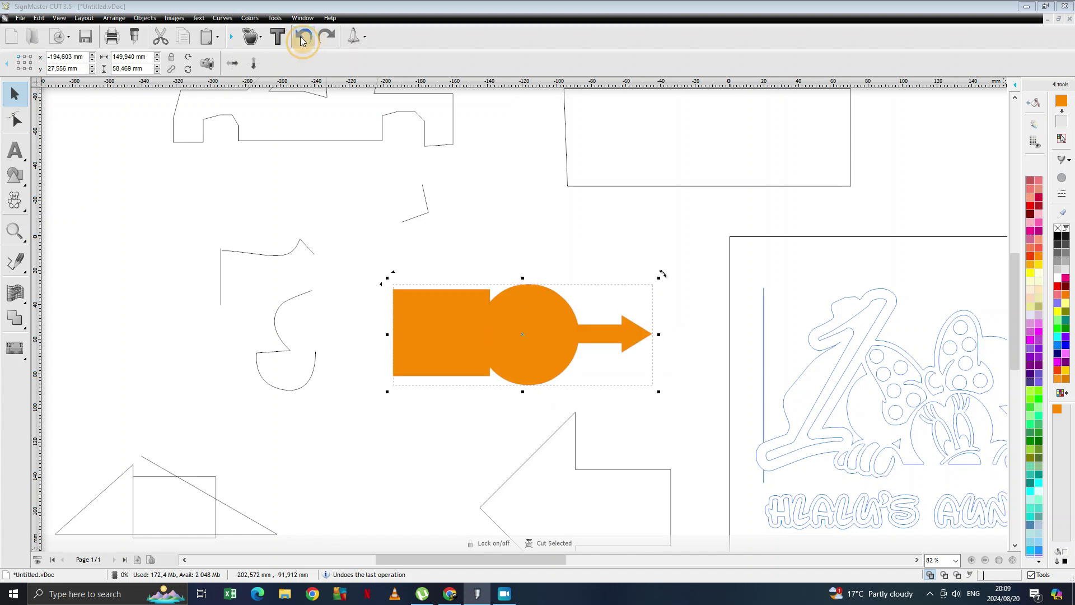
left_click(303, 38)
- Select the orange square, circle and arrow together and combine them, cutting out their overlapping areas
left_click(464, 351)
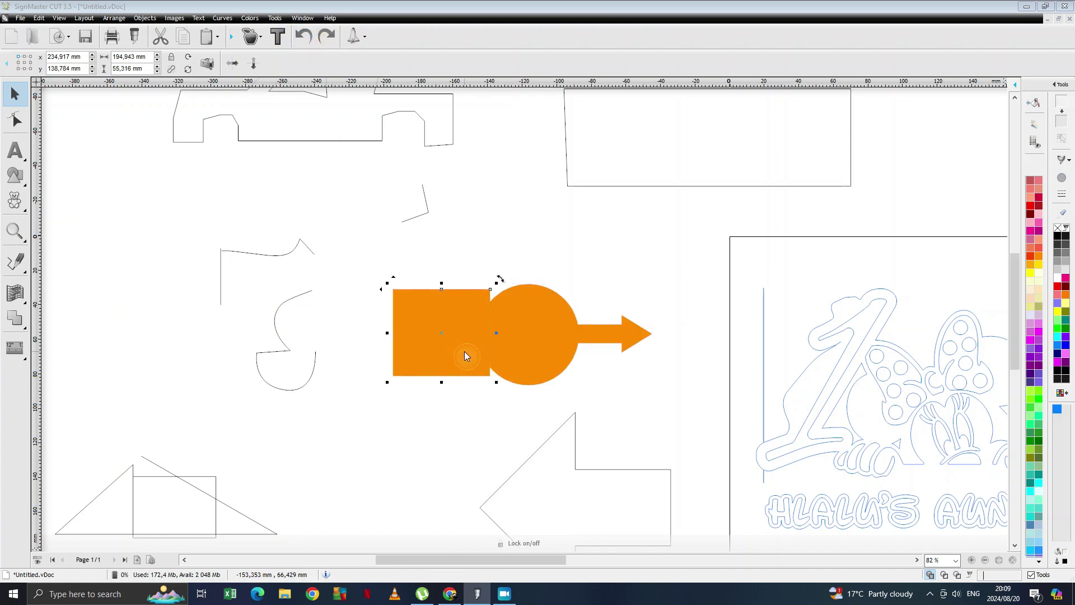
left_click(561, 339)
left_click(640, 340)
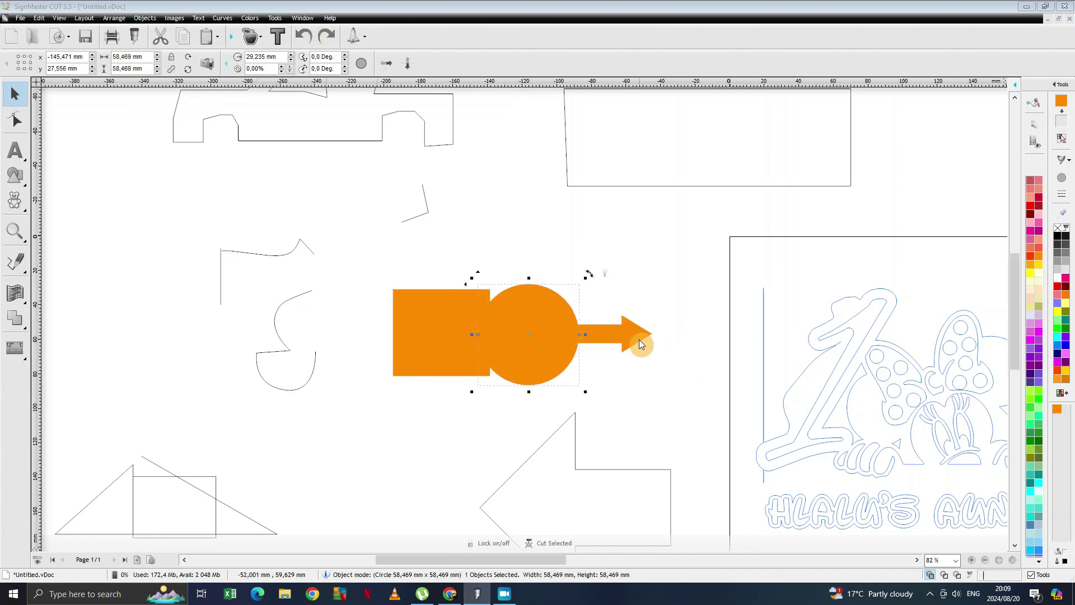
left_click(395, 366)
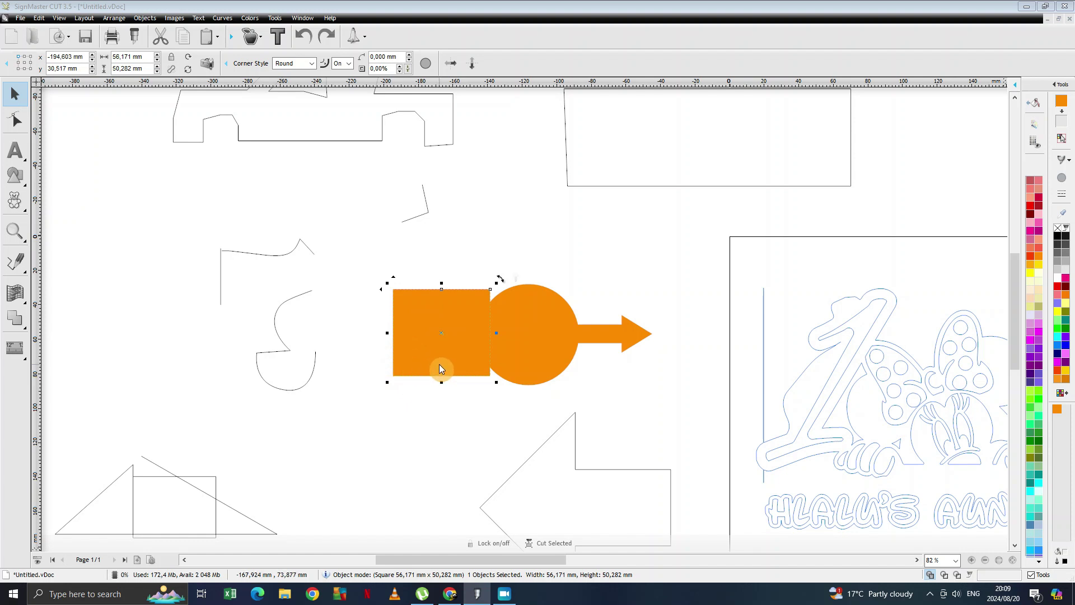
left_click(15, 318)
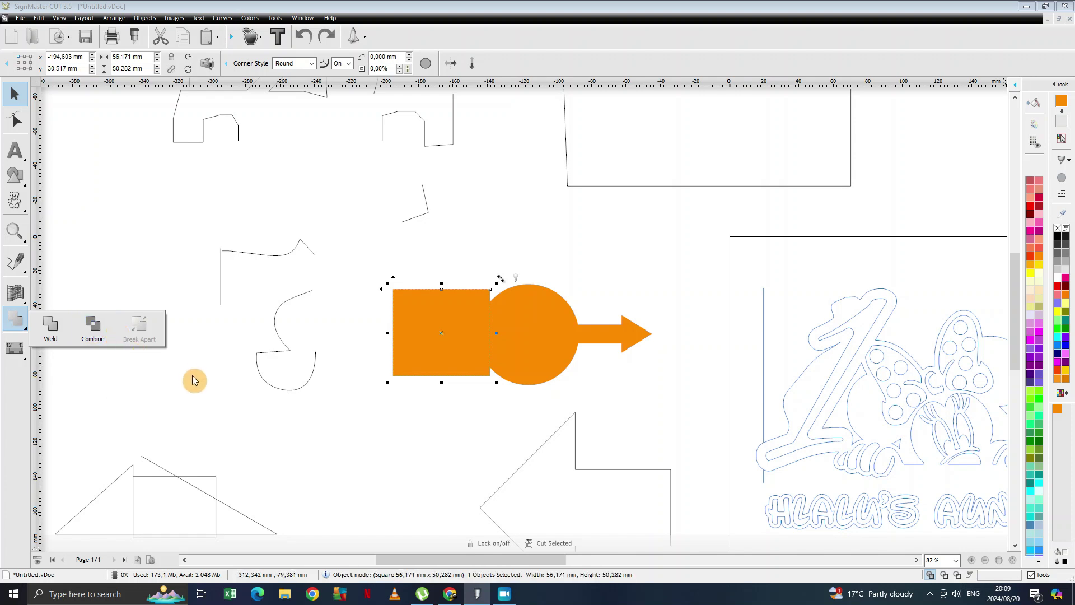
left_click(533, 353, "shift")
left_click(622, 337, "shift")
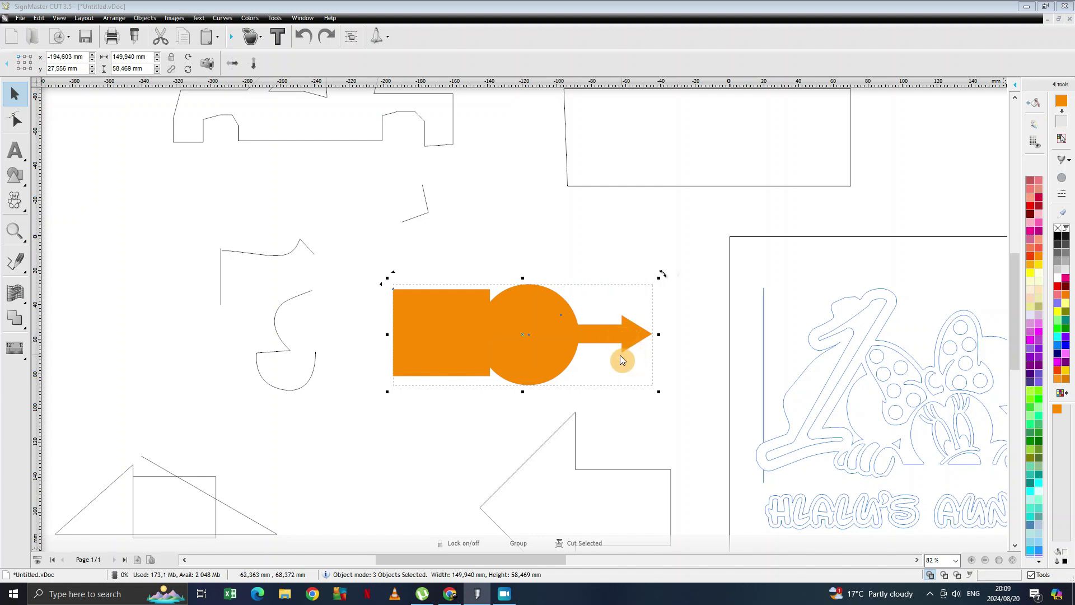
left_click(28, 330)
left_click(91, 329)
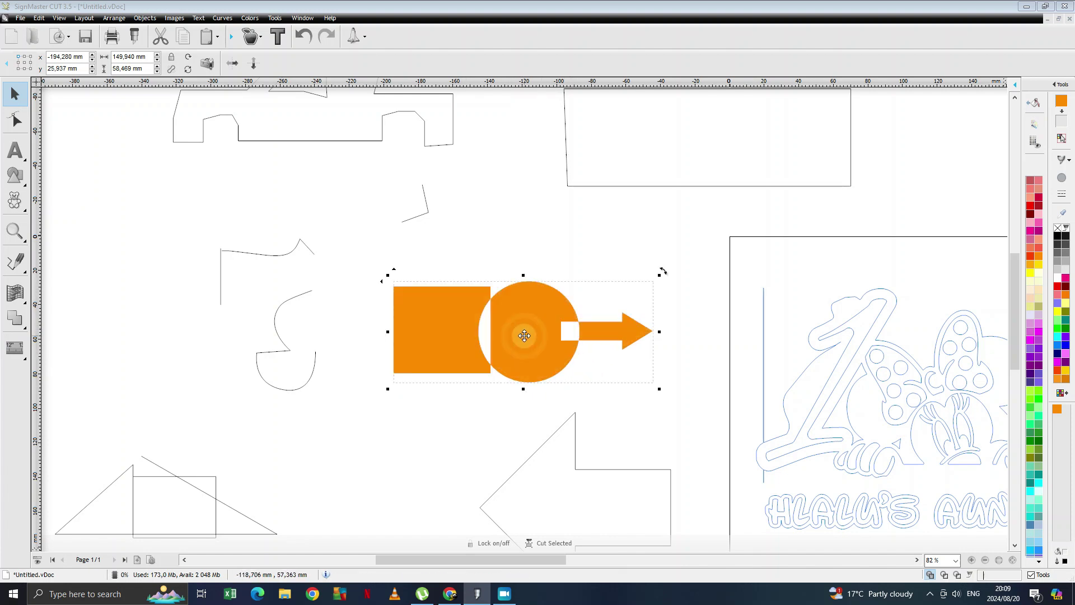
- Move the combined orange shape upward to a Y position of about 10 mm and deselect it
left_click_drag(521, 331, 527, 304)
left_click(527, 315)
left_click(568, 307)
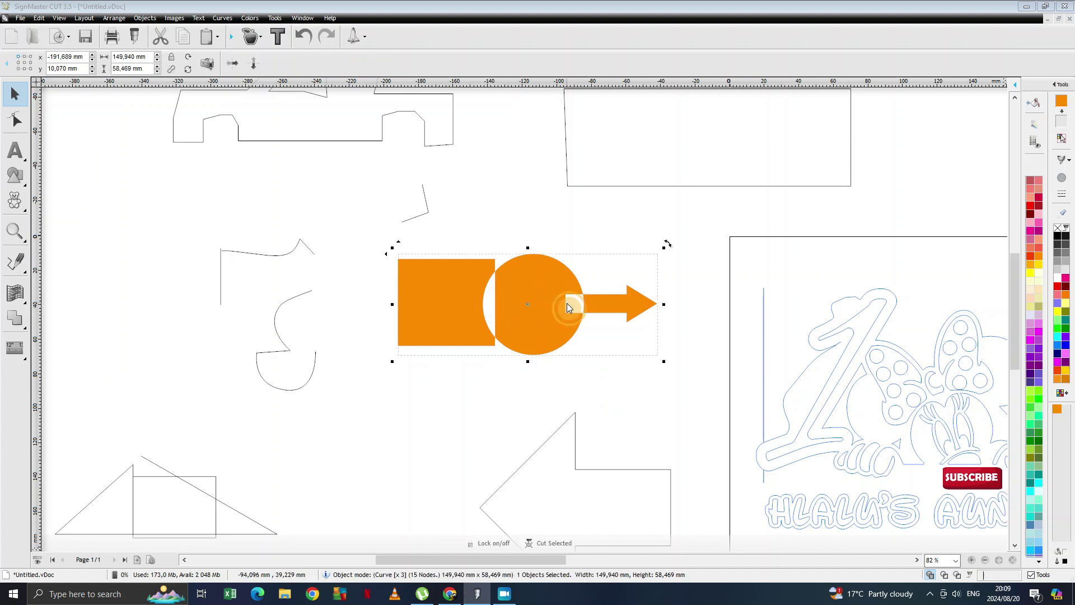
left_click(511, 308)
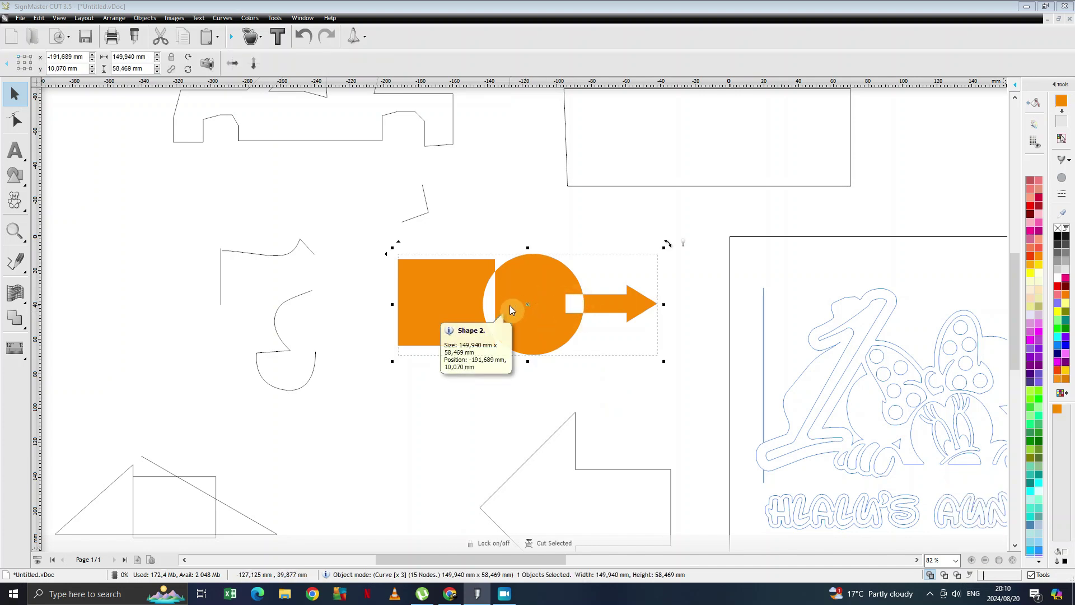
left_click(504, 378)
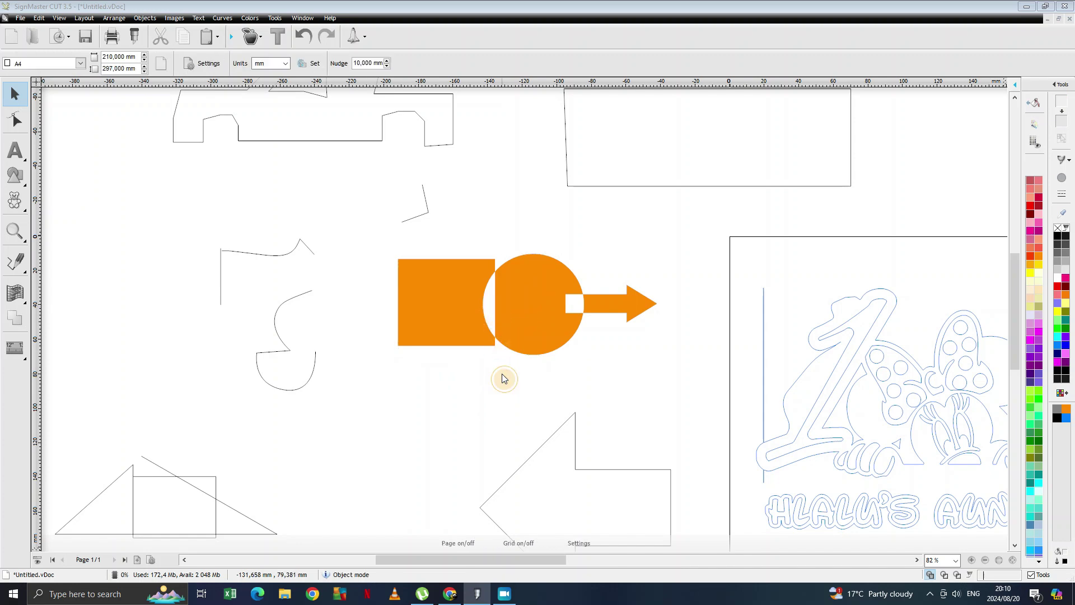
- Preview a cutting contour with a zero outline around the combined orange shape, dismiss it without accepting, and deselect the shape
left_click(502, 310)
left_click(539, 307)
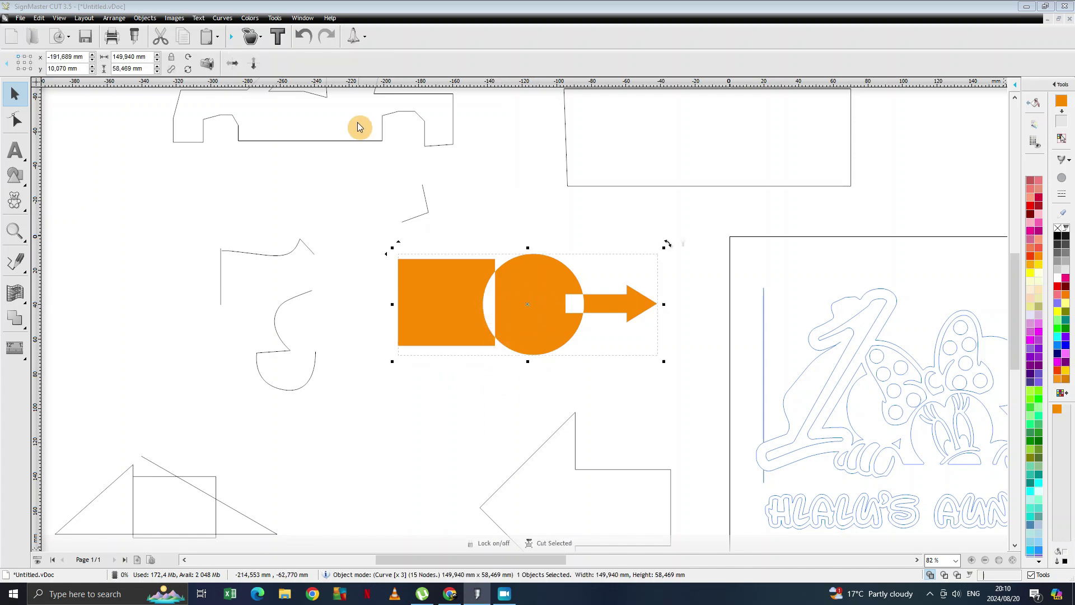
left_click(259, 37)
left_click(207, 57)
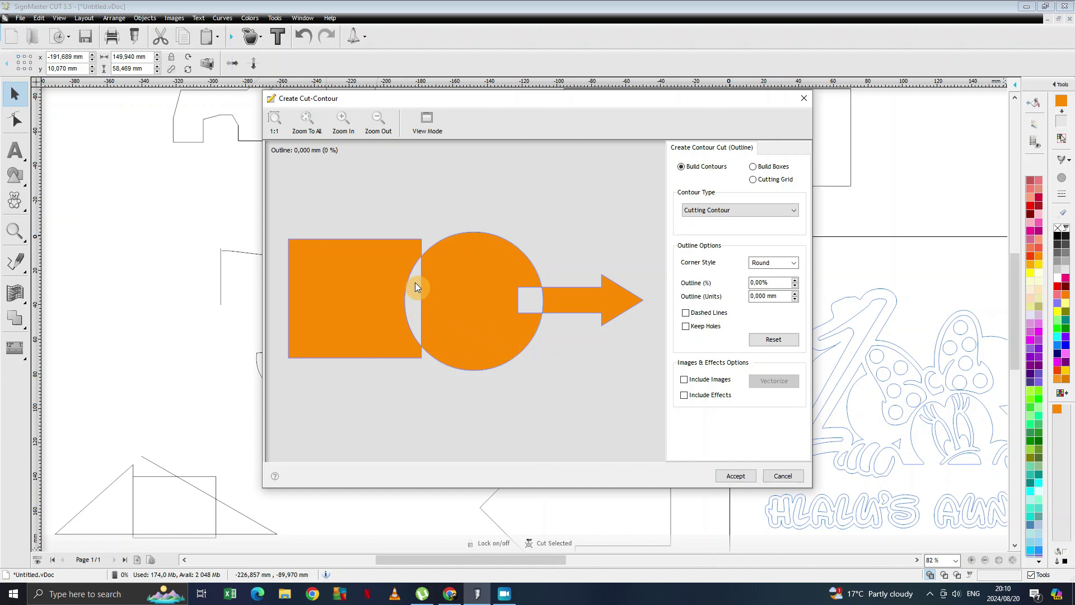
left_click(775, 475)
left_click(570, 370)
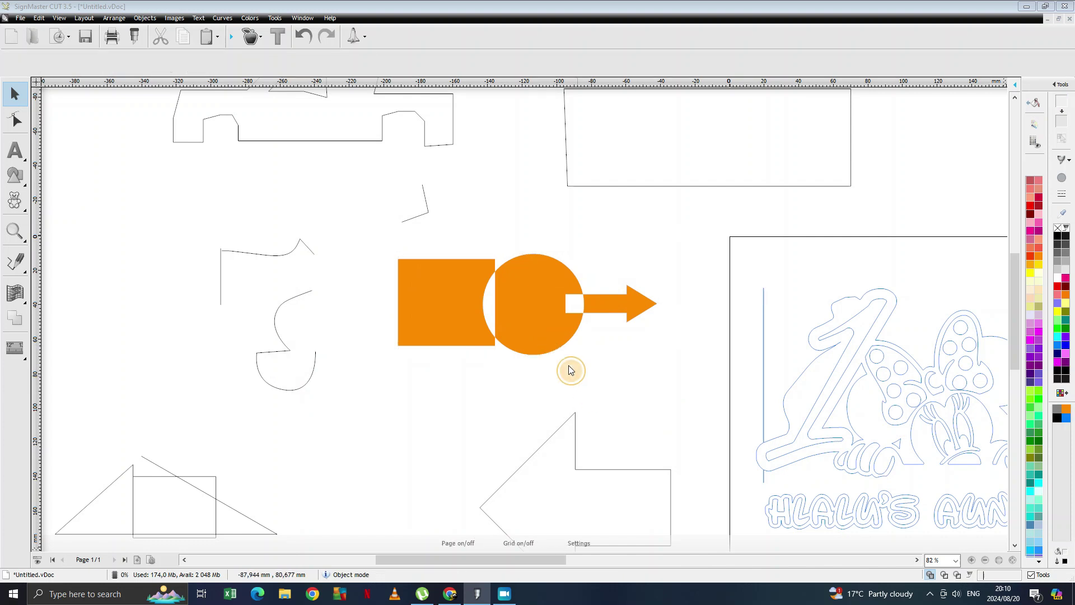
- Break the combined orange shape apart into its individual square, circle and arrow
left_click(563, 327)
left_click(529, 308)
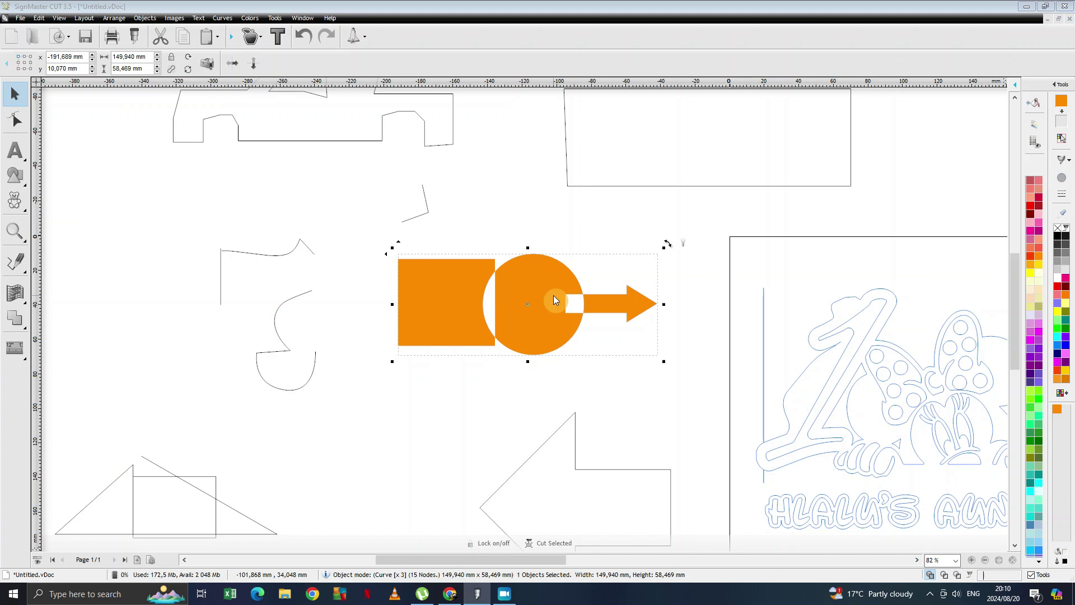
left_click(14, 318)
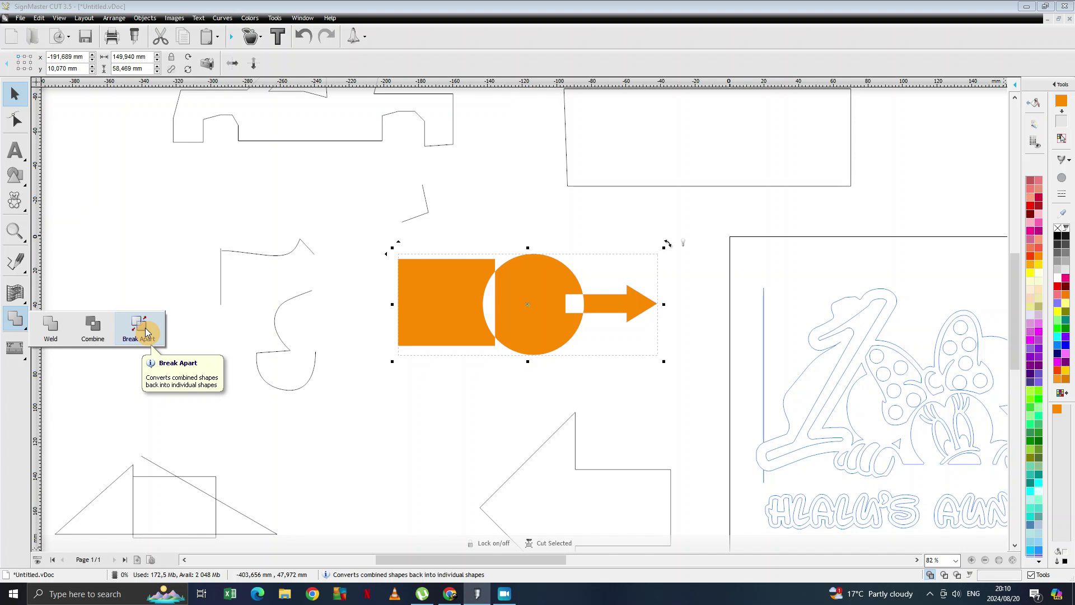
left_click(146, 332)
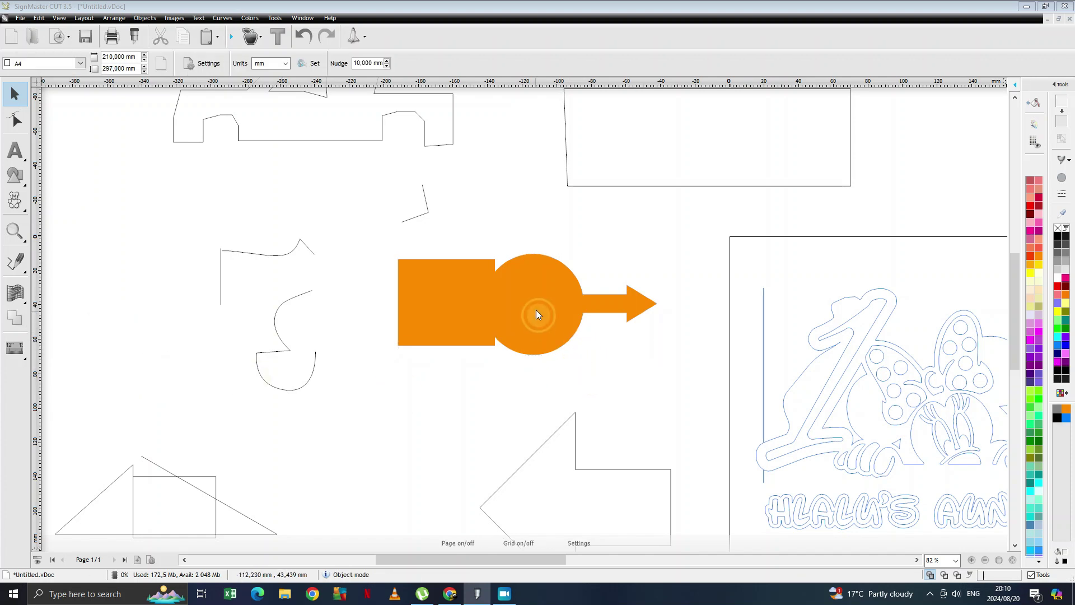
- Move the separated orange pieces upward individually, placing the arrow at about X -97 mm, Y 20 mm
left_click_drag(491, 330, 456, 283)
left_click(616, 305)
left_click_drag(616, 305, 612, 291)
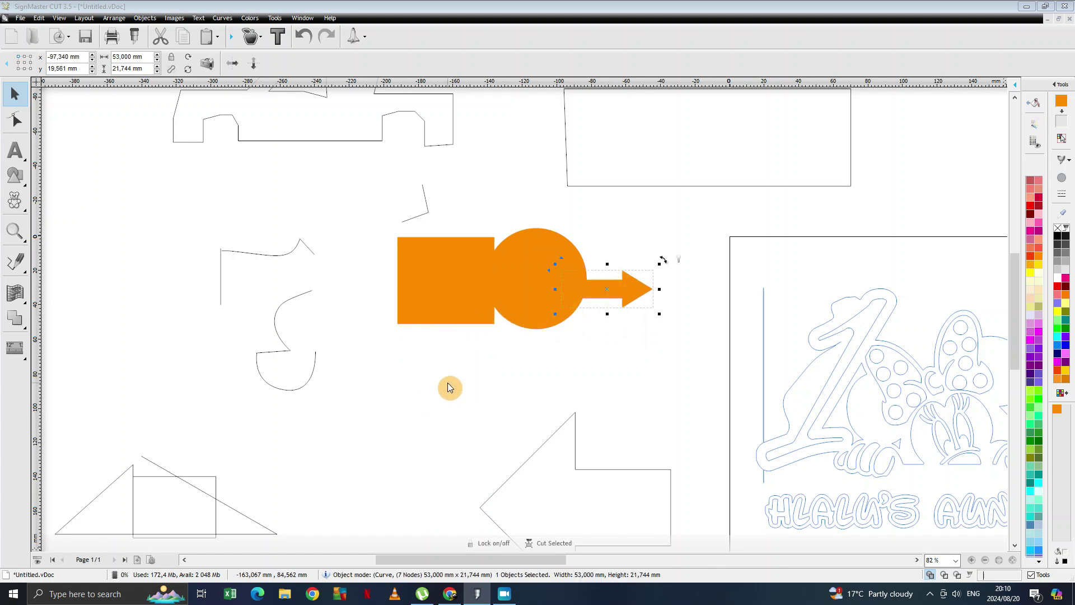
- Place a horizontal guide line across the orange shapes at a Y position of about 20 mm and return to object selection
left_click(16, 349)
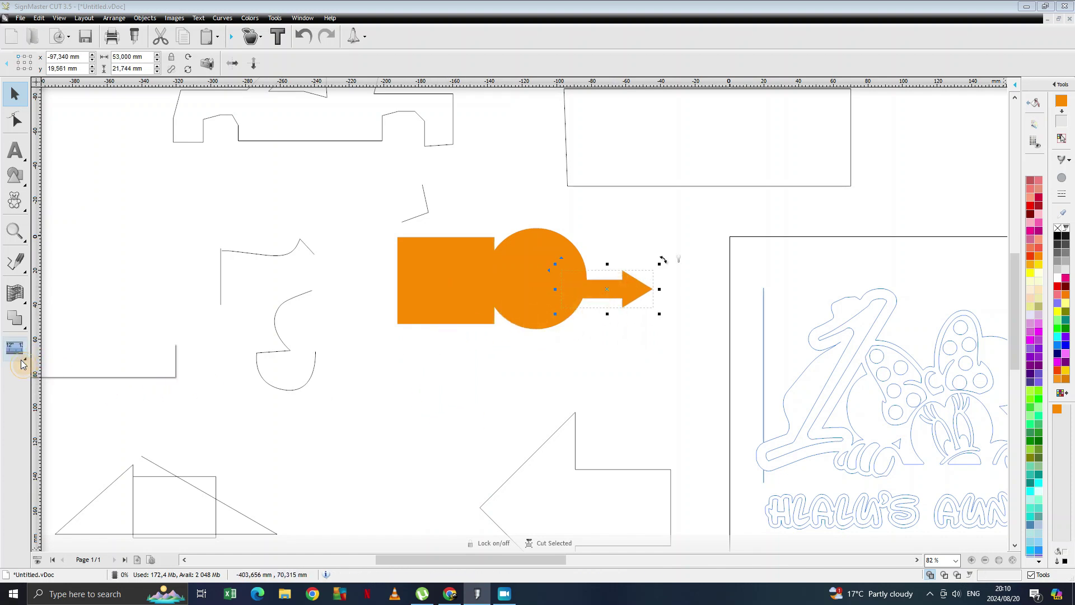
left_click(52, 357)
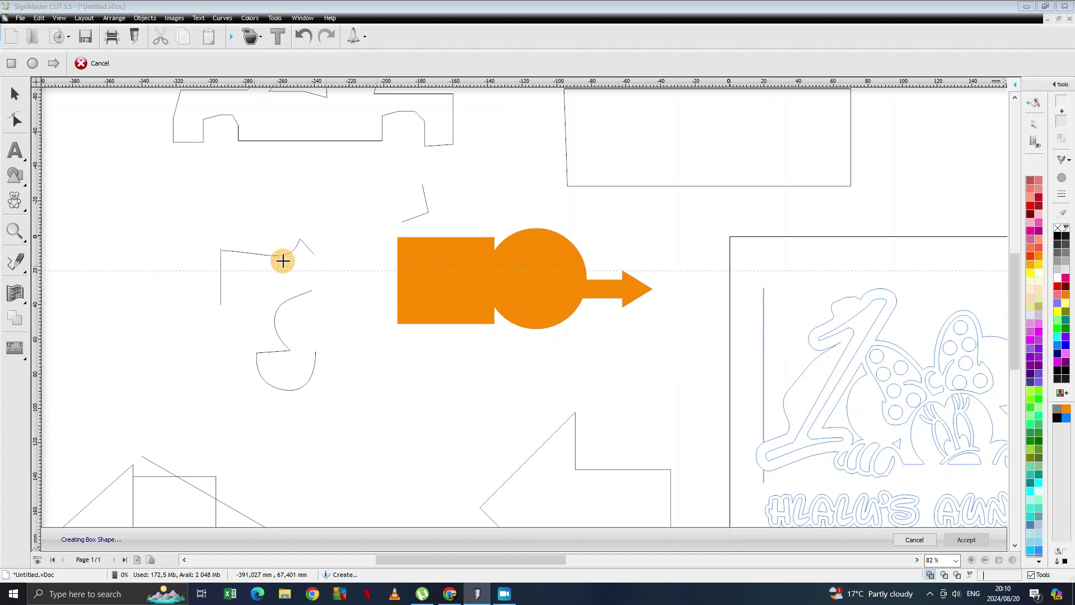
left_click(533, 271)
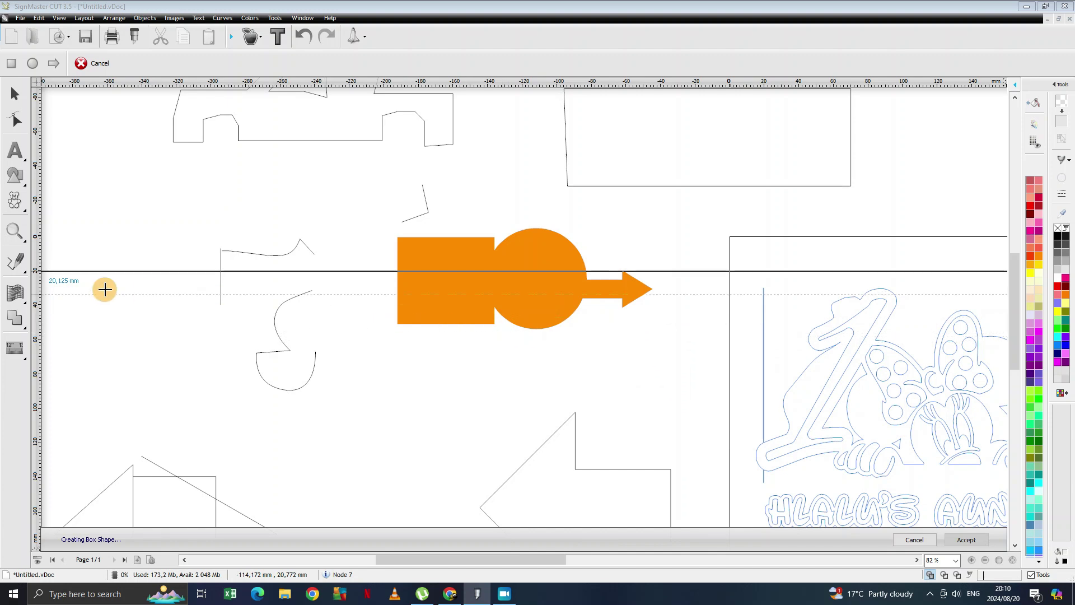
left_click(22, 104)
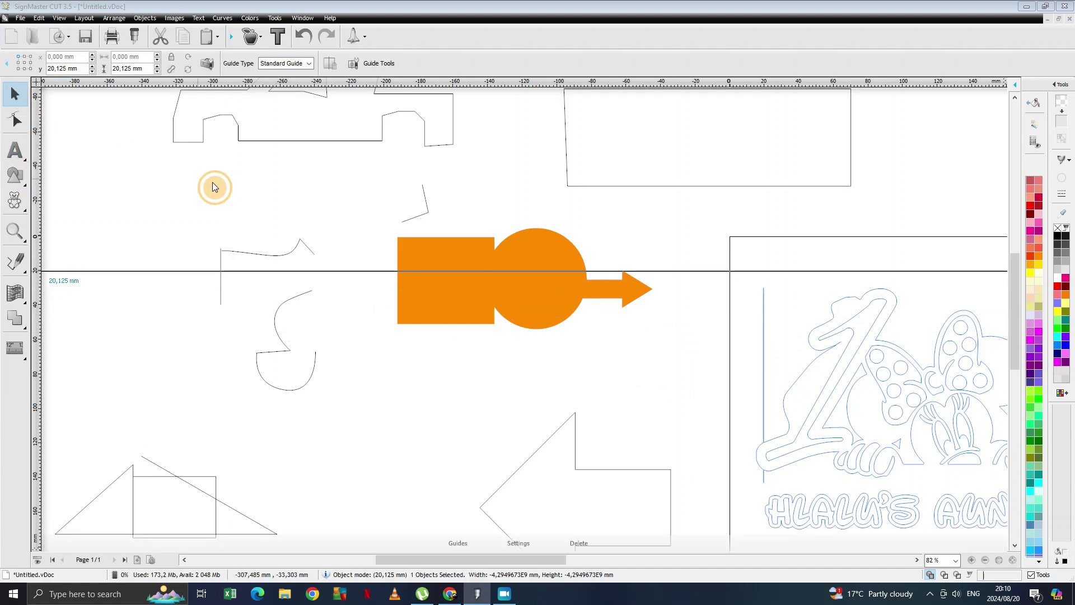
- Move the orange square, circle and arrow upward so each is centred vertically on the horizontal guide, and deselect them
left_click(458, 288)
left_click(525, 287)
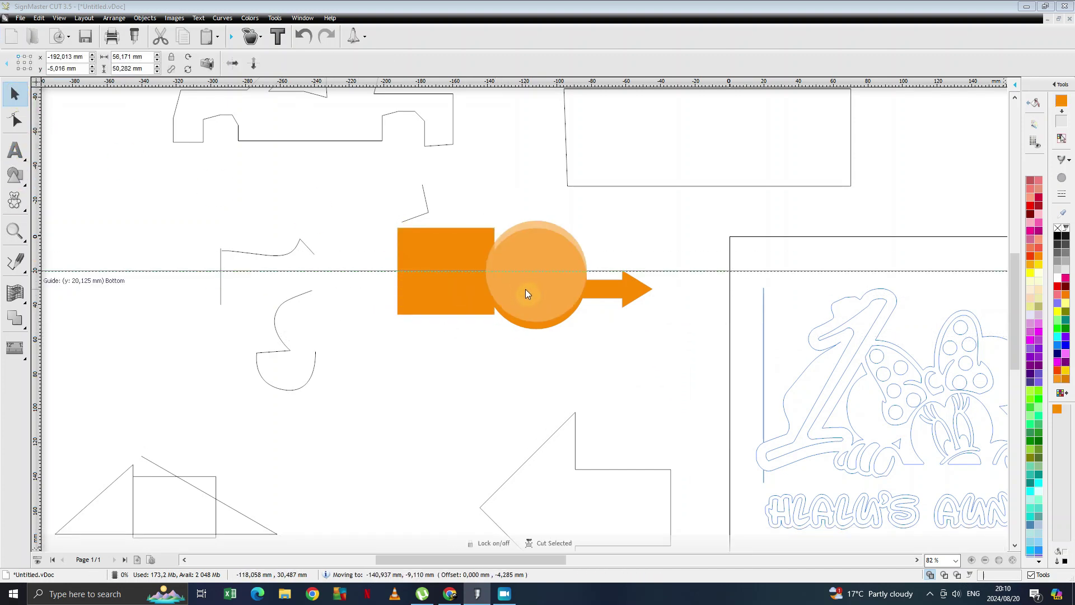
left_click_drag(583, 290, 600, 270)
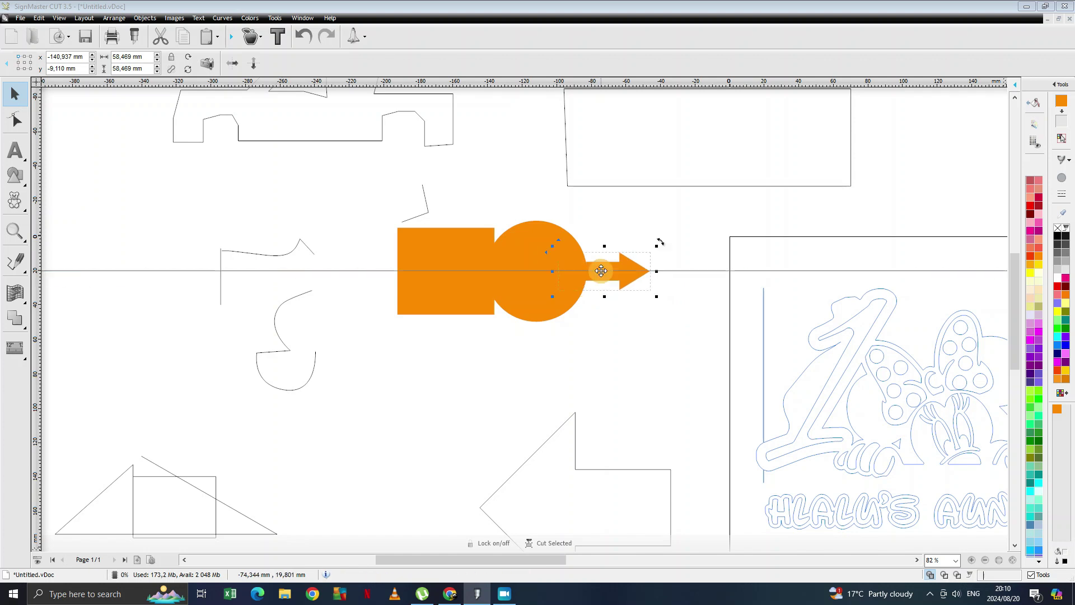
left_click(570, 353)
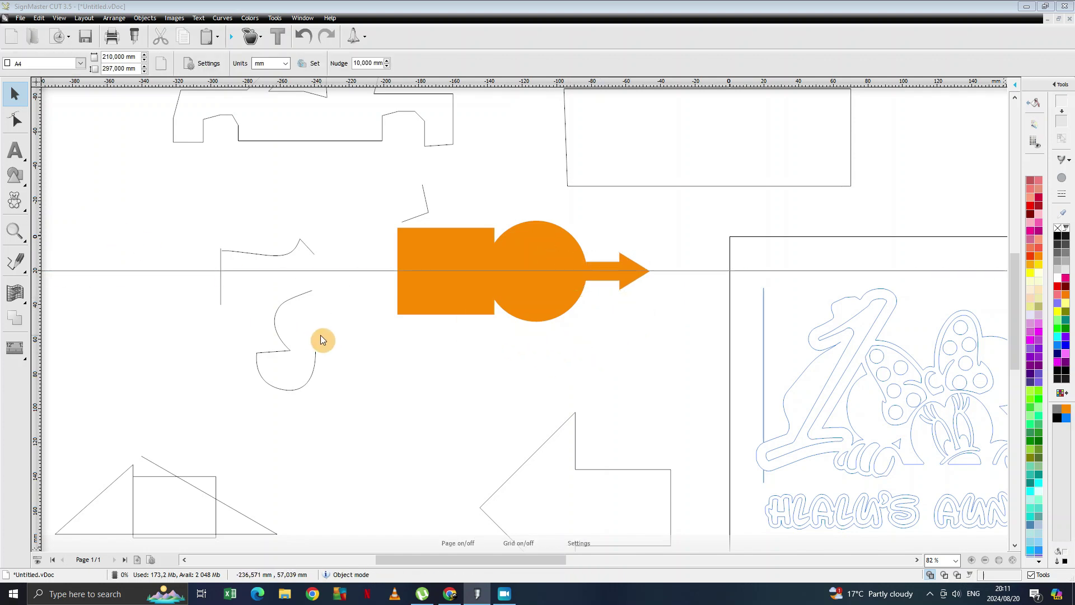
- Delete the horizontal guide line running through the orange shapes
left_click(119, 272)
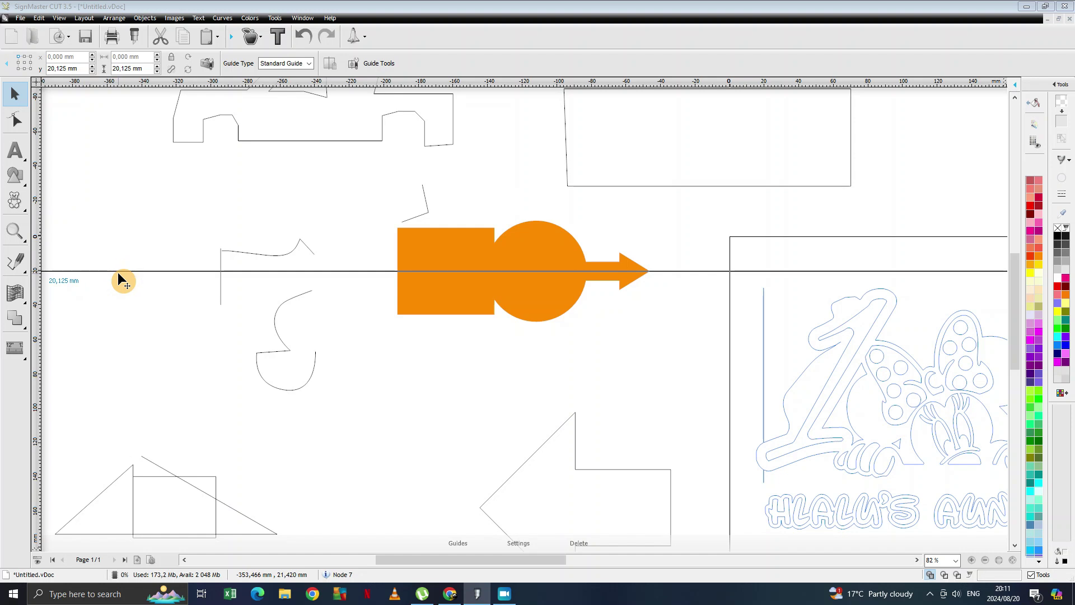
key("Delete")
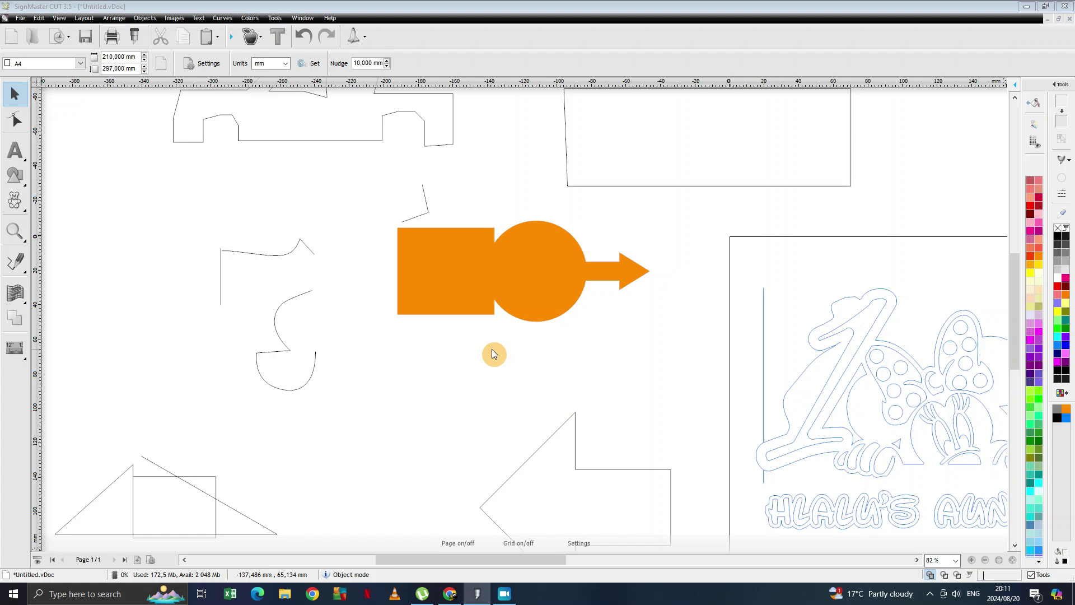
key("F4")
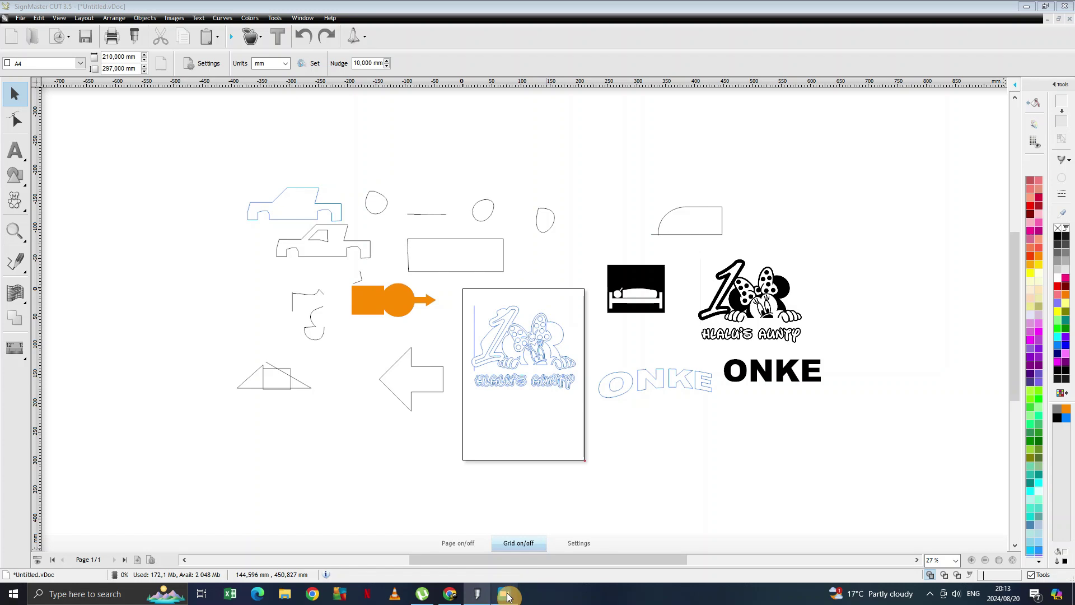
left_click(11, 270)
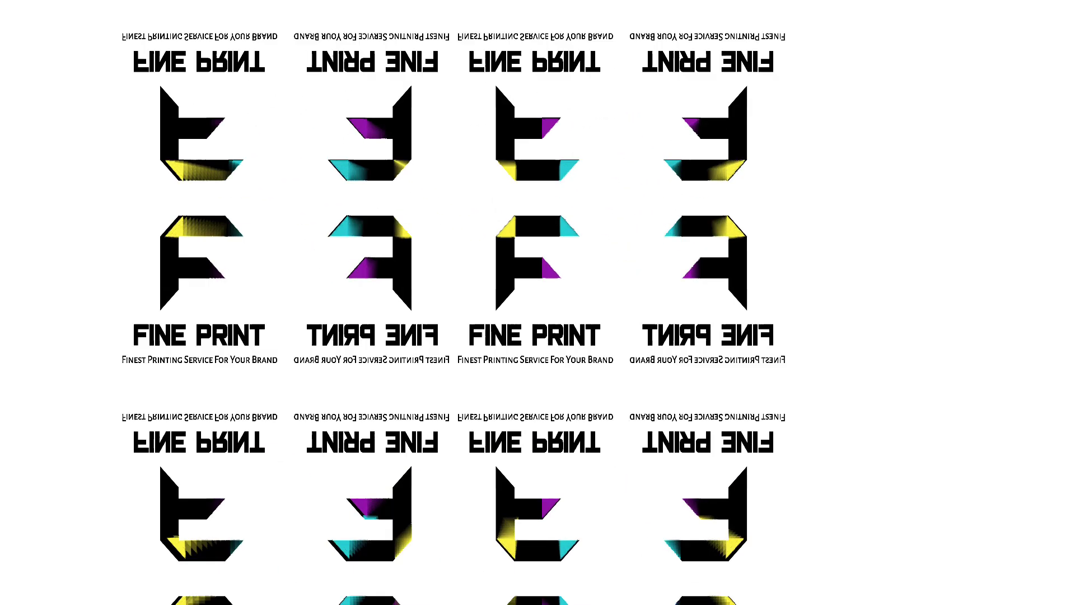